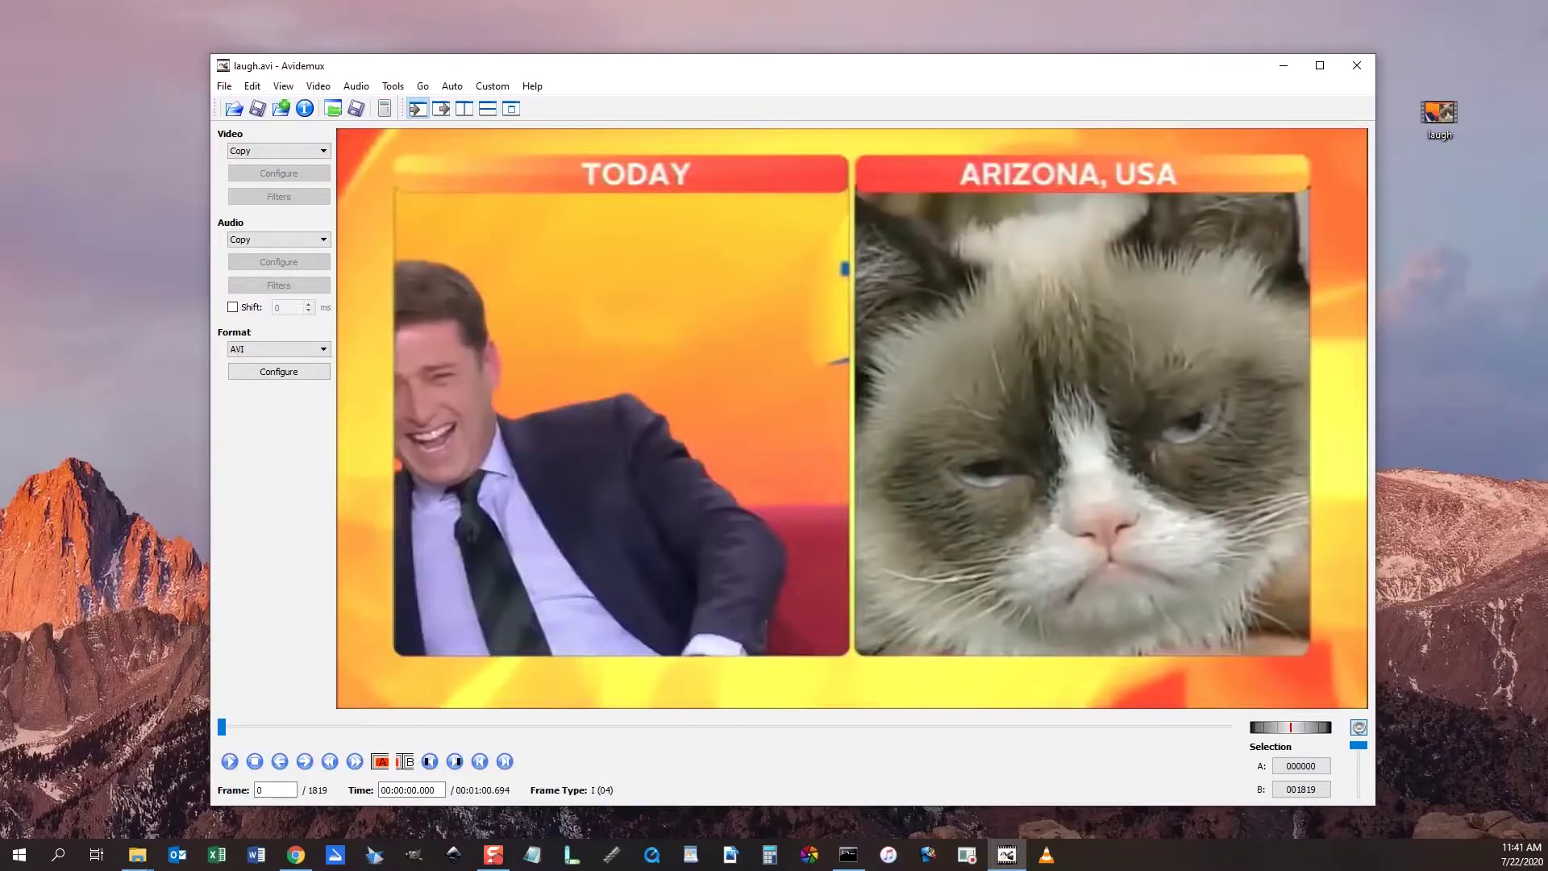
Step: Set the video output to MPEG-4 ASP (Xvid) and turn off Rate Distortion Optimisation and Chroma Motion Estimation in its motion settings
left_click(278, 151)
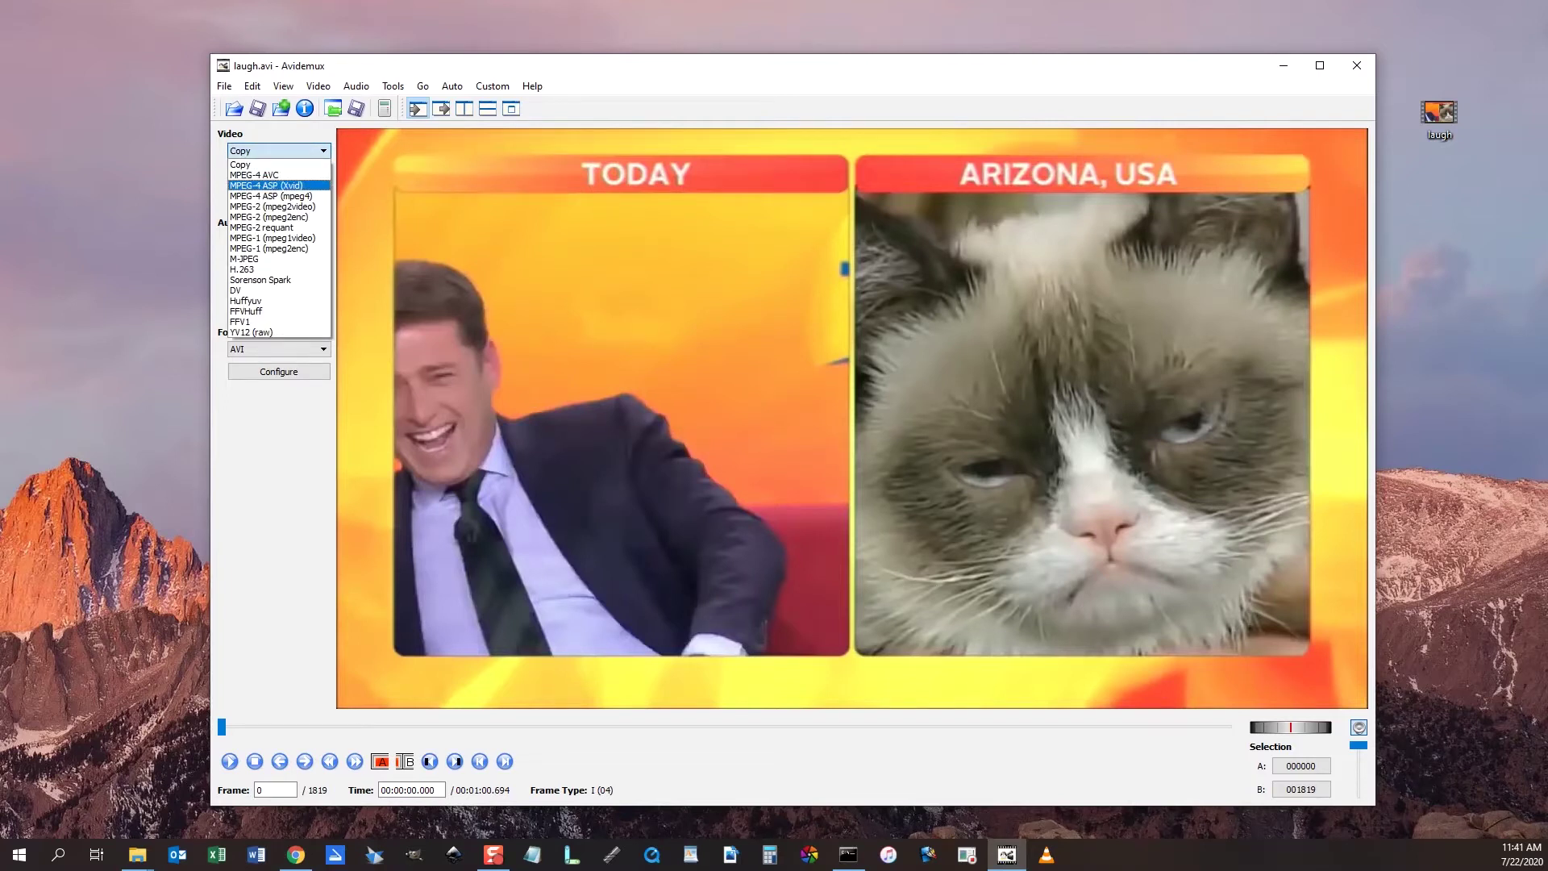
key("Return")
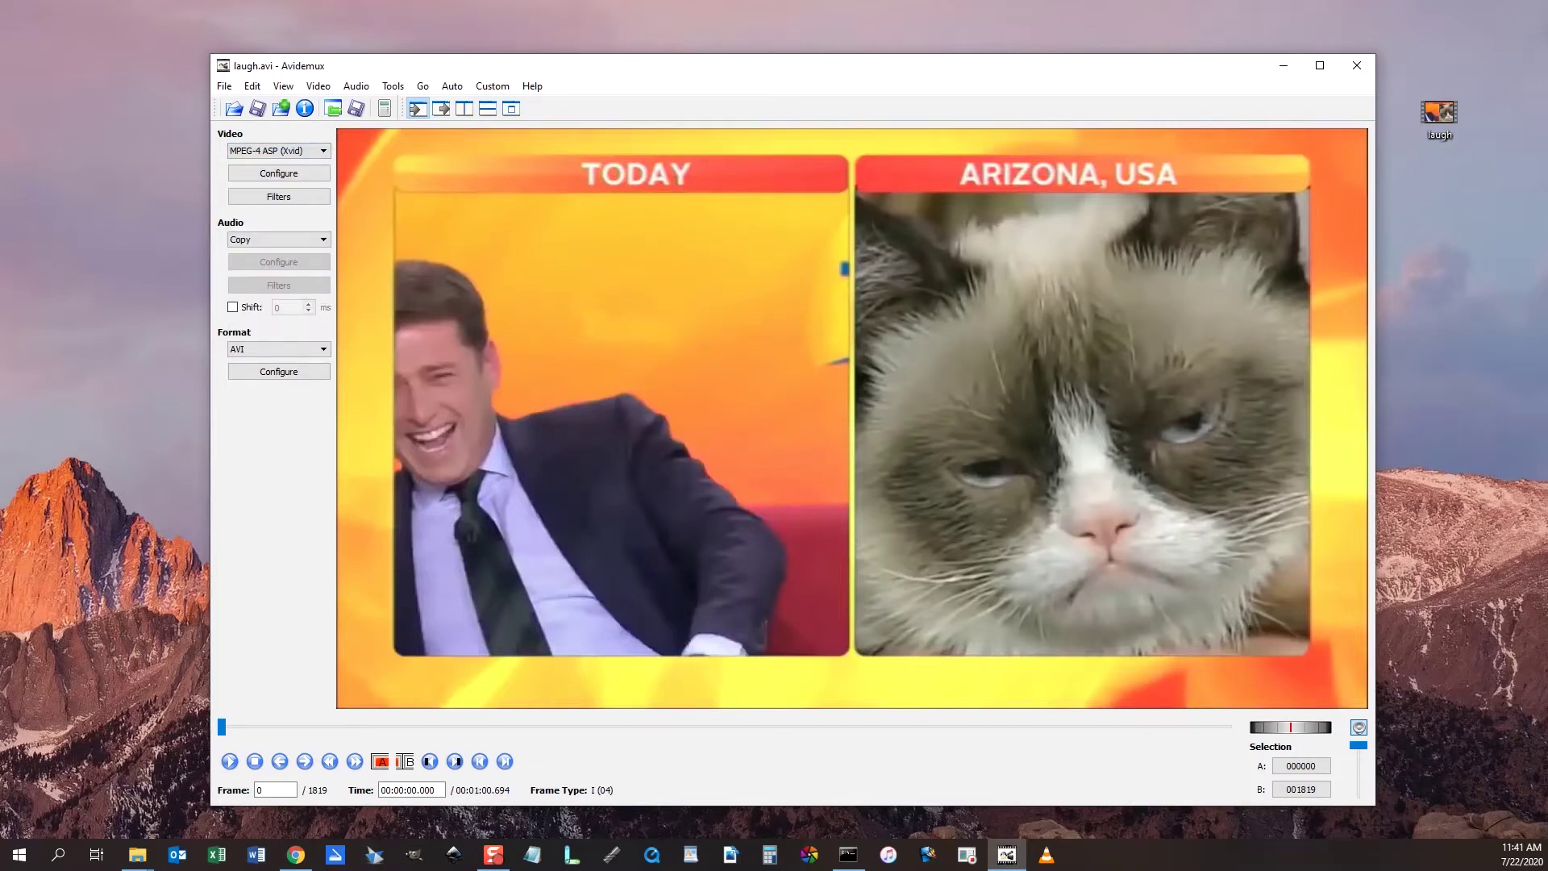
left_click(278, 174)
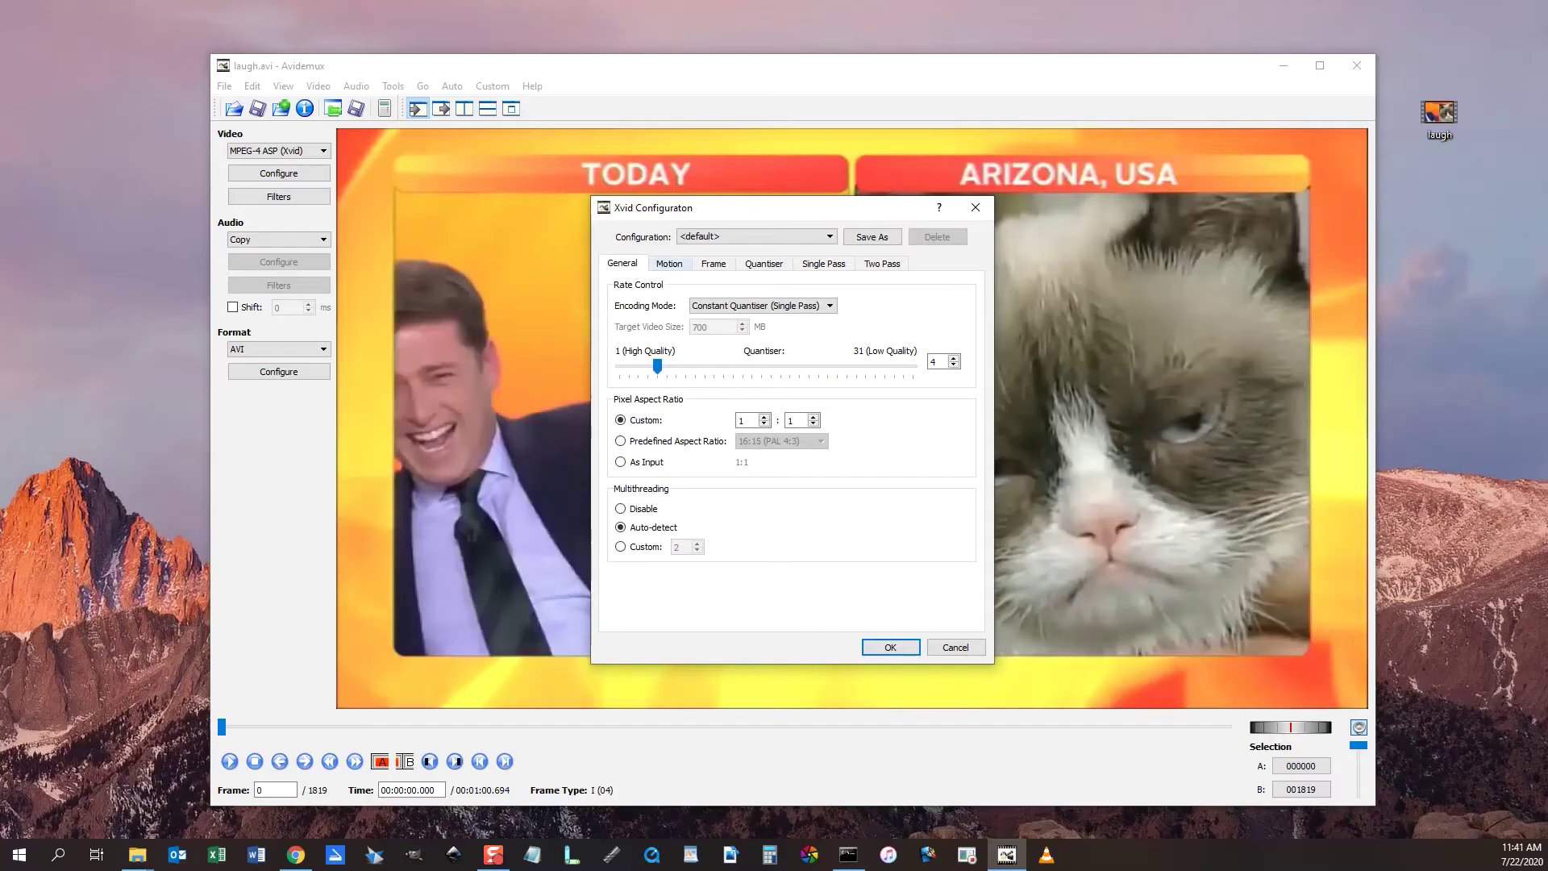
key("ctrl+Tab")
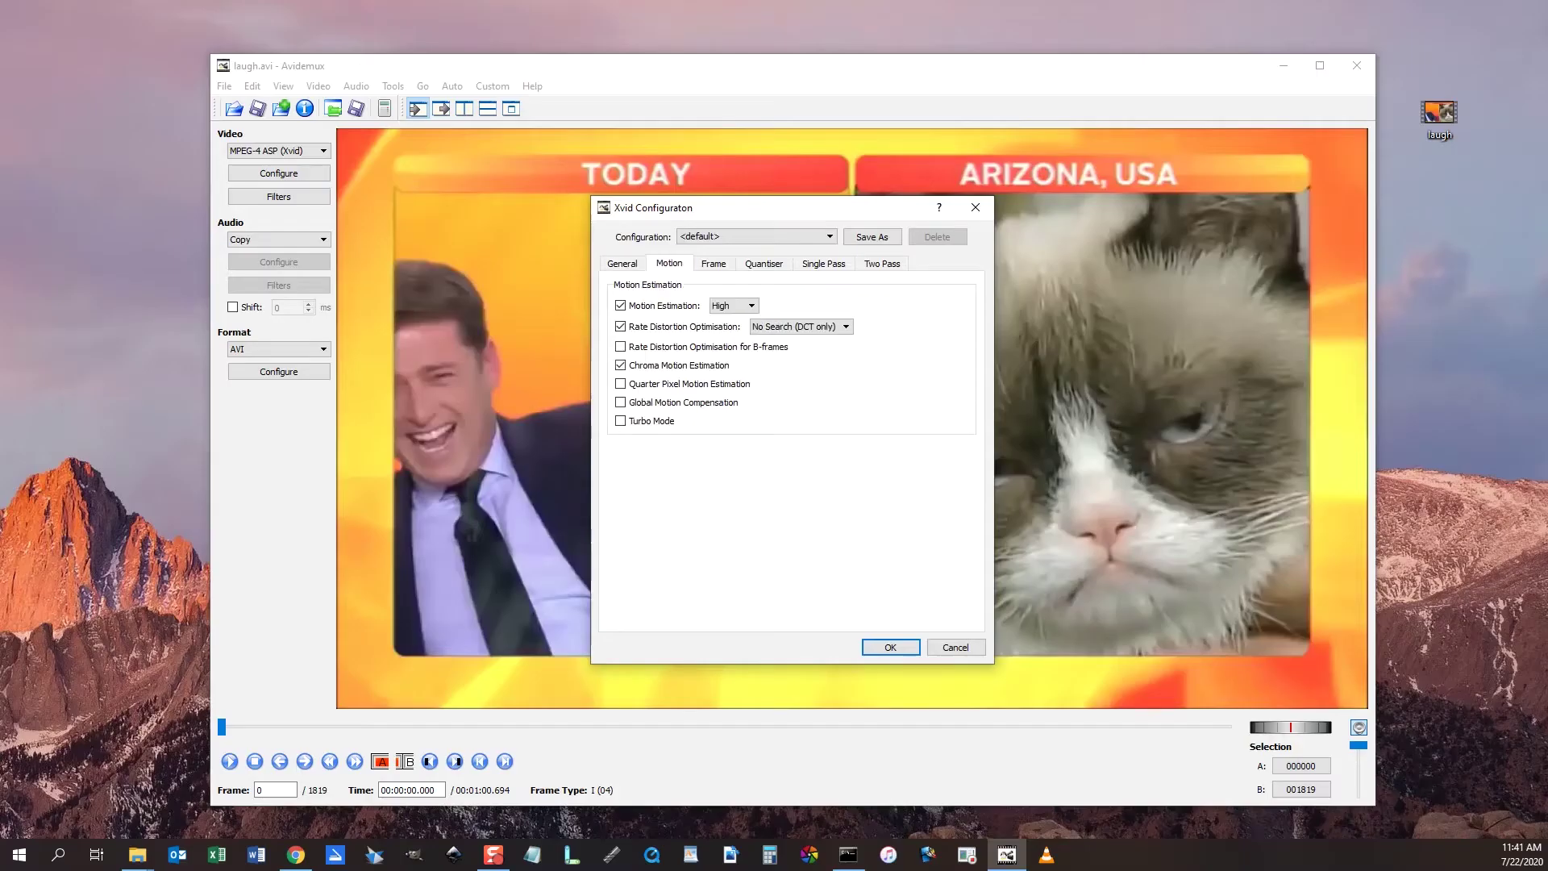
left_click(621, 326)
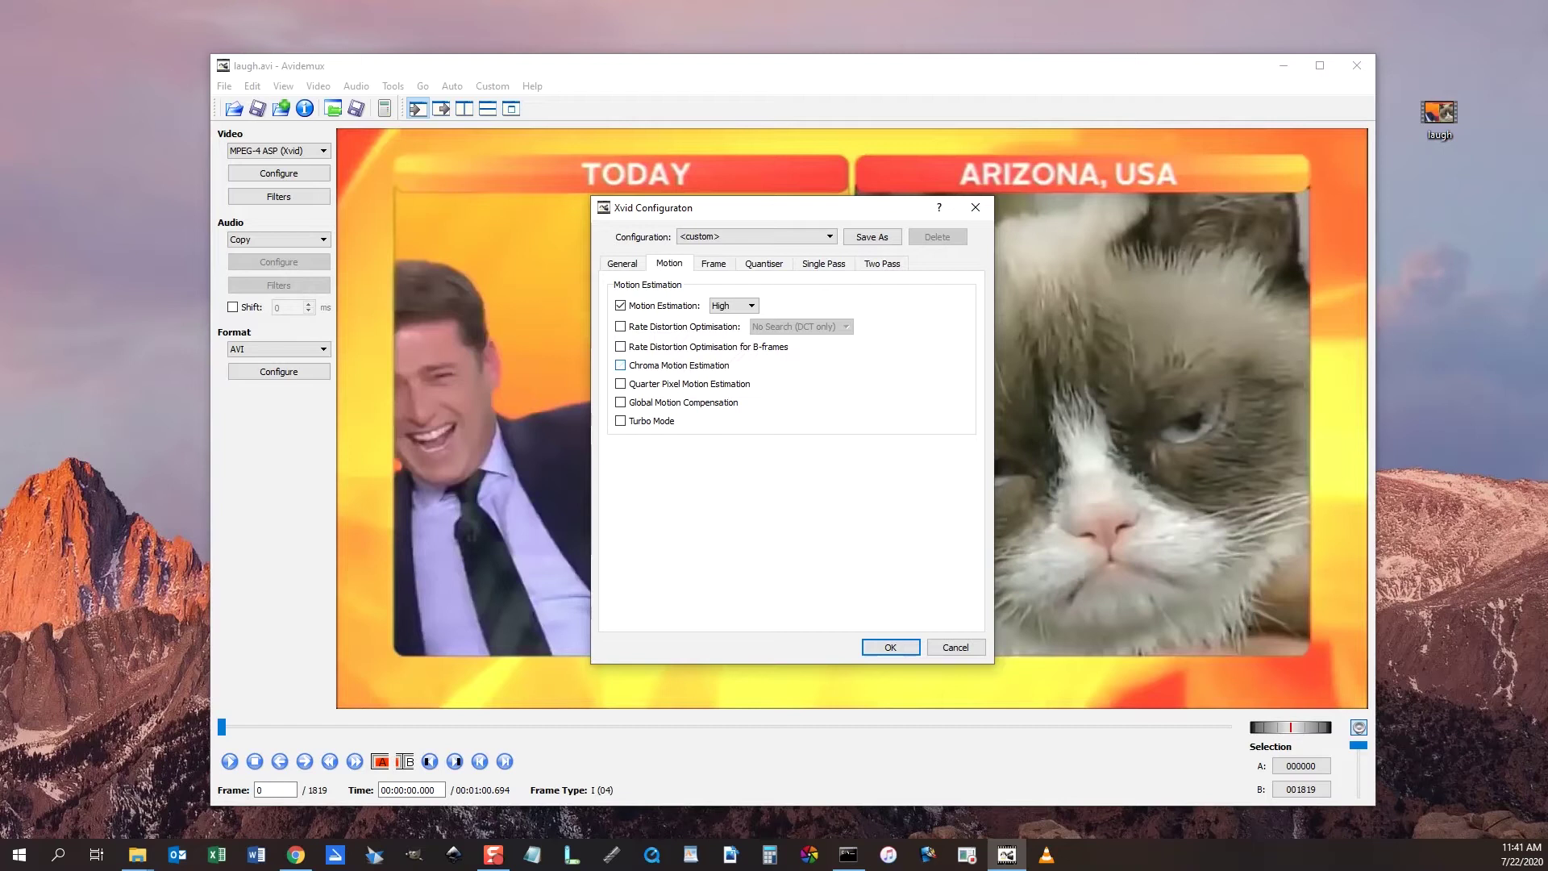
left_click(620, 384)
Step: Set the Xvid maximum I-frame interval to 999999999 and maximum consecutive B-frames to 0, and disable Trellis Quantisation
key("ctrl+Tab")
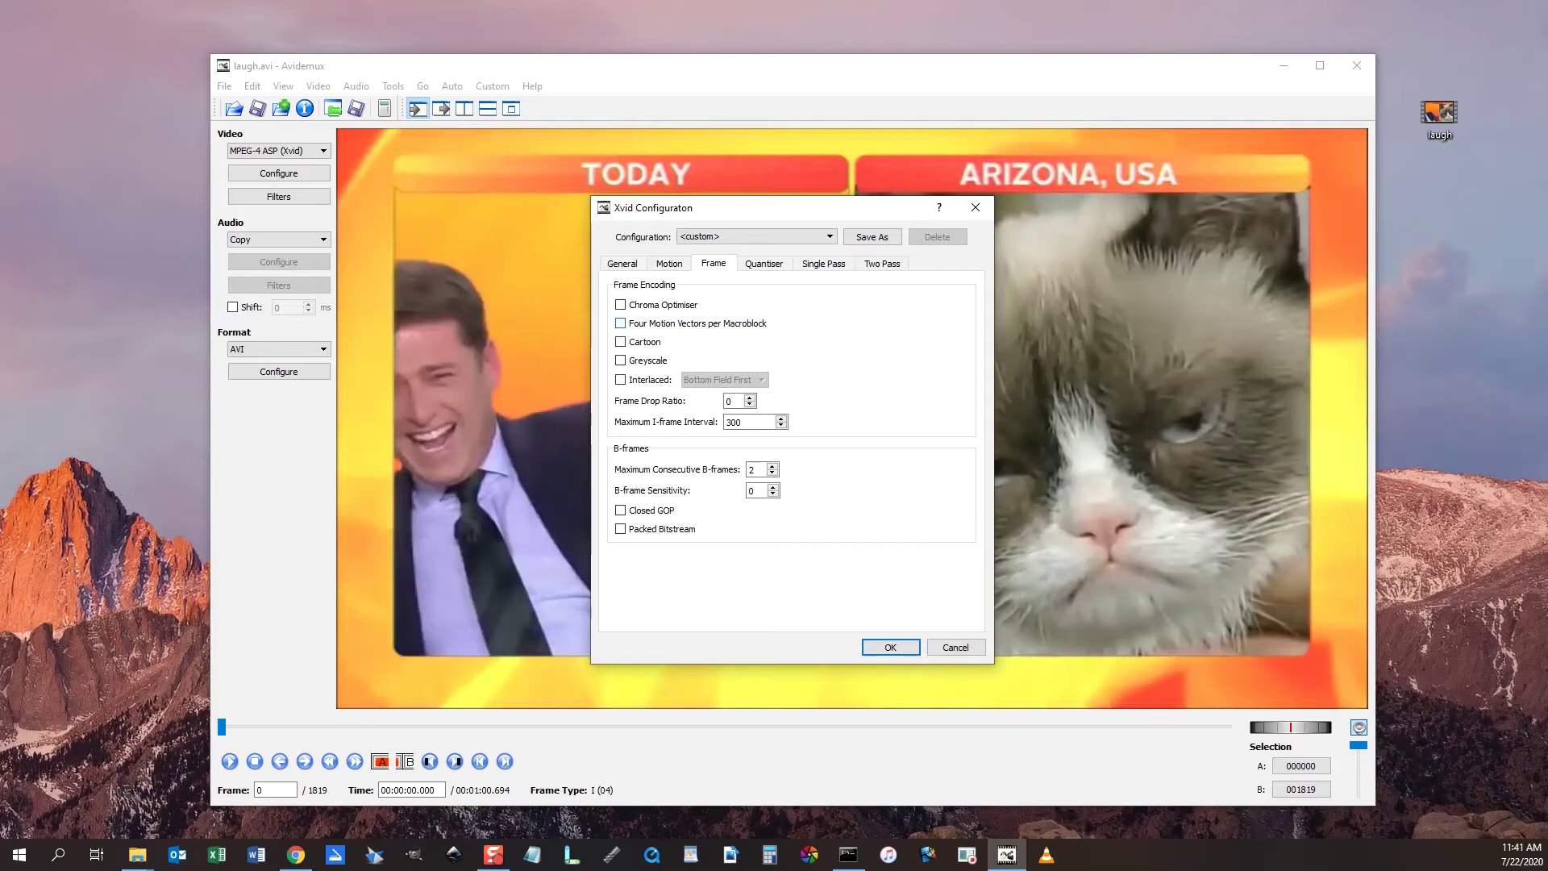
key("space")
key("Tab")
type("999999999")
key("Tab")
type("0")
key("ctrl+Tab")
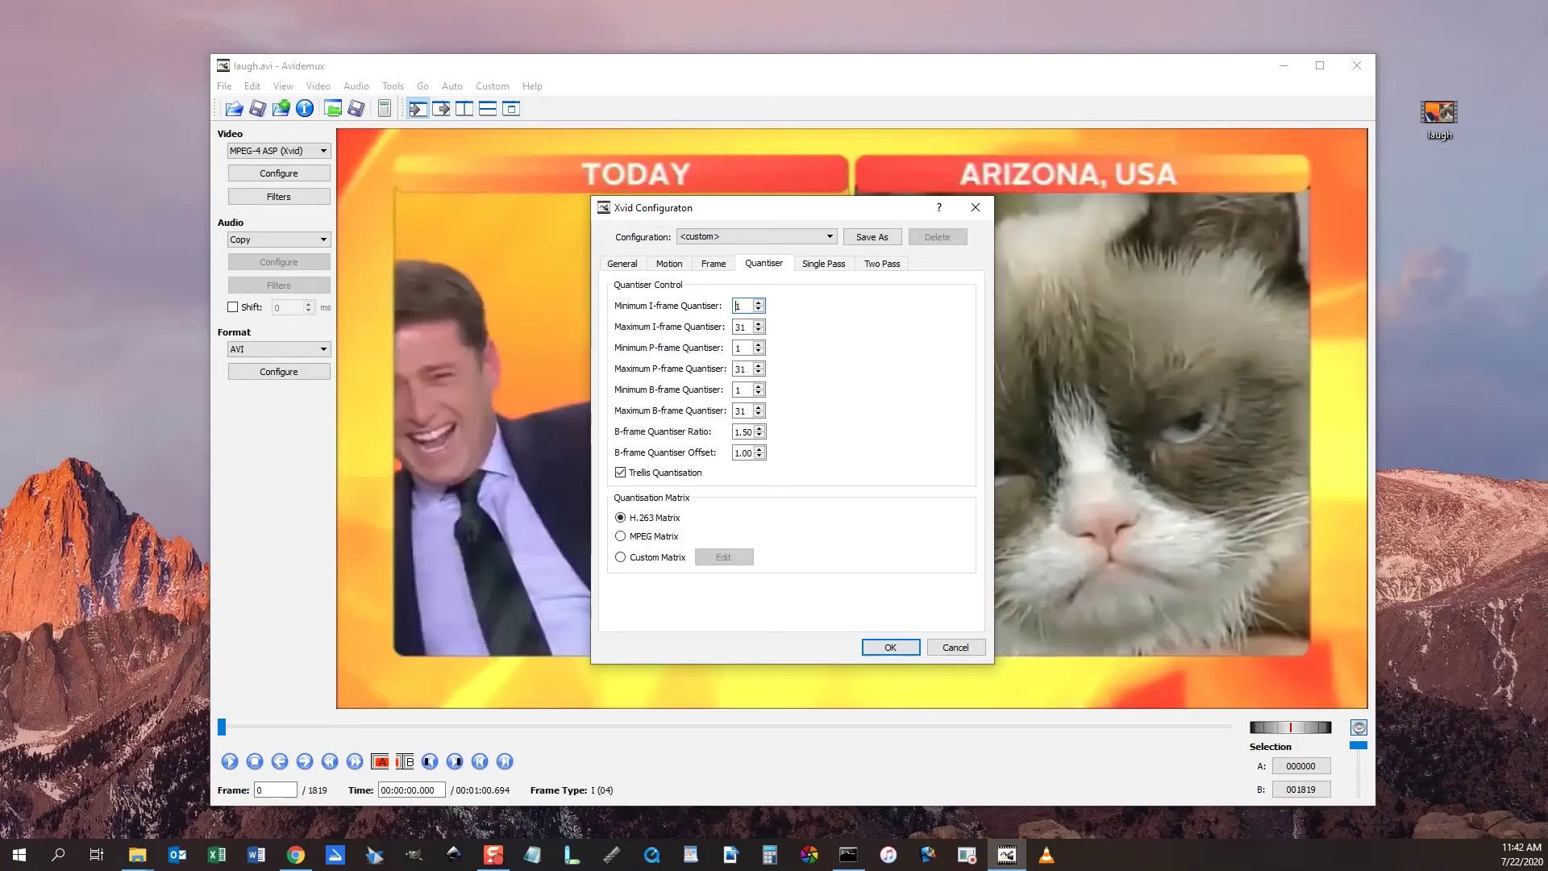
left_click(620, 472)
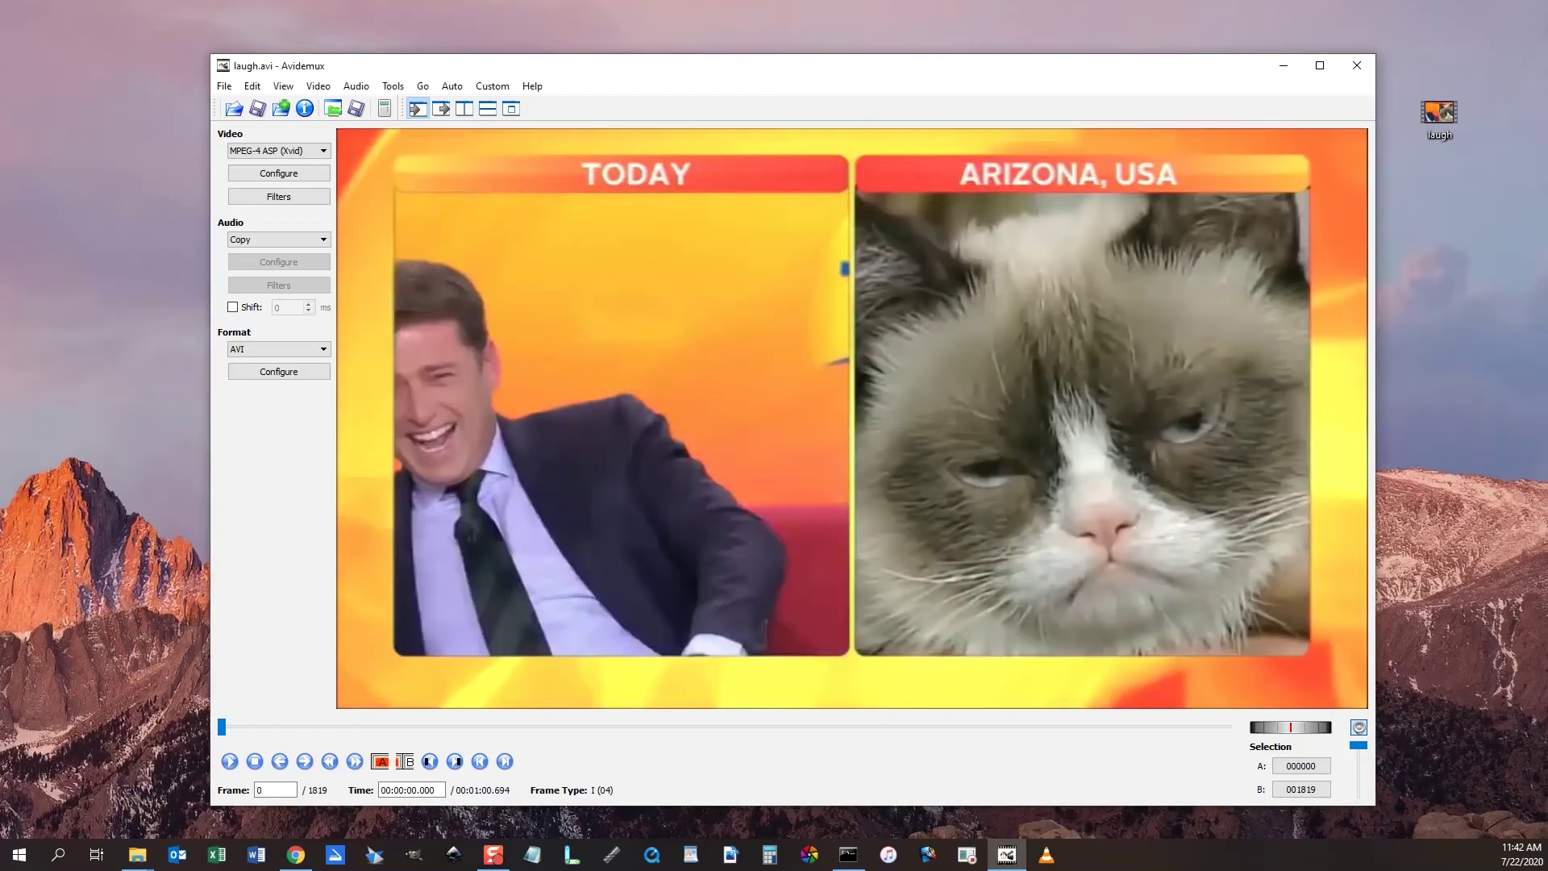
Step: Set the audio output to AAC (Faac) and save the re-encoded video to the Desktop as laughdatamosh.avi
left_click(278, 240)
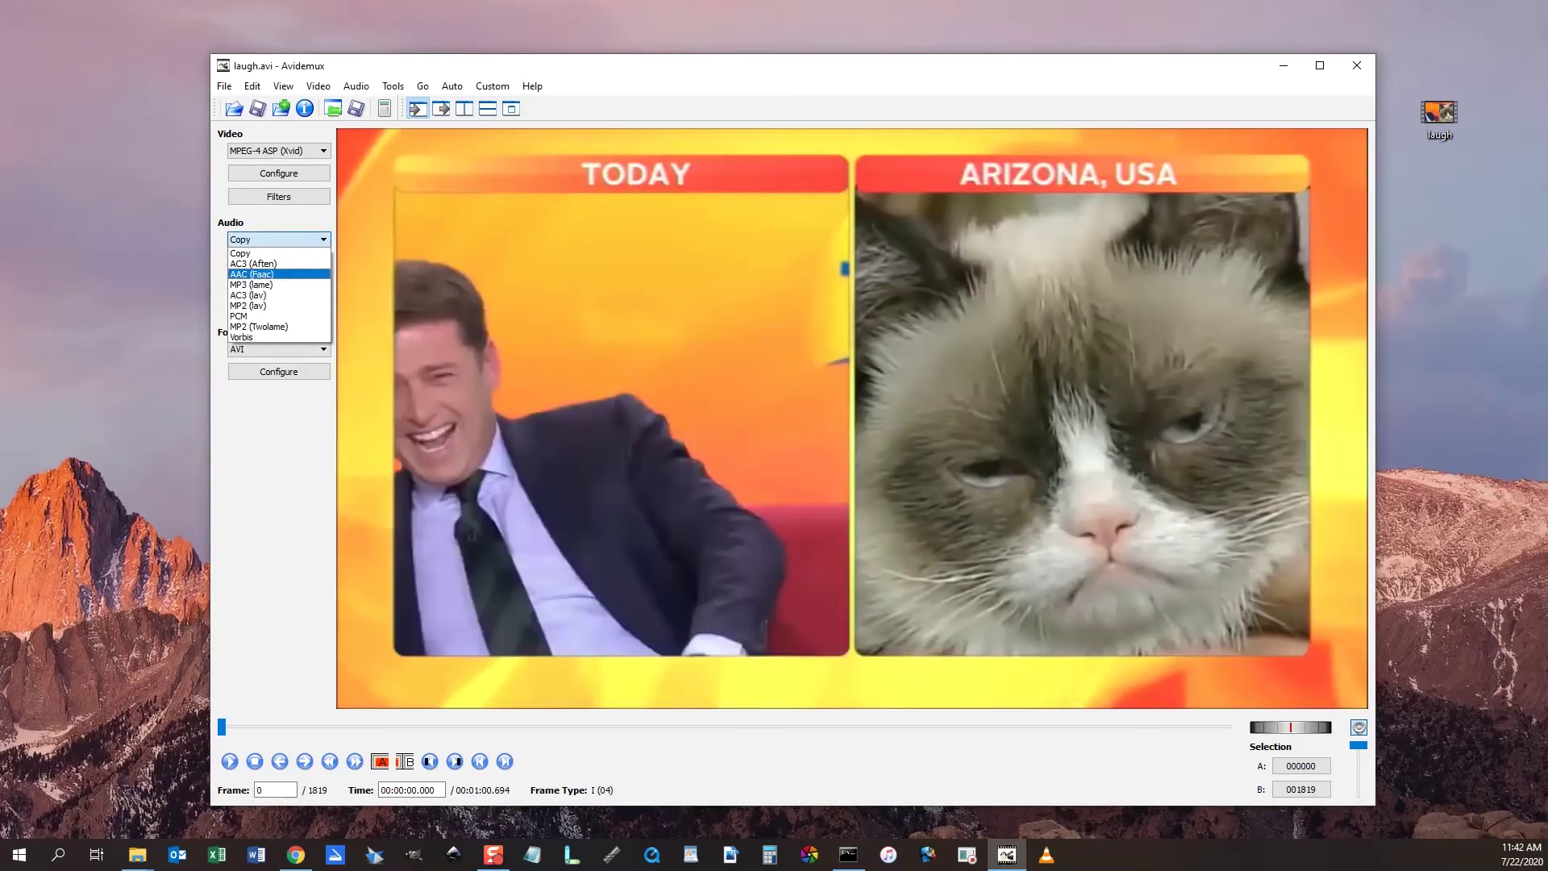
left_click(258, 274)
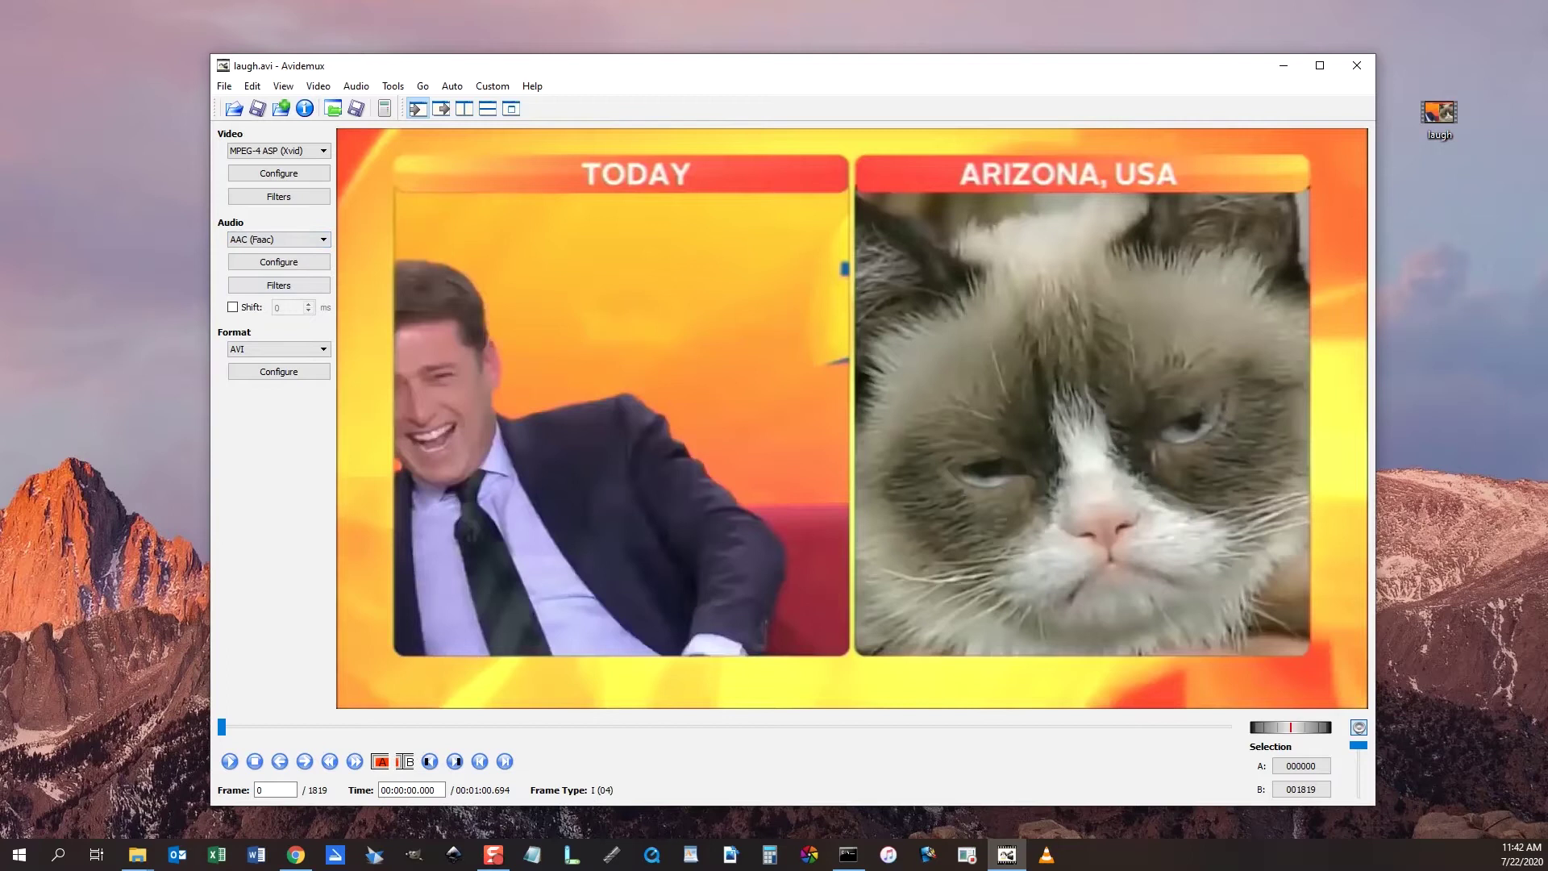
key("ctrl+s")
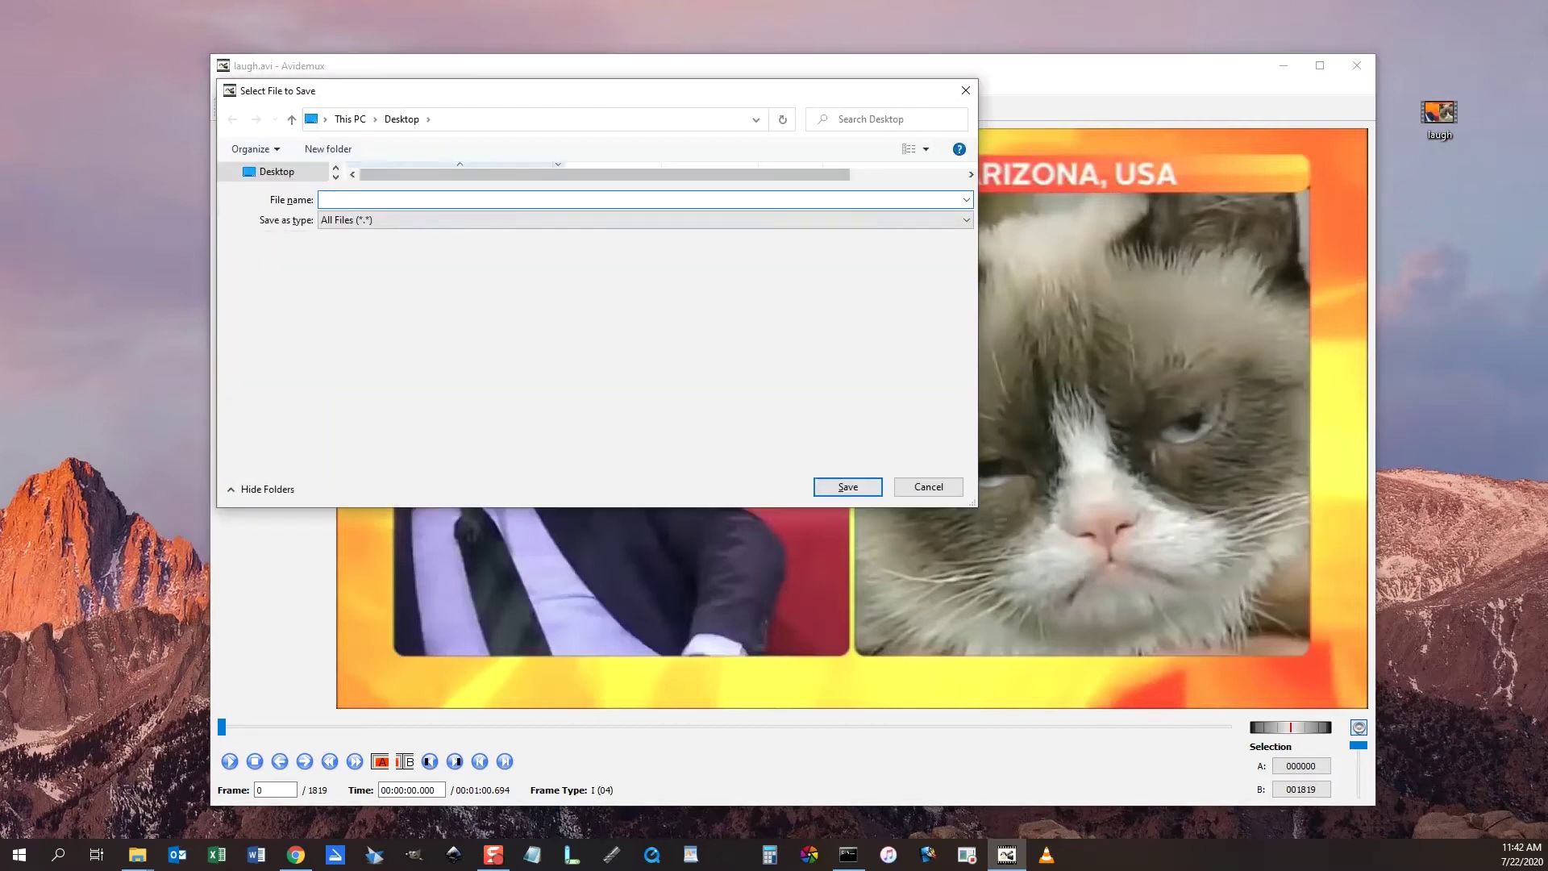
type("laughdatam")
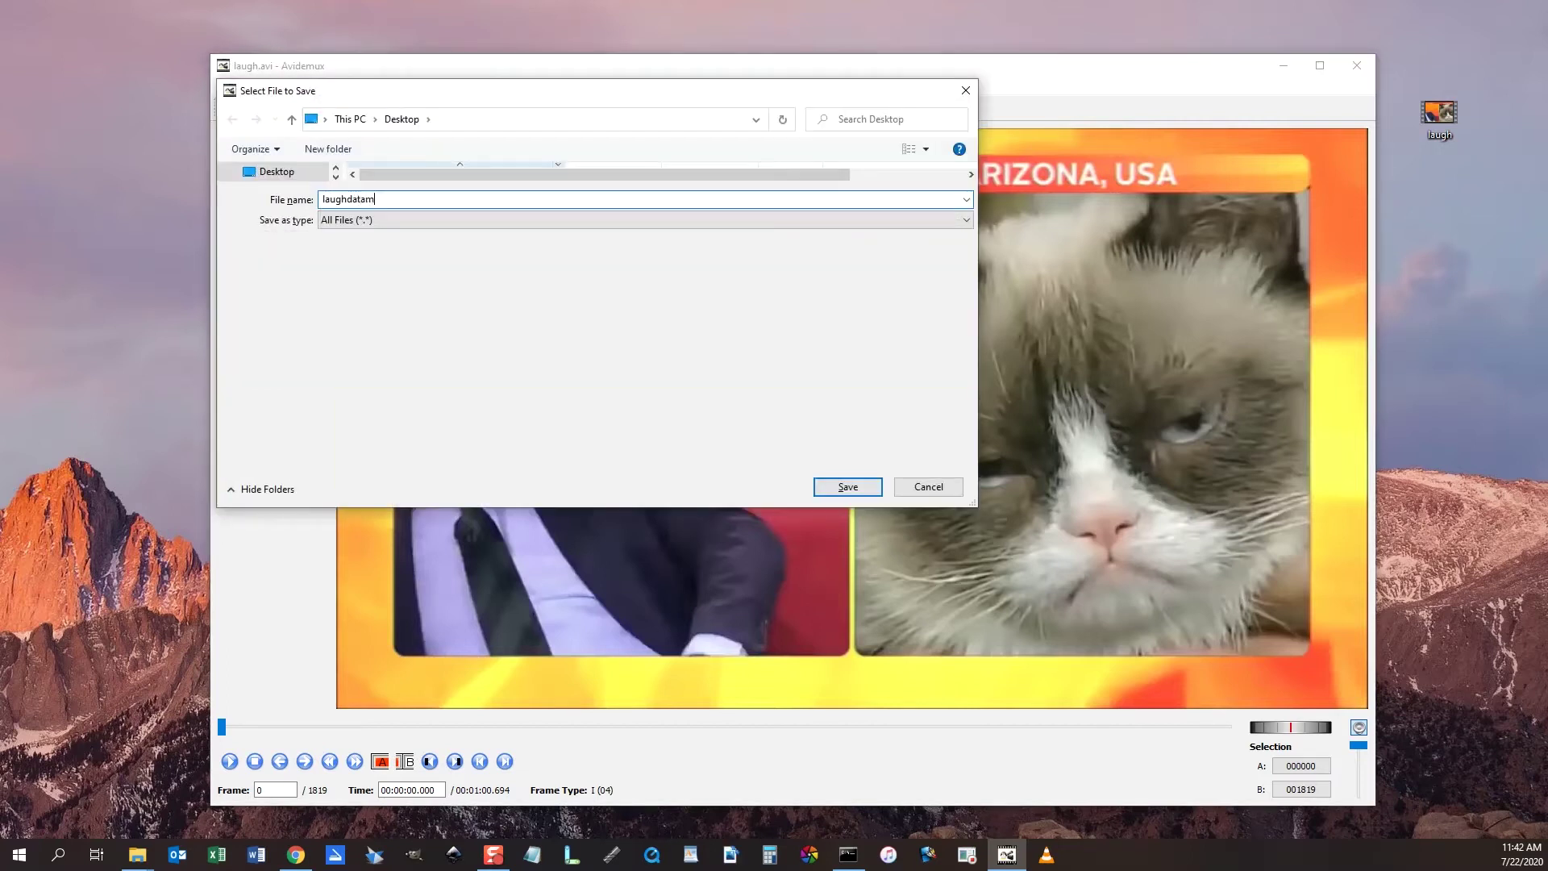
type("osh.avi")
key("Return")
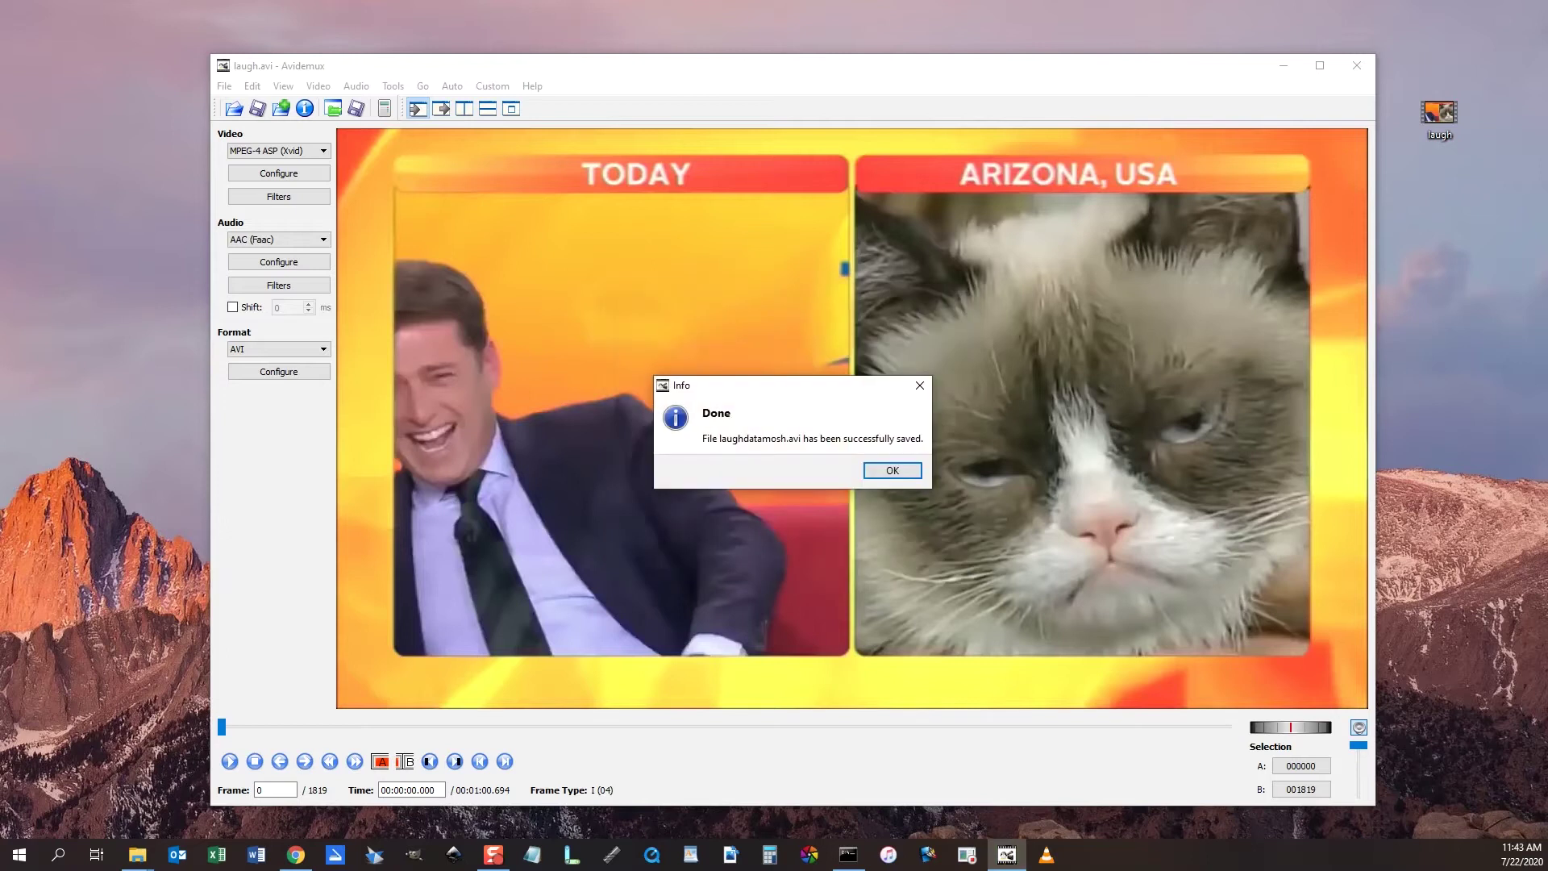
key("Return")
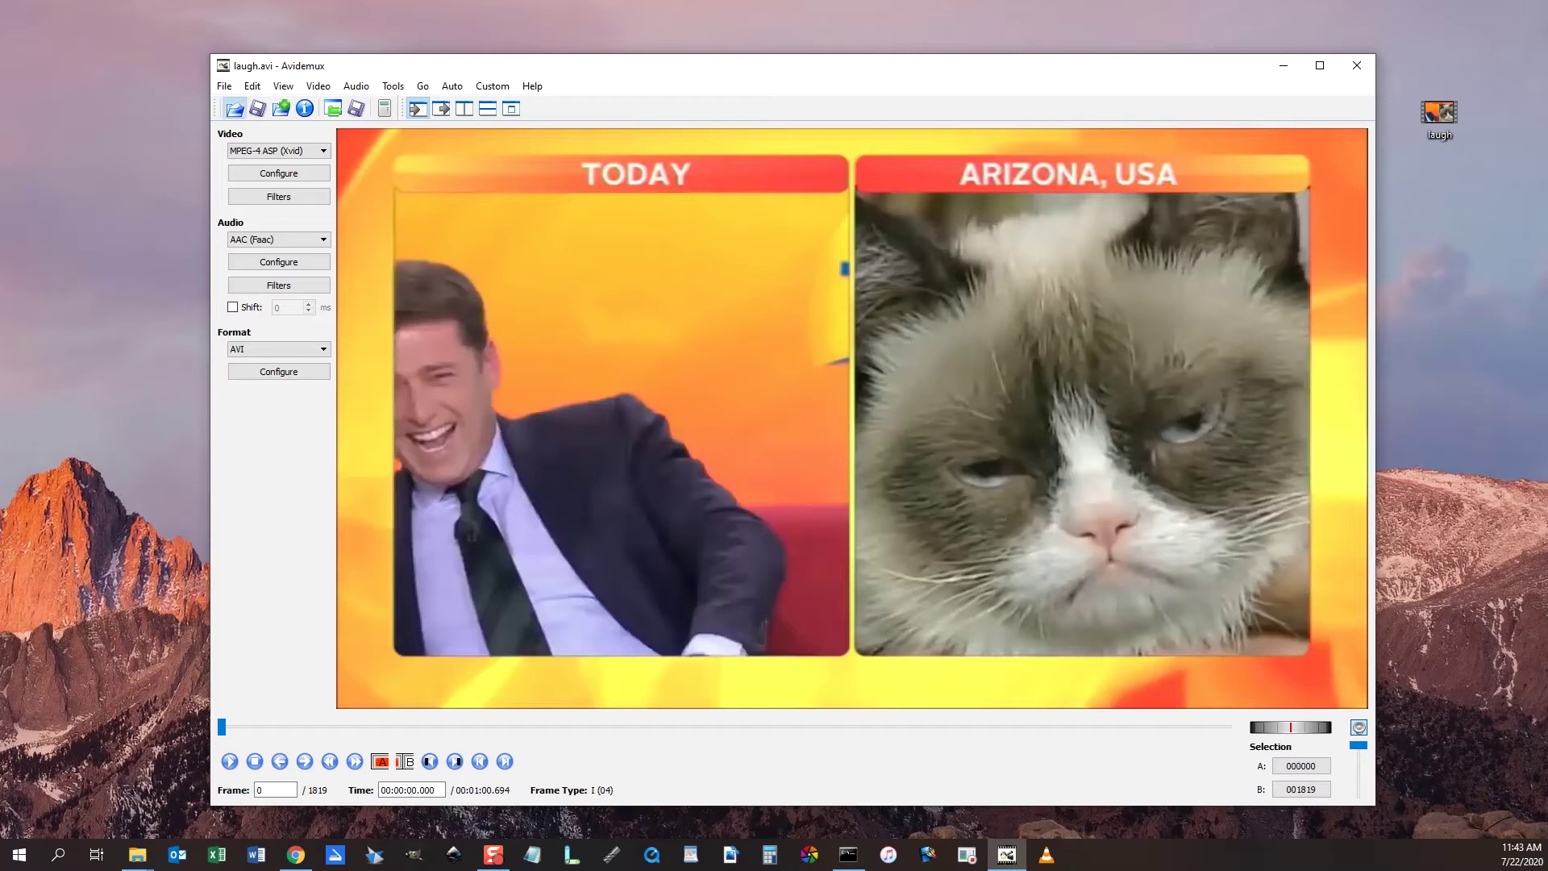
Step: Open laughdatamosh.avi and set its video output to Copy
left_click(235, 110)
left_click(278, 151)
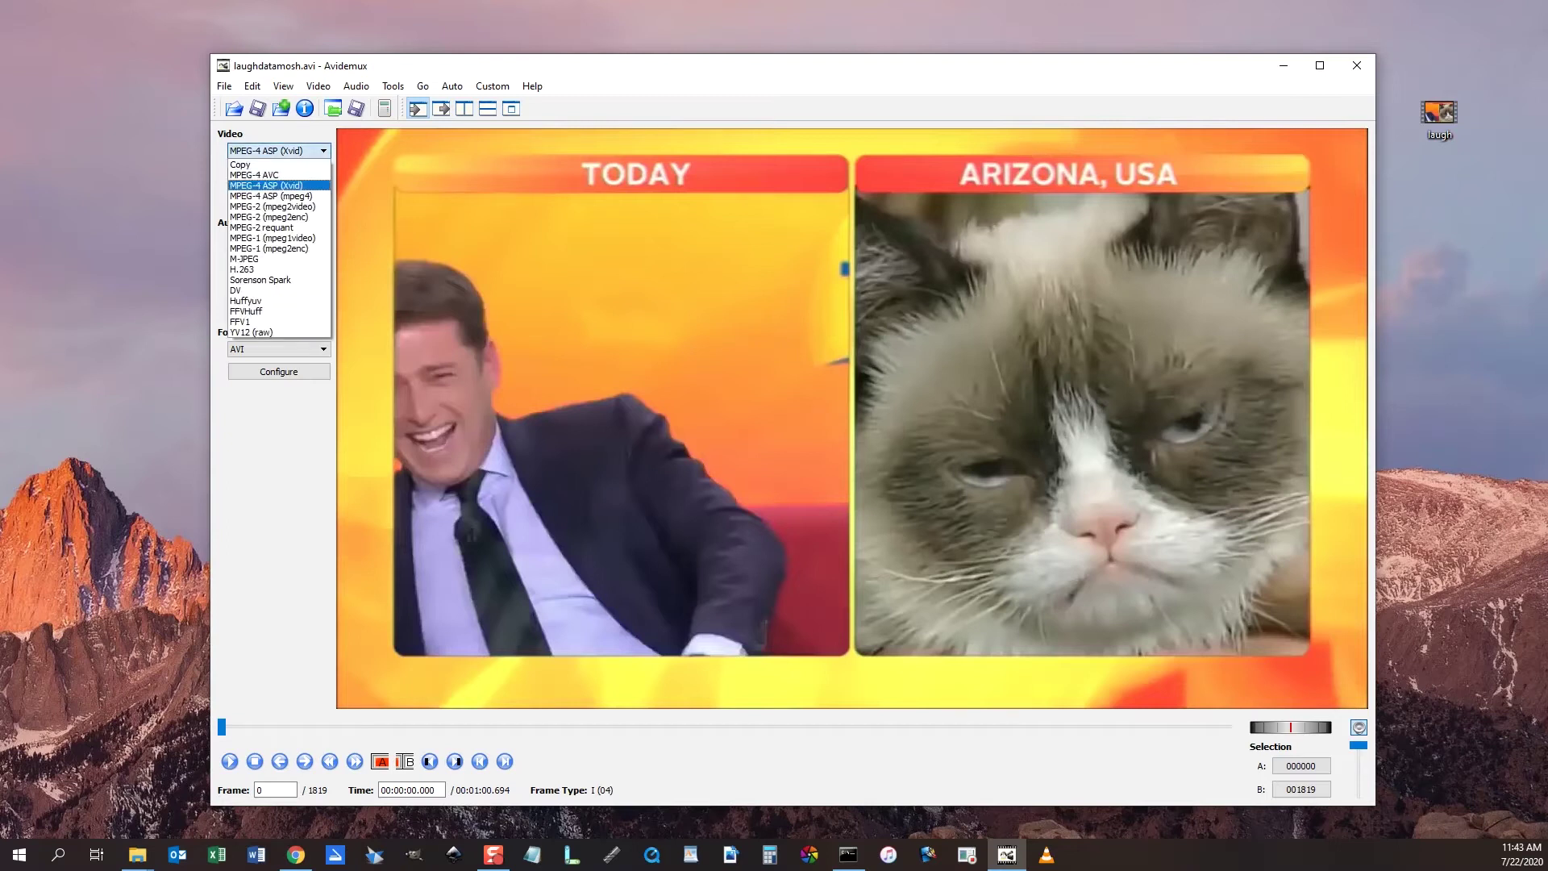
key("Up")
key("Up")
key("Return")
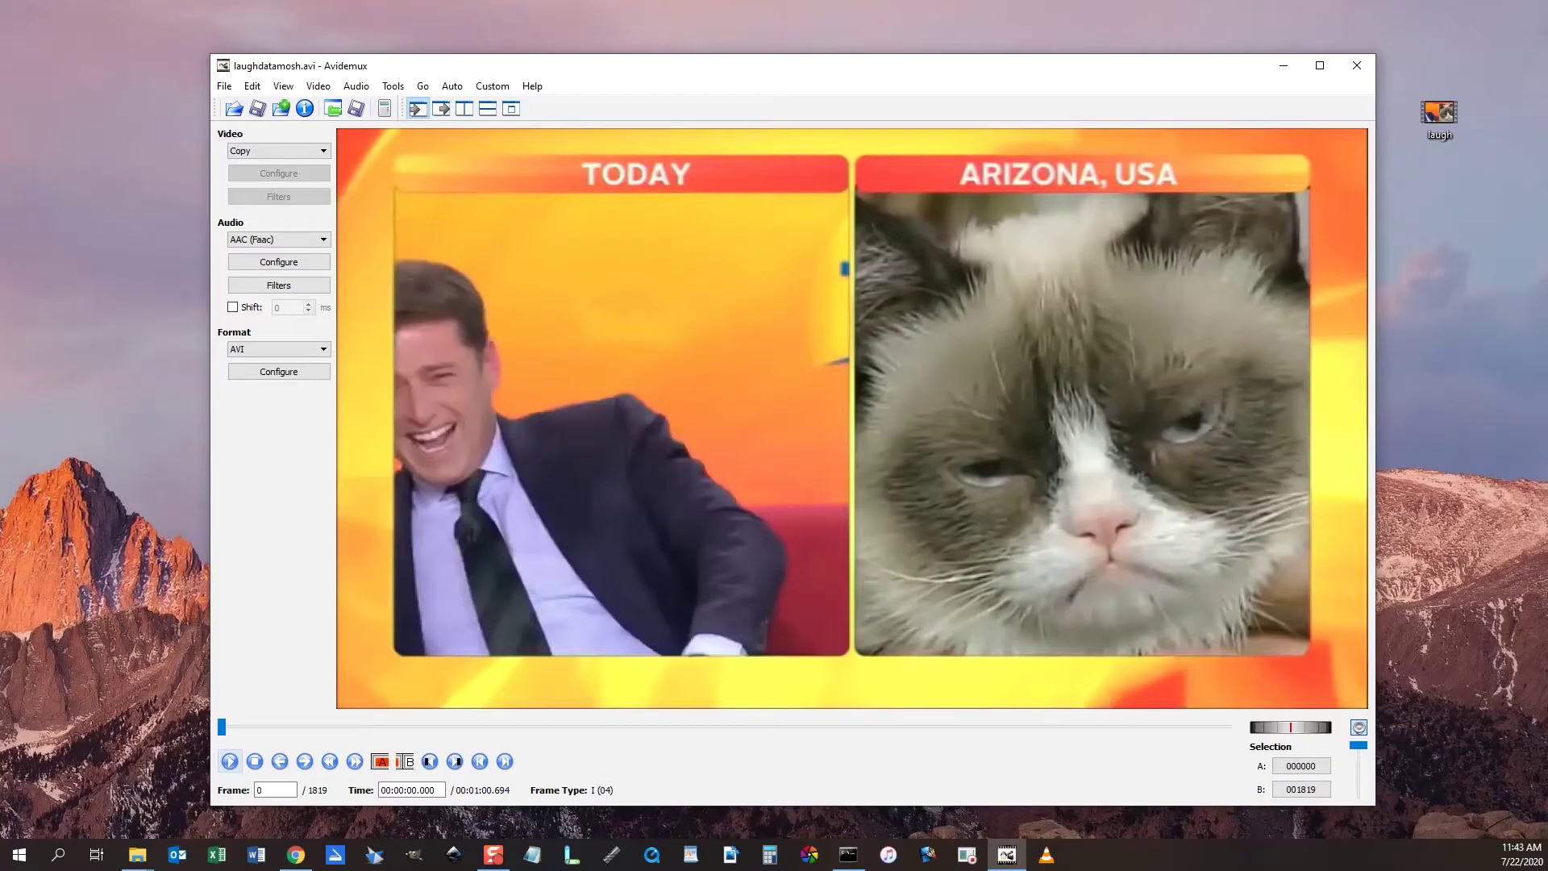
Step: Play the start of the clip and step back and forth between frames 35 and 51 to examine the man's movement
key("space")
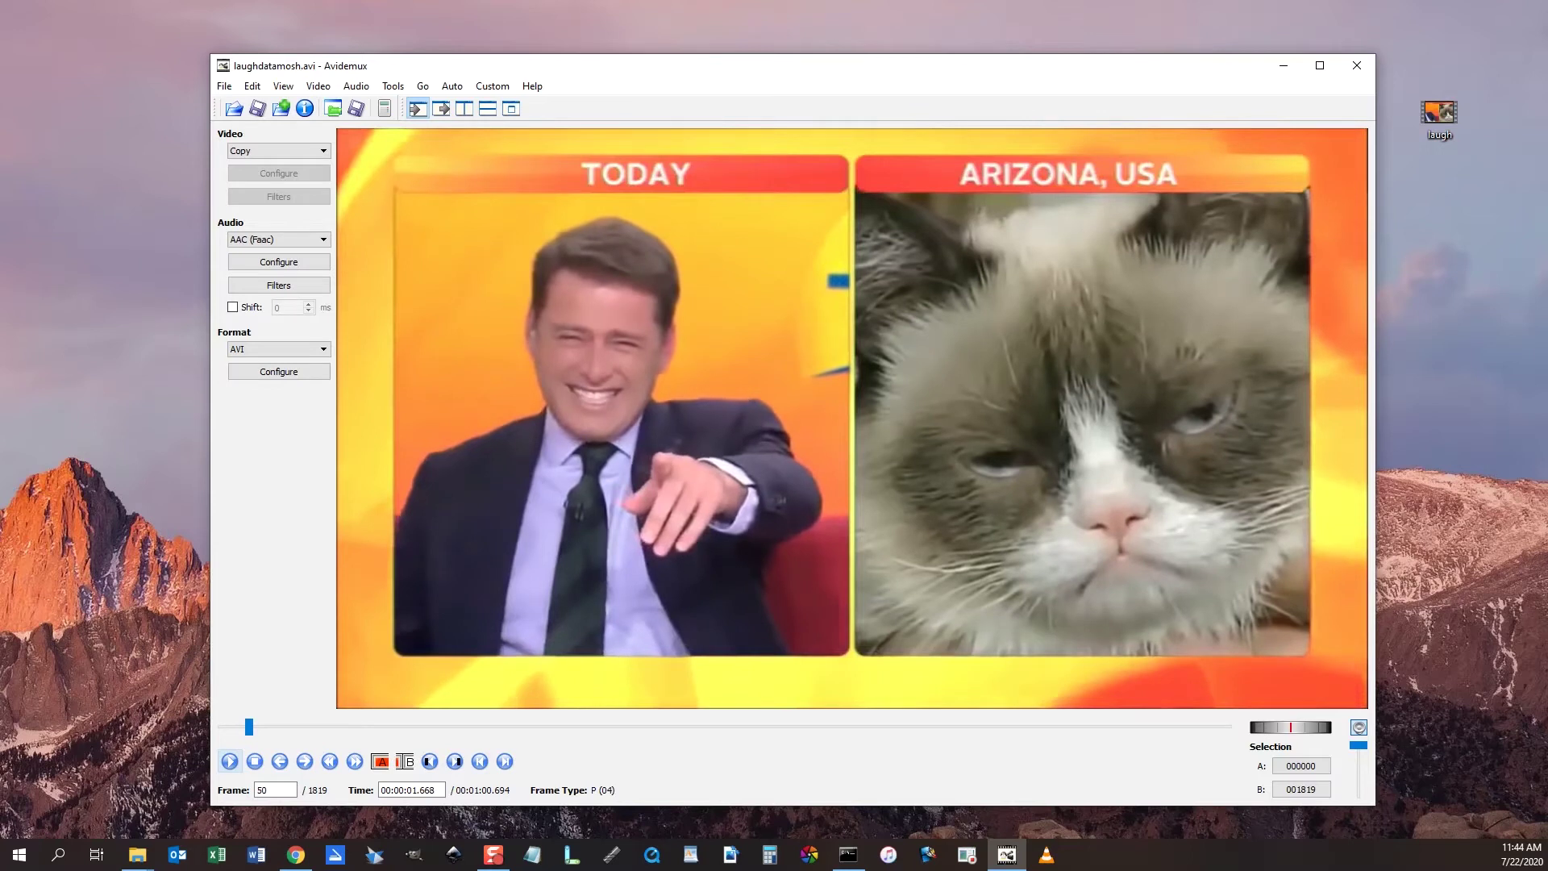
key("Left")
key("Left")
key("Left")
key("Left")
key("Left")
key("Left")
key("Left")
key("Left")
key("Left")
key("Left")
key("Left")
key("Left")
key("Left")
key("Left")
key("Left")
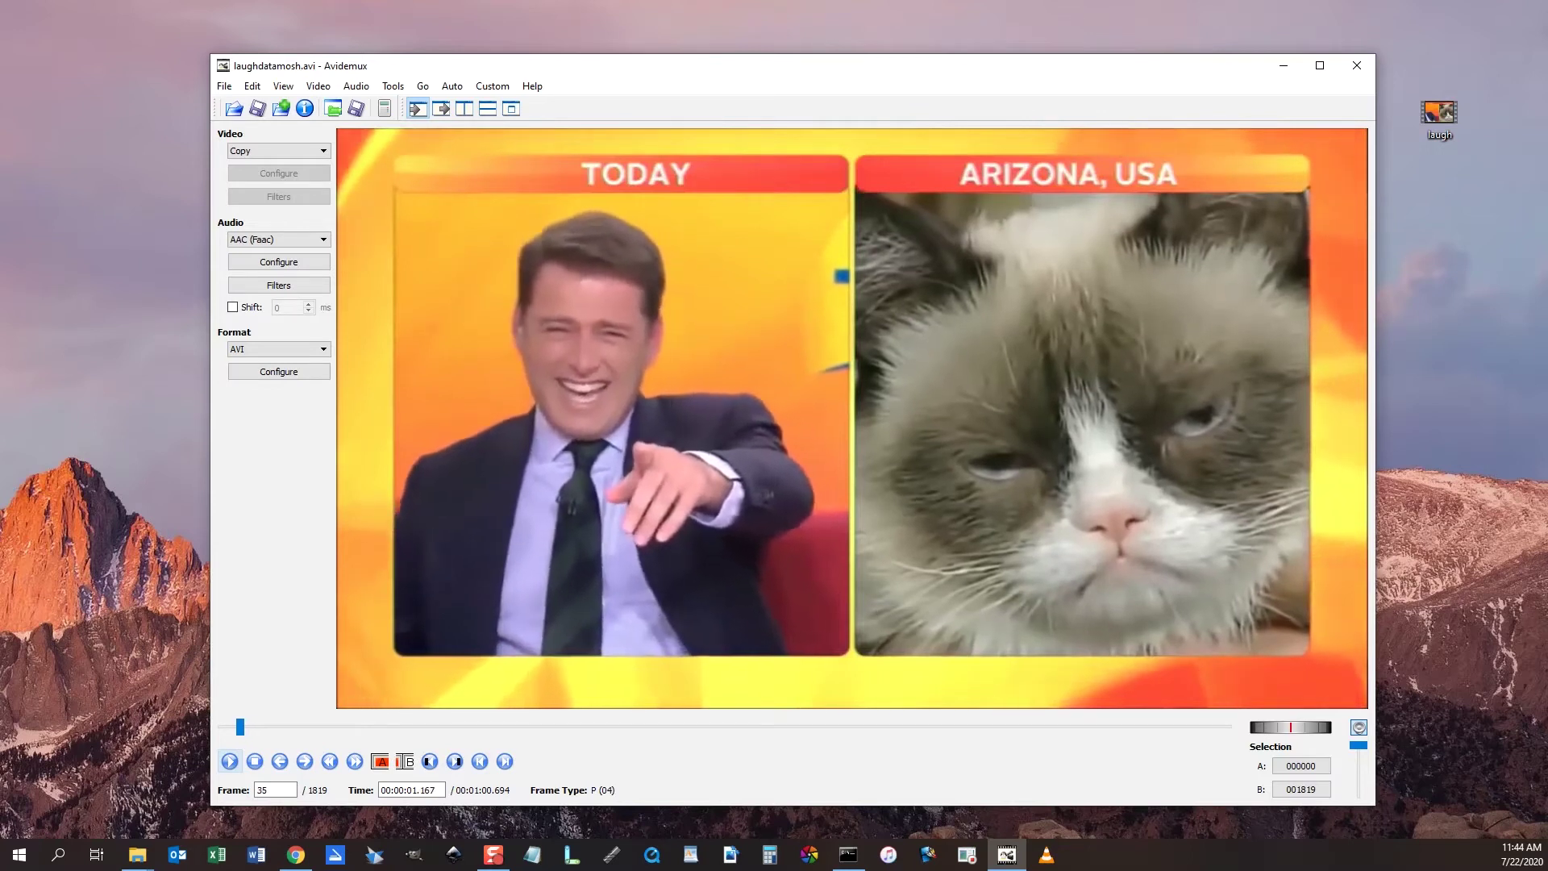
key("Right")
key("Right")
key("Right")
key("Right")
key("Right")
key("Right")
key("Right")
key("Right")
key("Right")
key("Right")
key("Right")
key("Right")
key("Right")
key("Right")
key("Right")
key("Right")
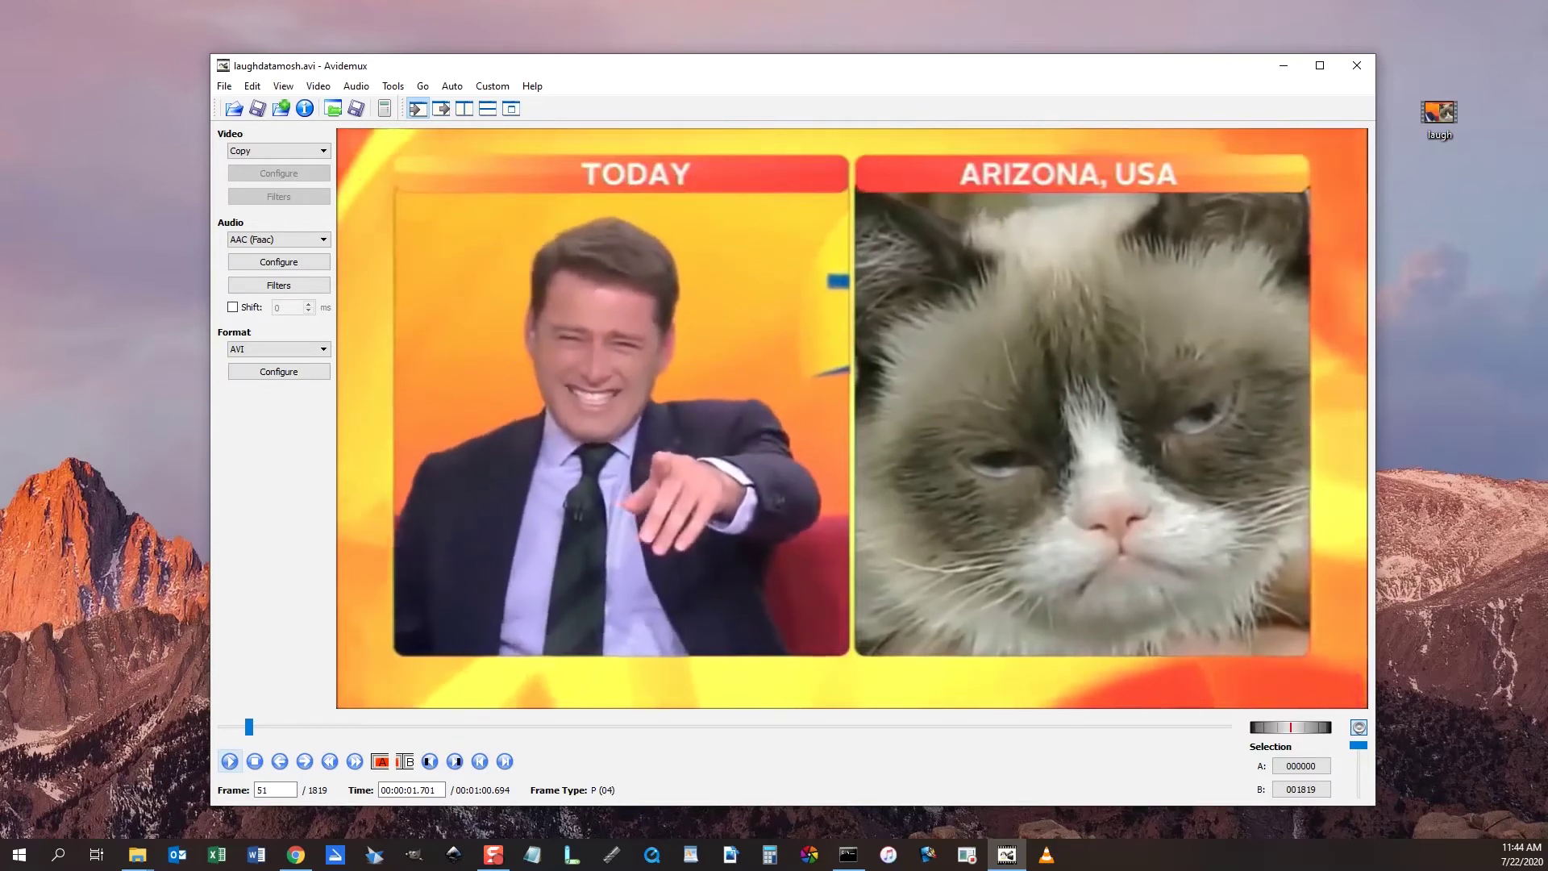
key("Left")
key("Left")
key("Left")
key("Left")
key("Left")
key("Left")
key("Left")
key("Left")
key("Left")
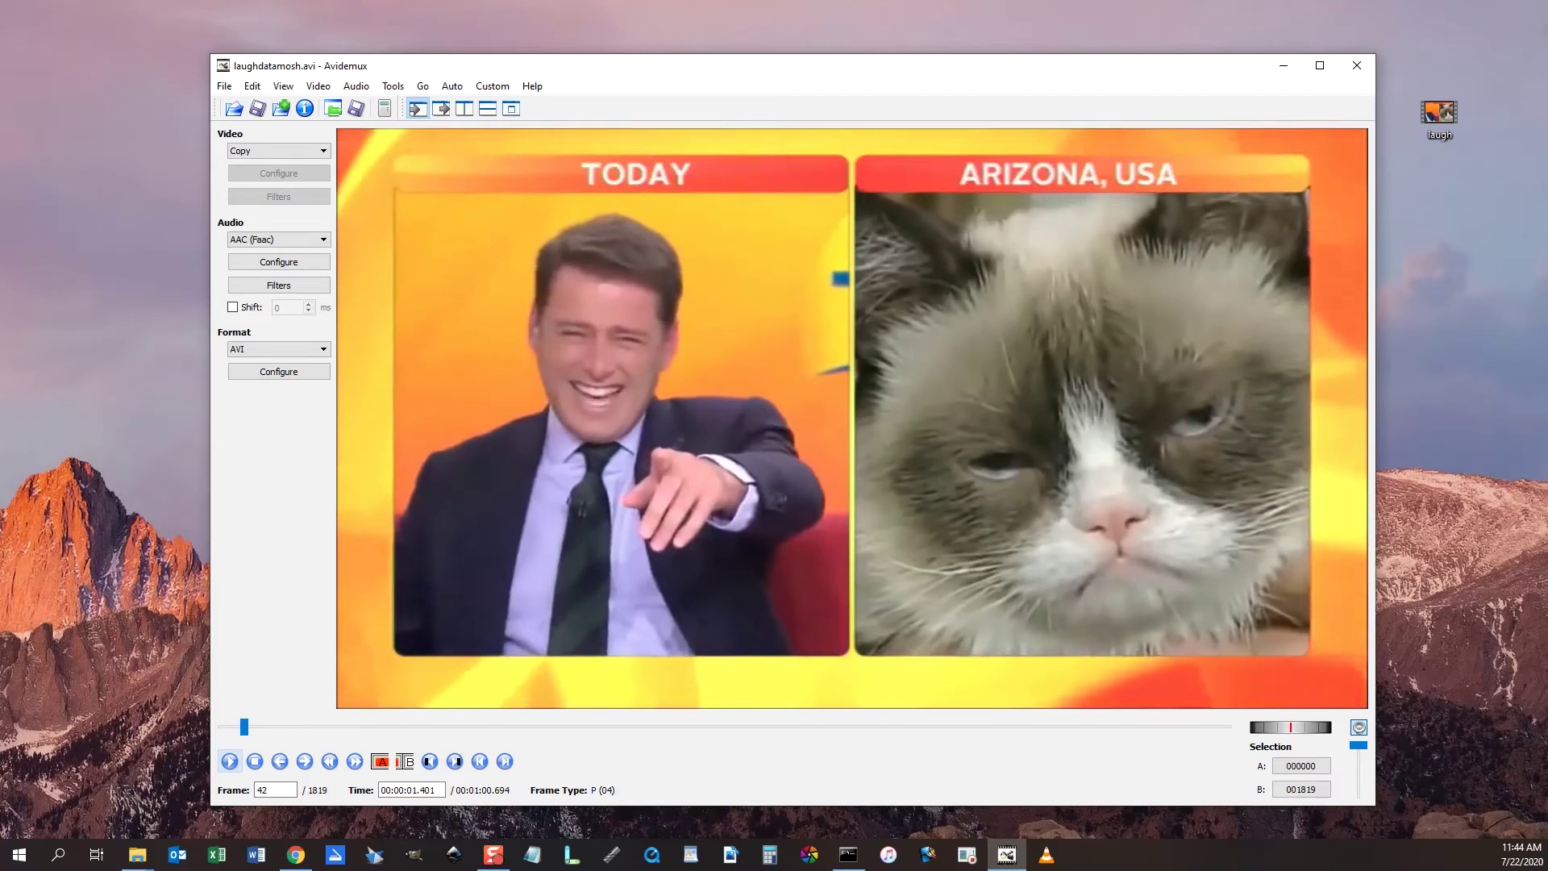
key("Left")
key("Left")
key("Left")
key("Left")
key("Left")
key("Left")
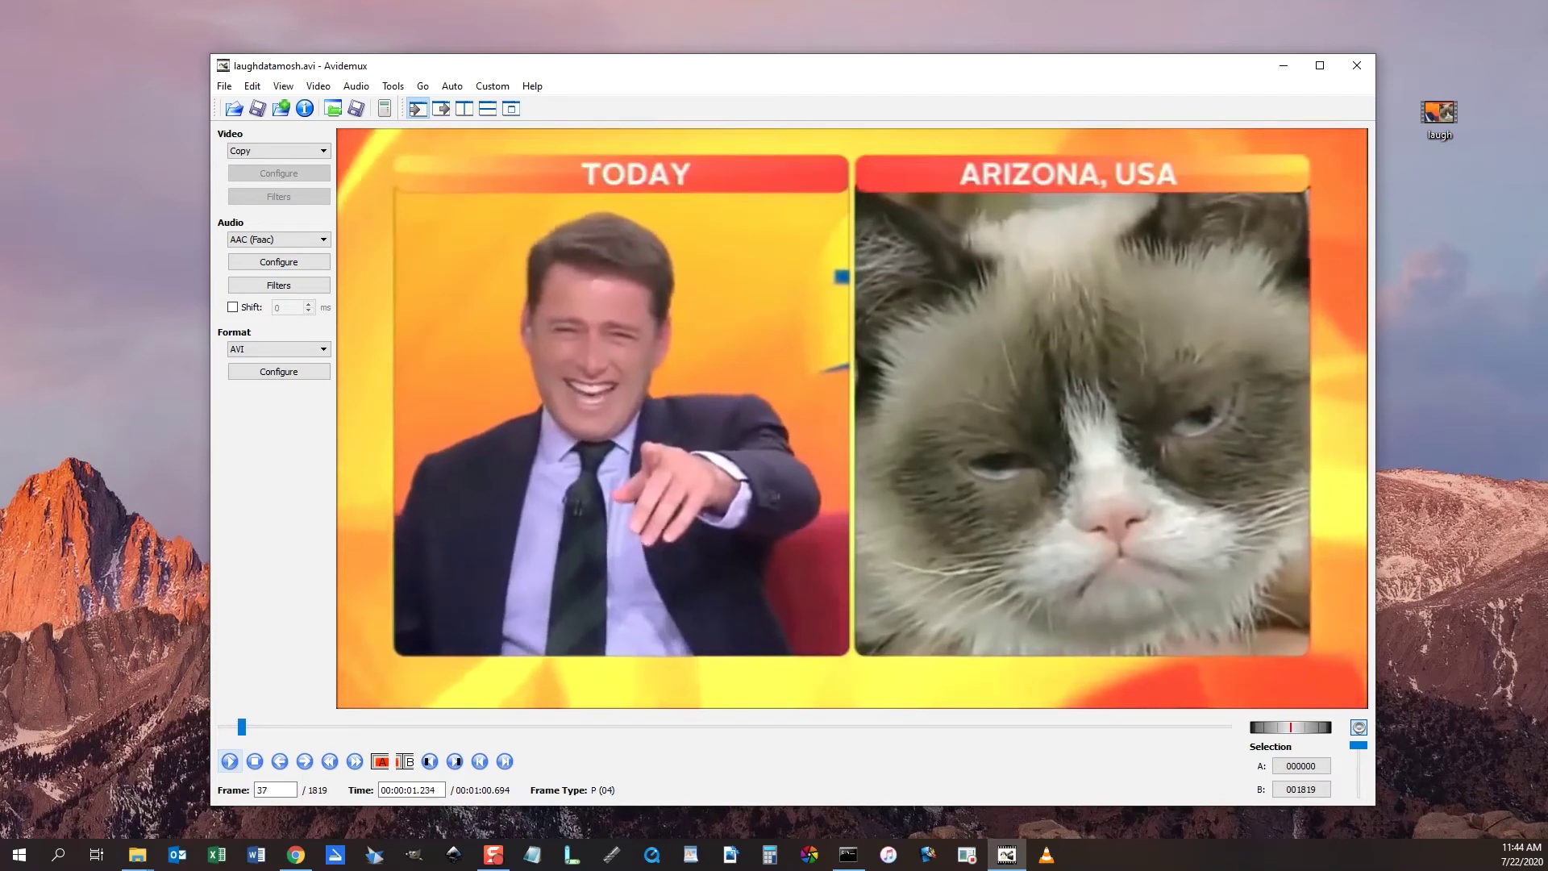
key("Right")
key("Right")
key("Right")
key("Right")
key("Right")
key("Right")
key("Right")
key("Right")
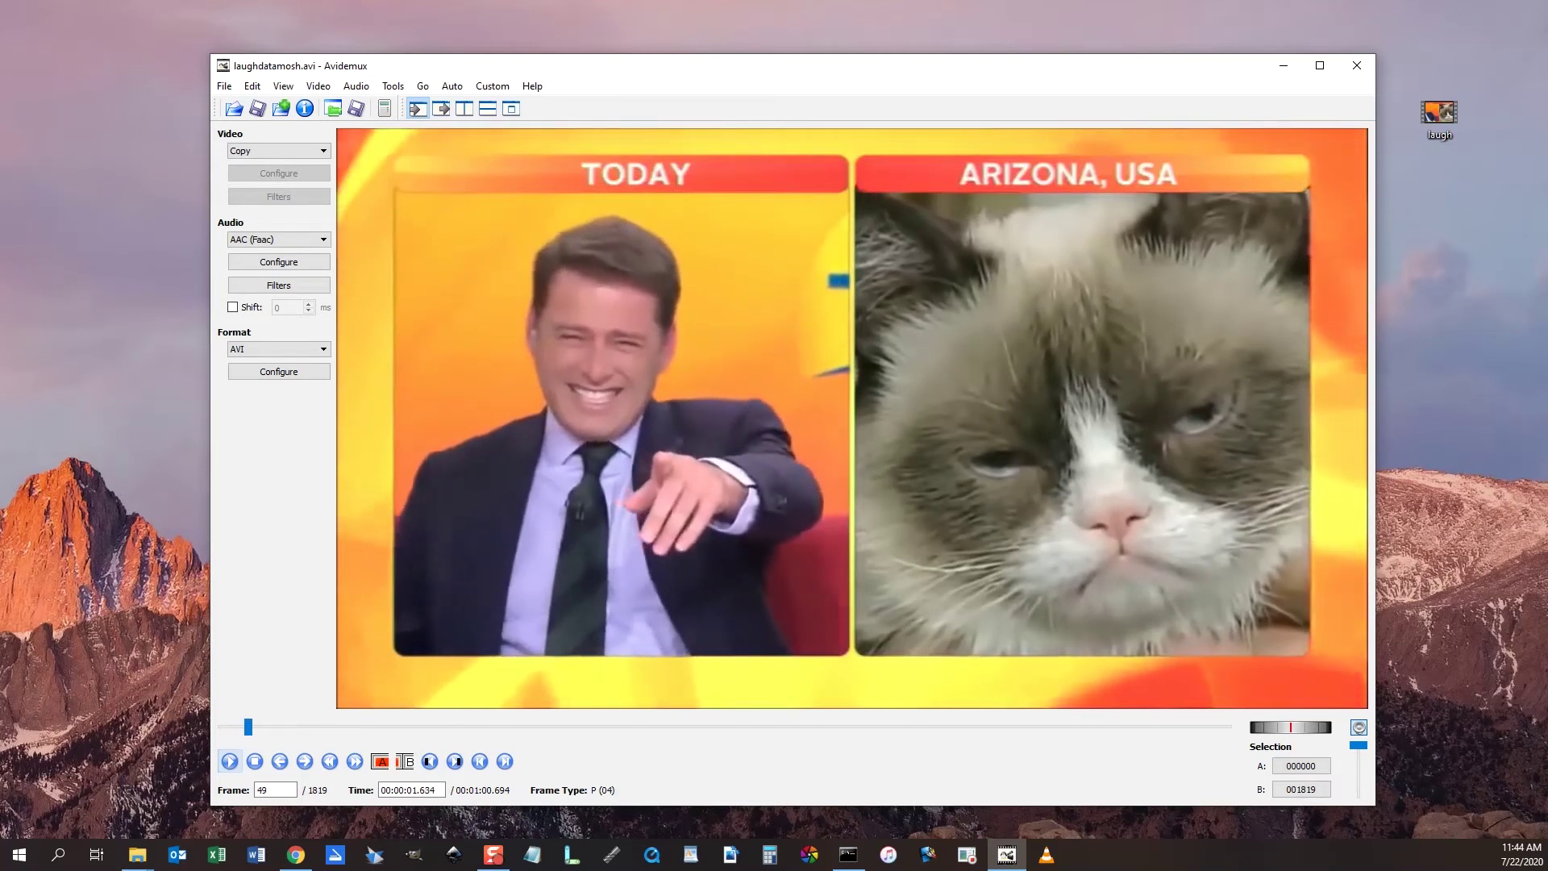
Step: Set marker A at frame 36 and marker B at frame 39, and paste copies of that selection repeatedly at frame 39
key("Left")
key("Left")
key("Left")
key("Left")
key("Left")
key("Left")
key("Left")
key("Left")
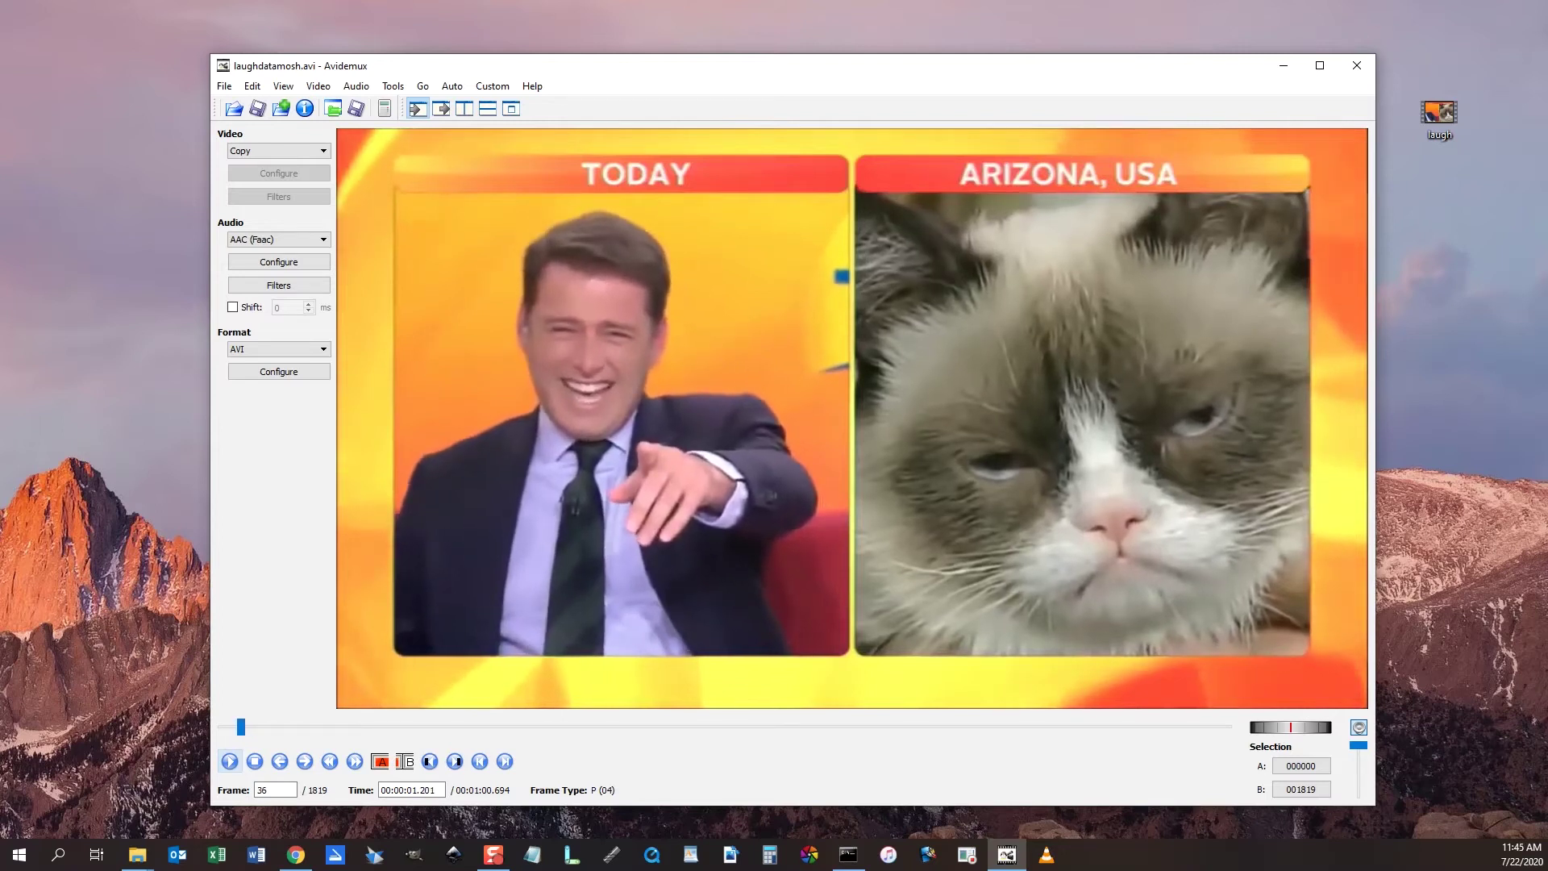
left_click(382, 761)
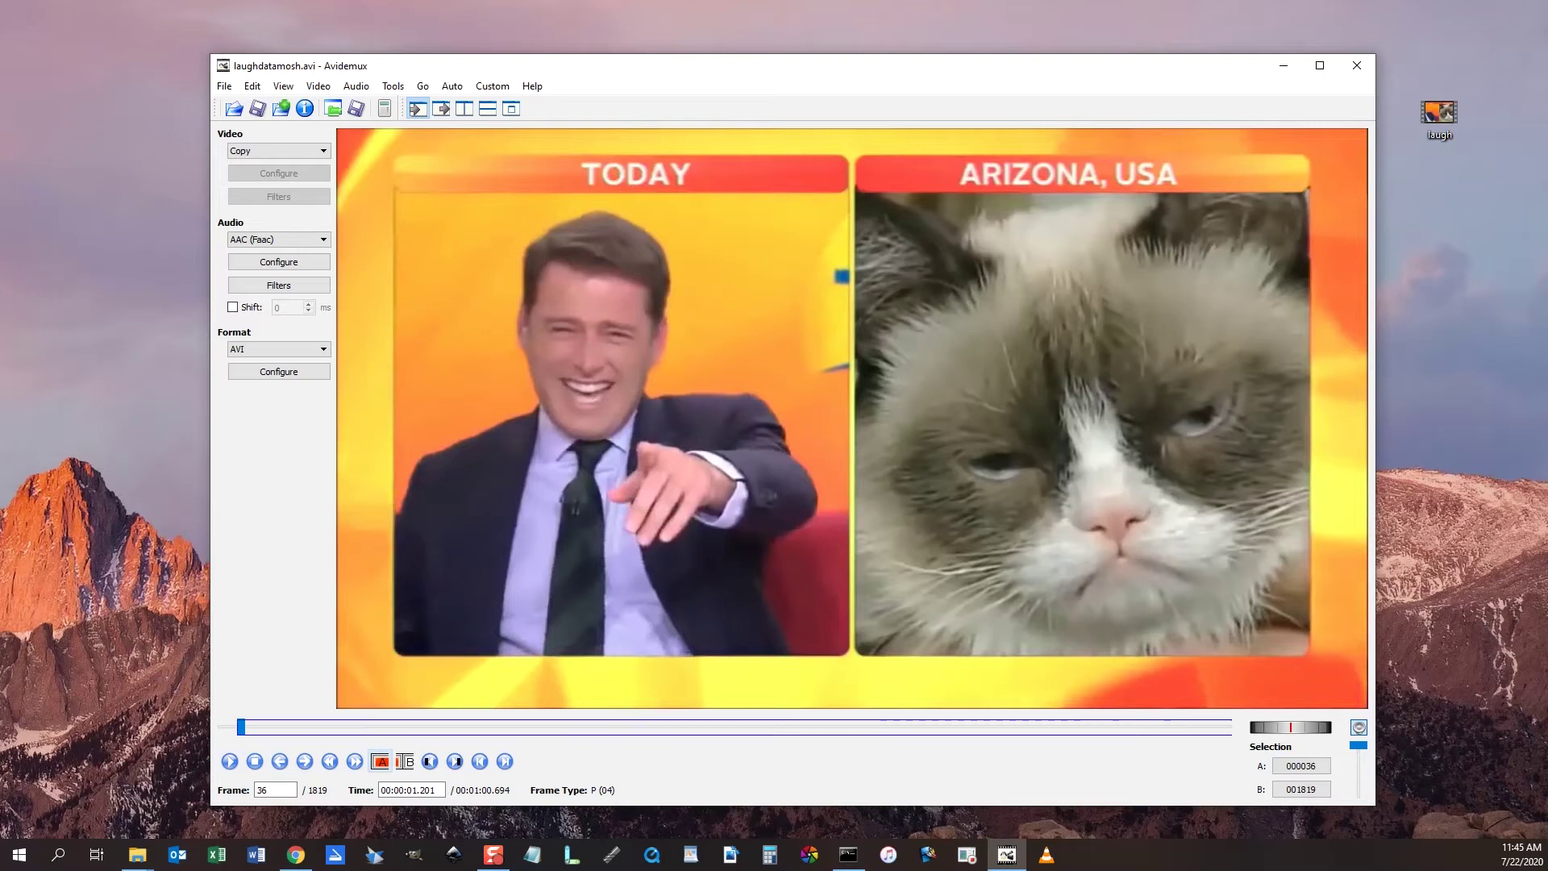
key("Right")
key("Right")
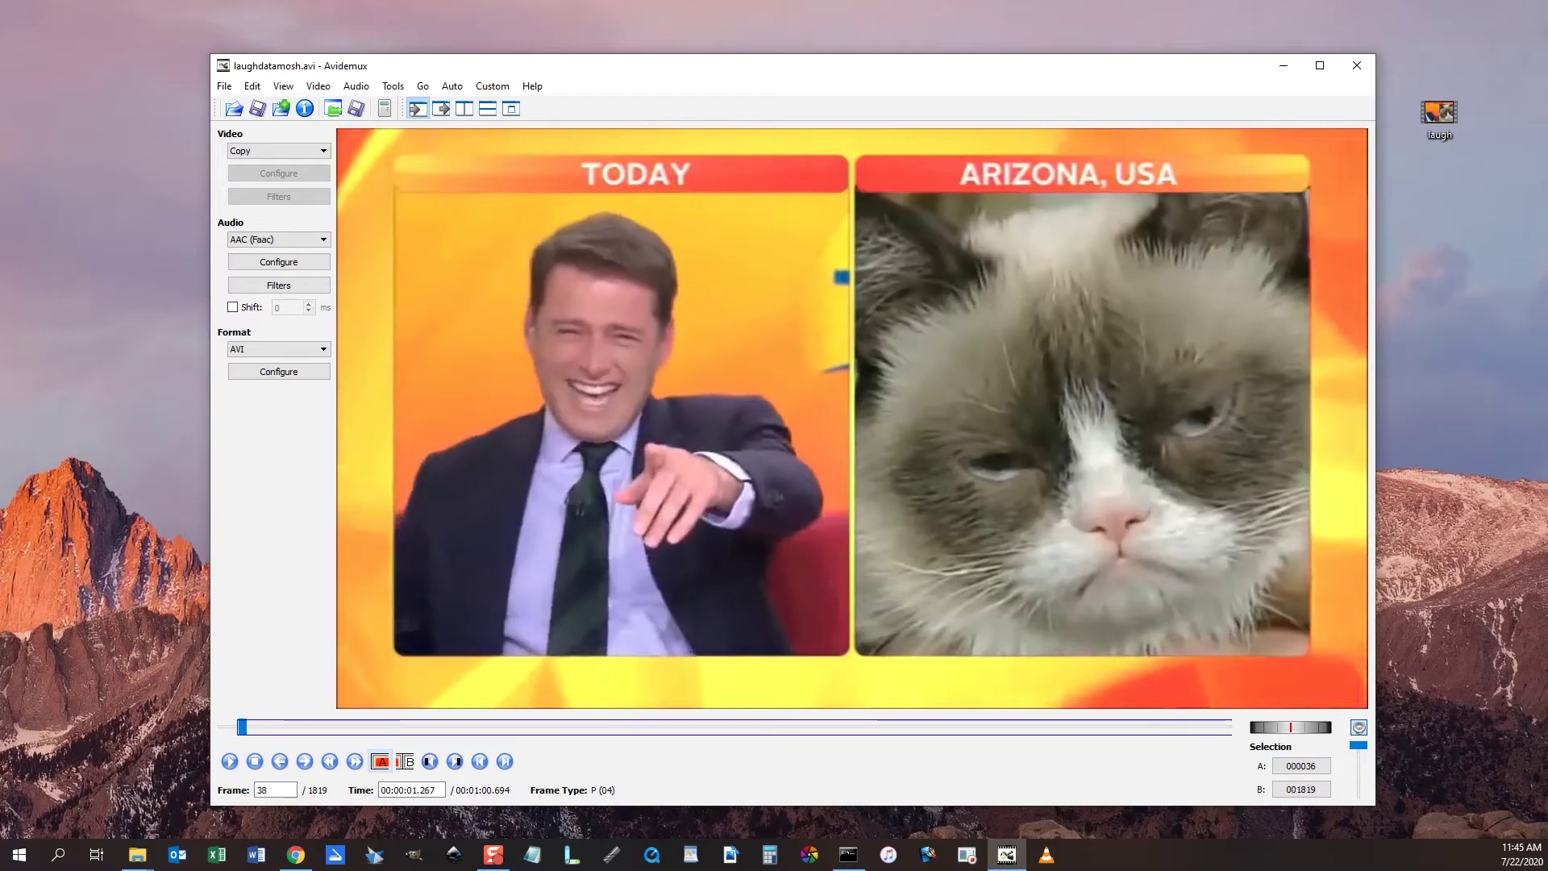
key("Right")
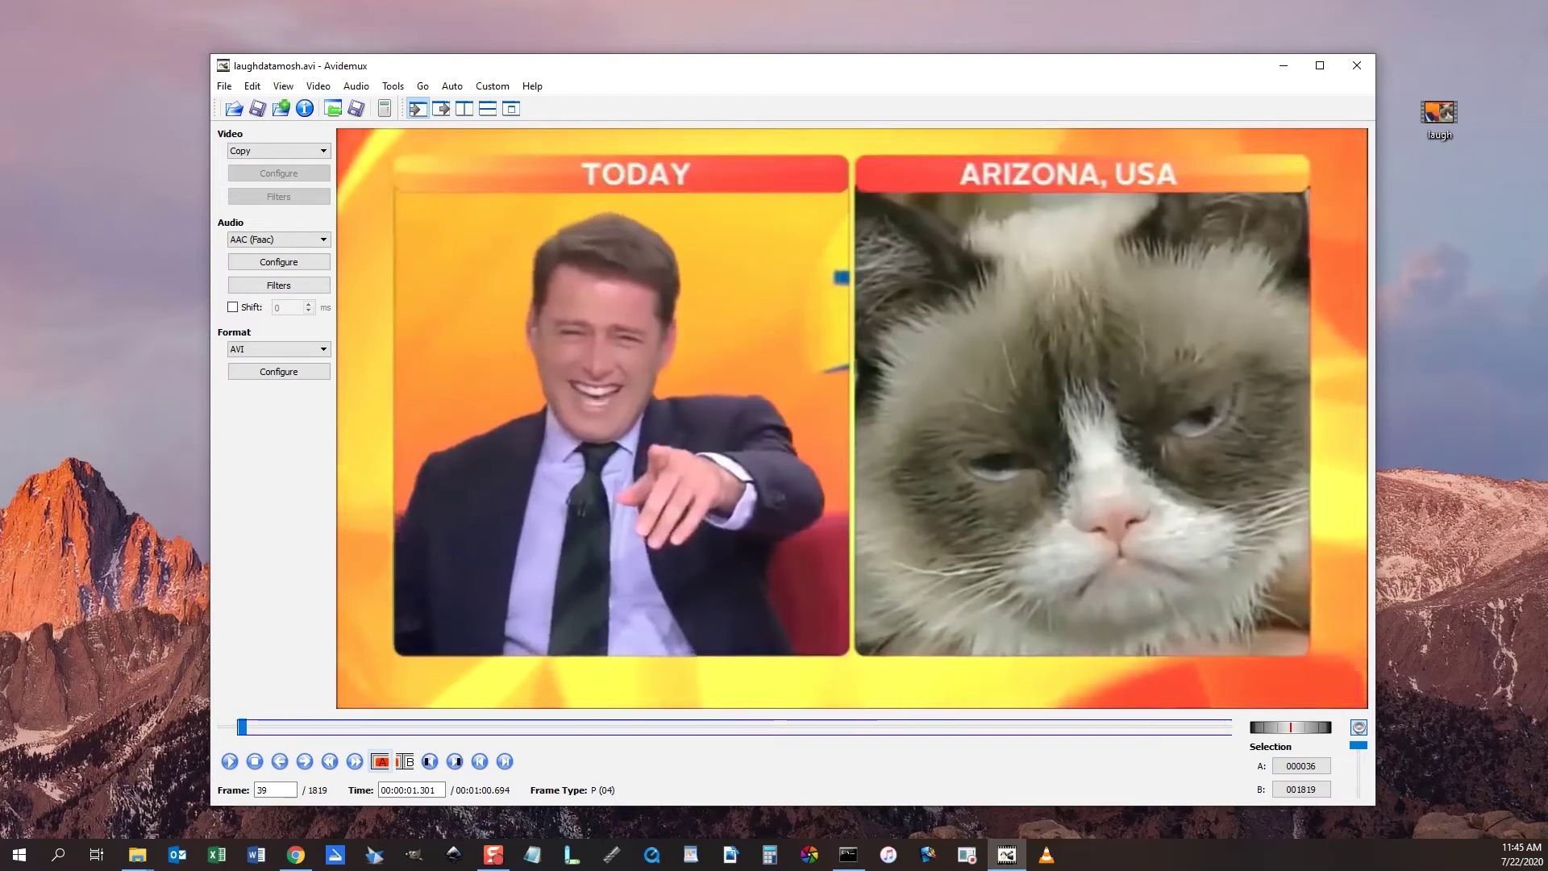
left_click(405, 762)
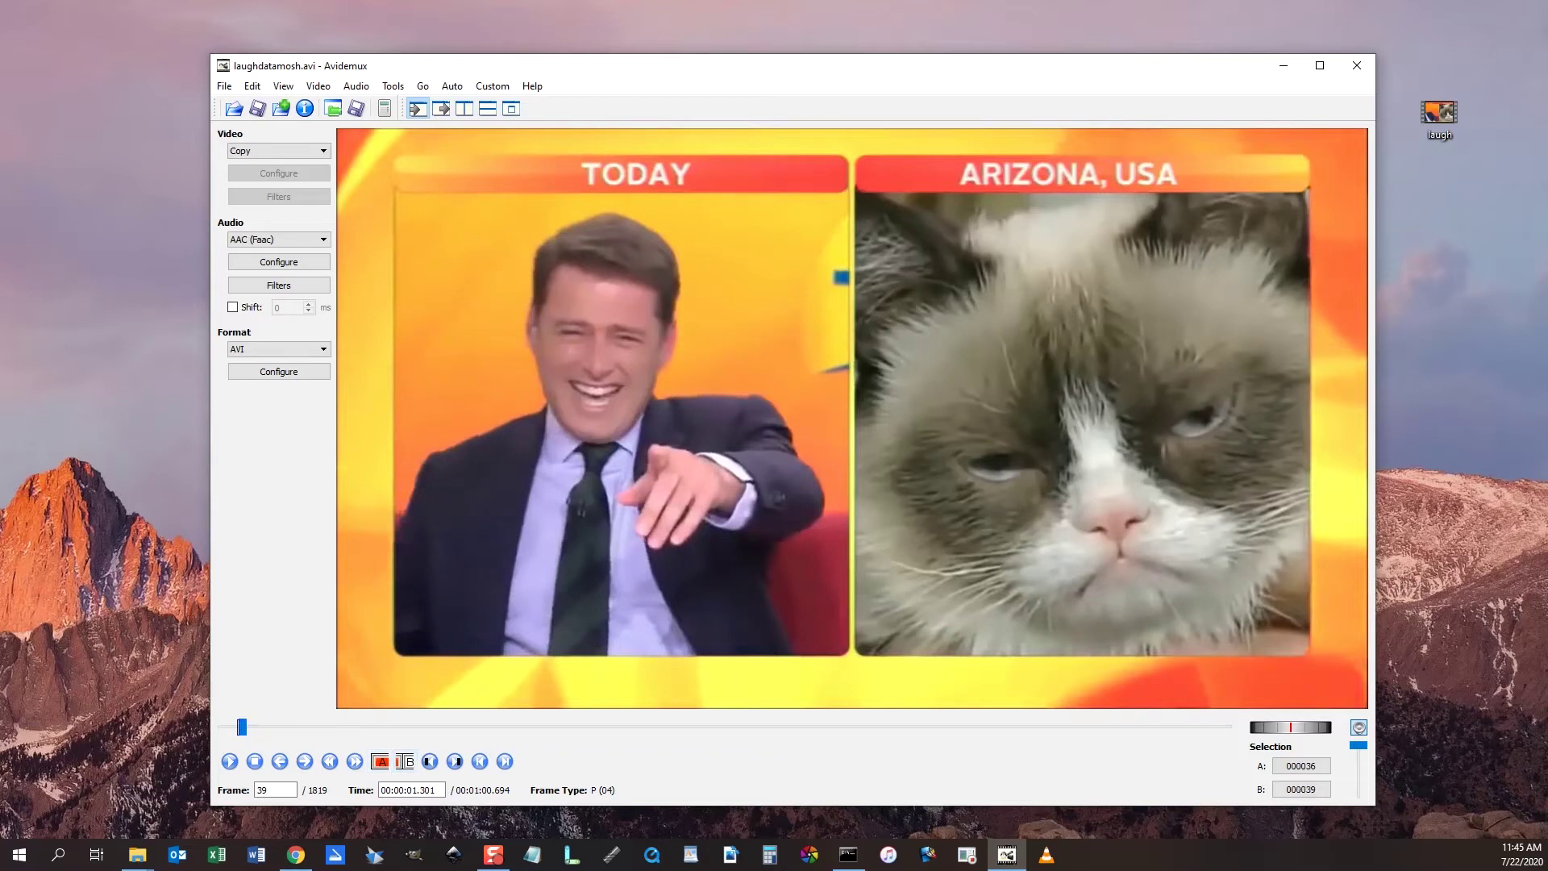
key("ctrl+v")
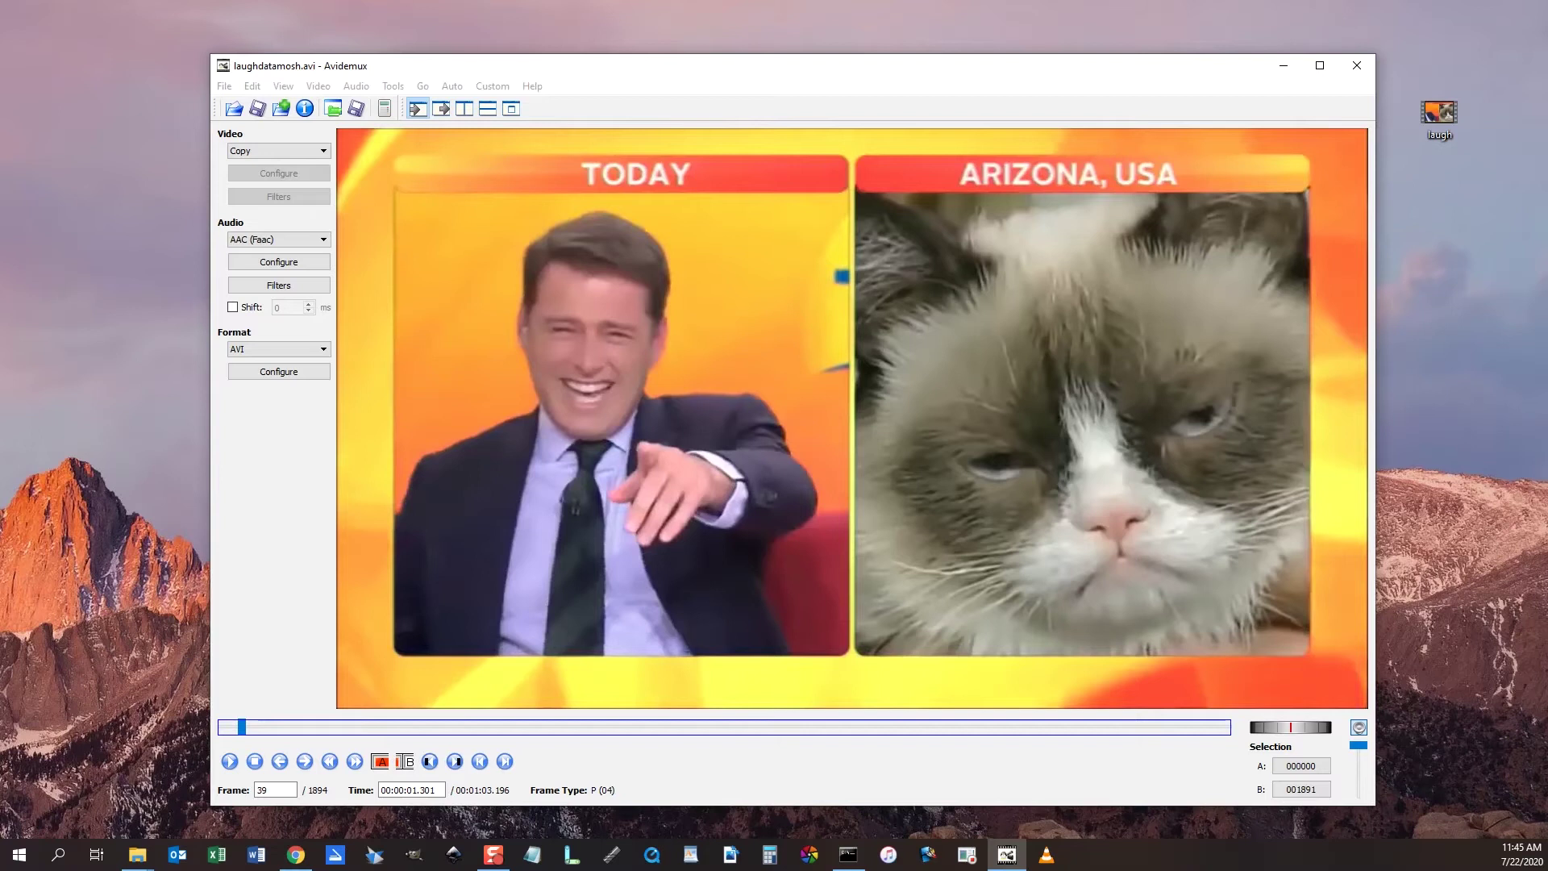
Step: Save the edited video to the Desktop as laughdatamosh2.avi, declining smart copy
key("ctrl+s")
type("l")
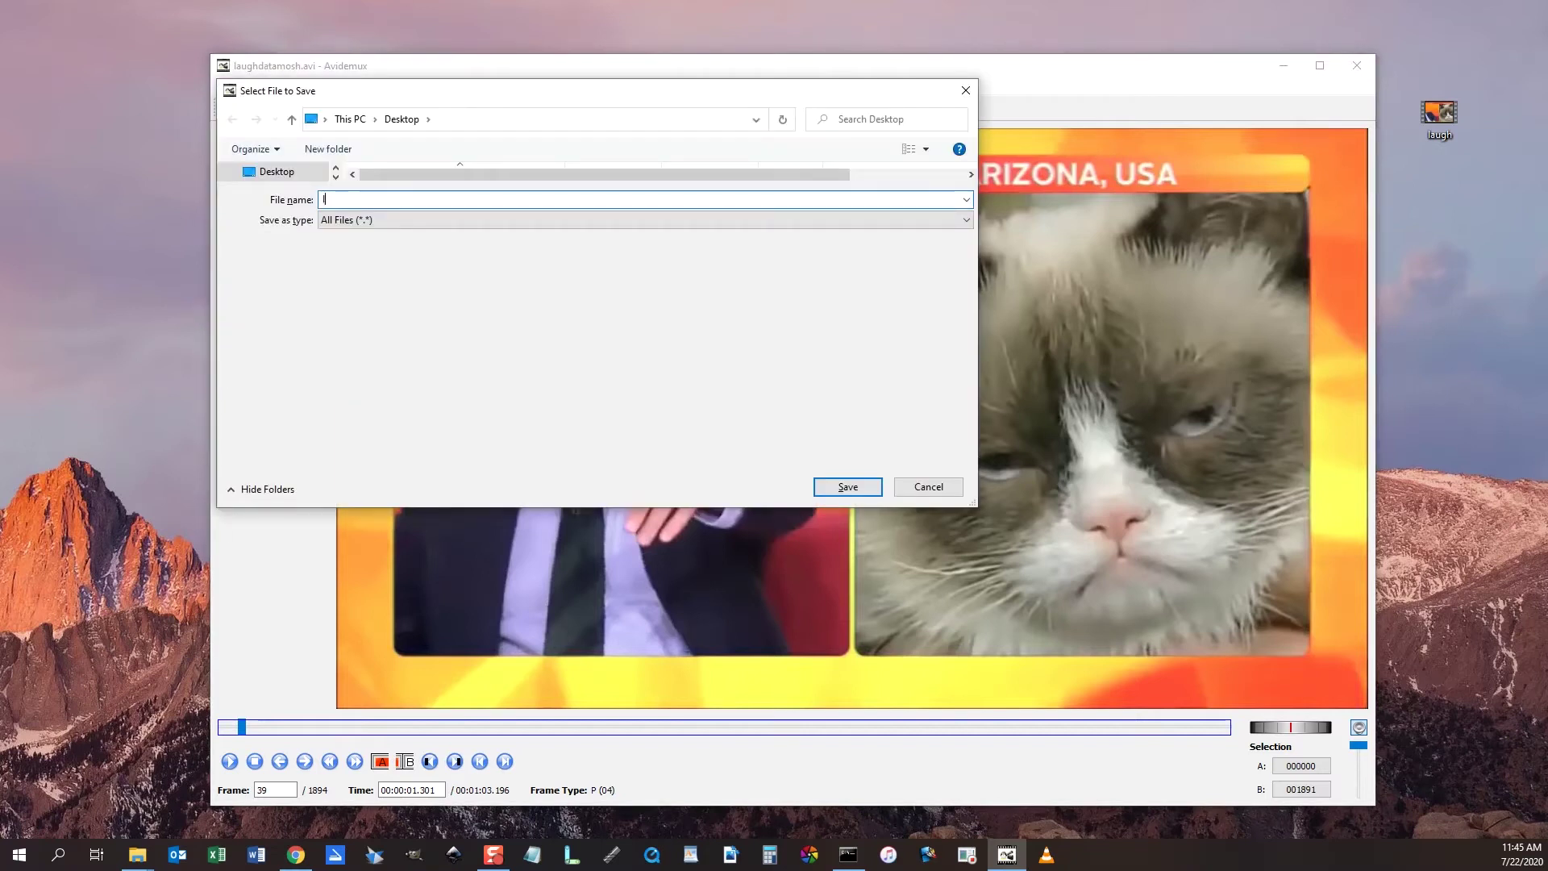
type("aughdatamosh")
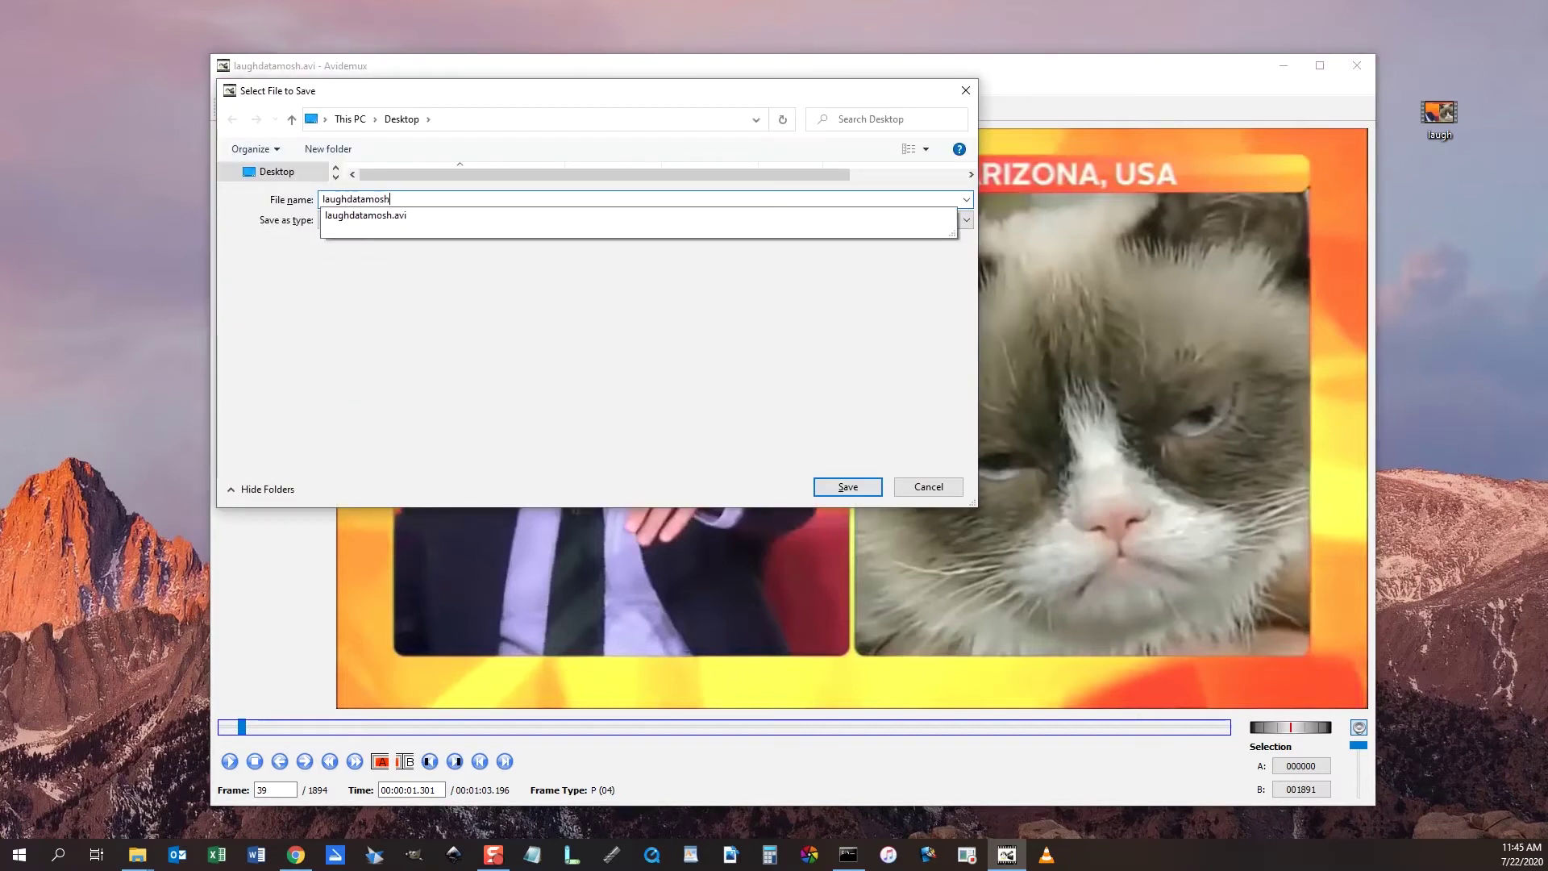
type("2.avi")
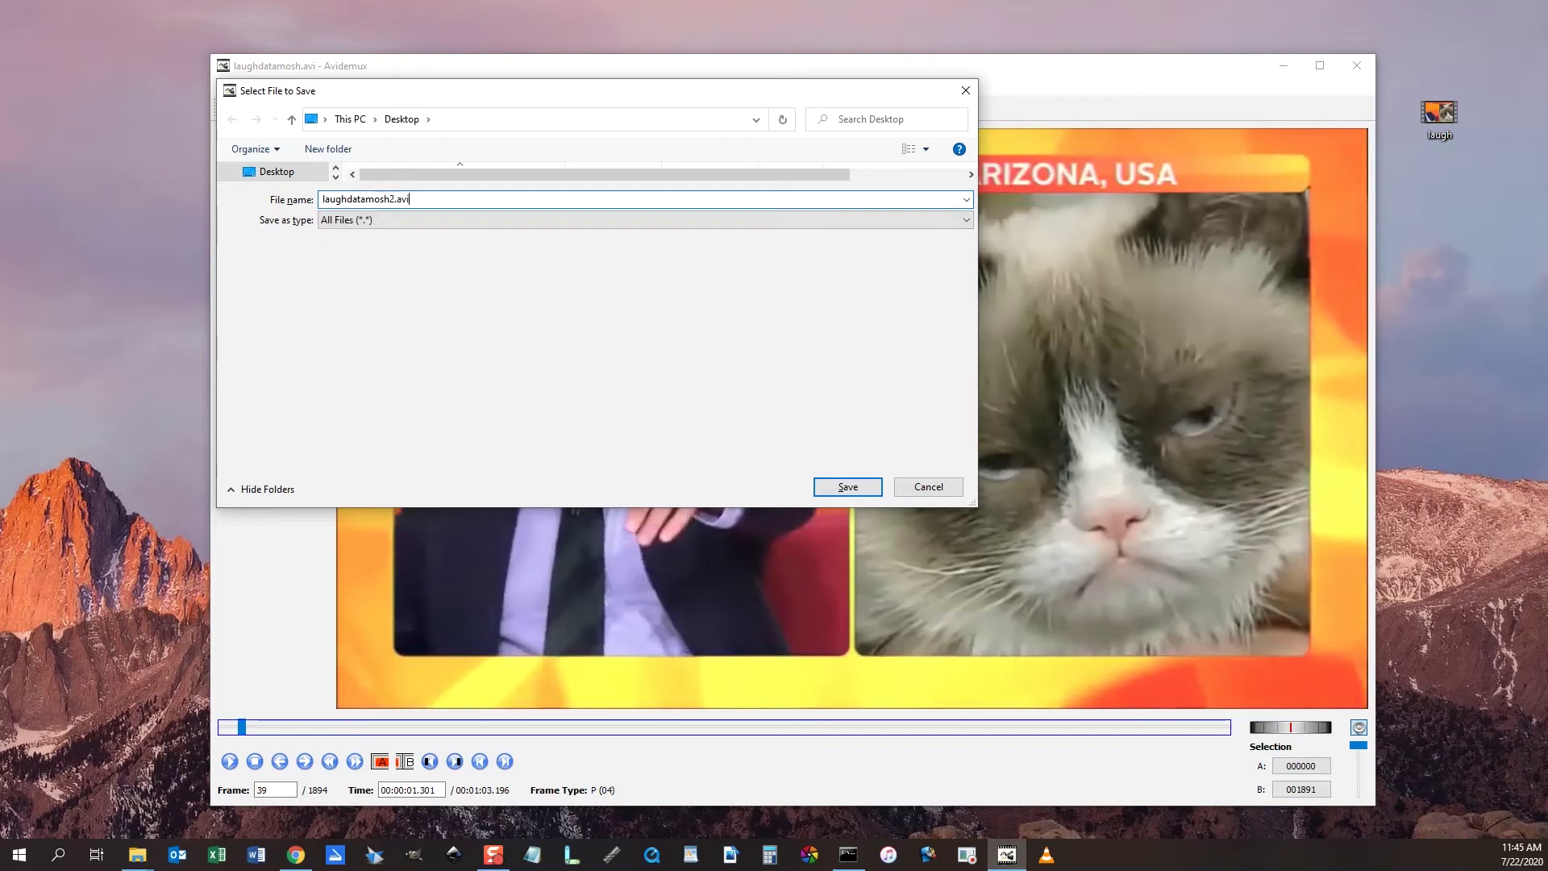
key("Return")
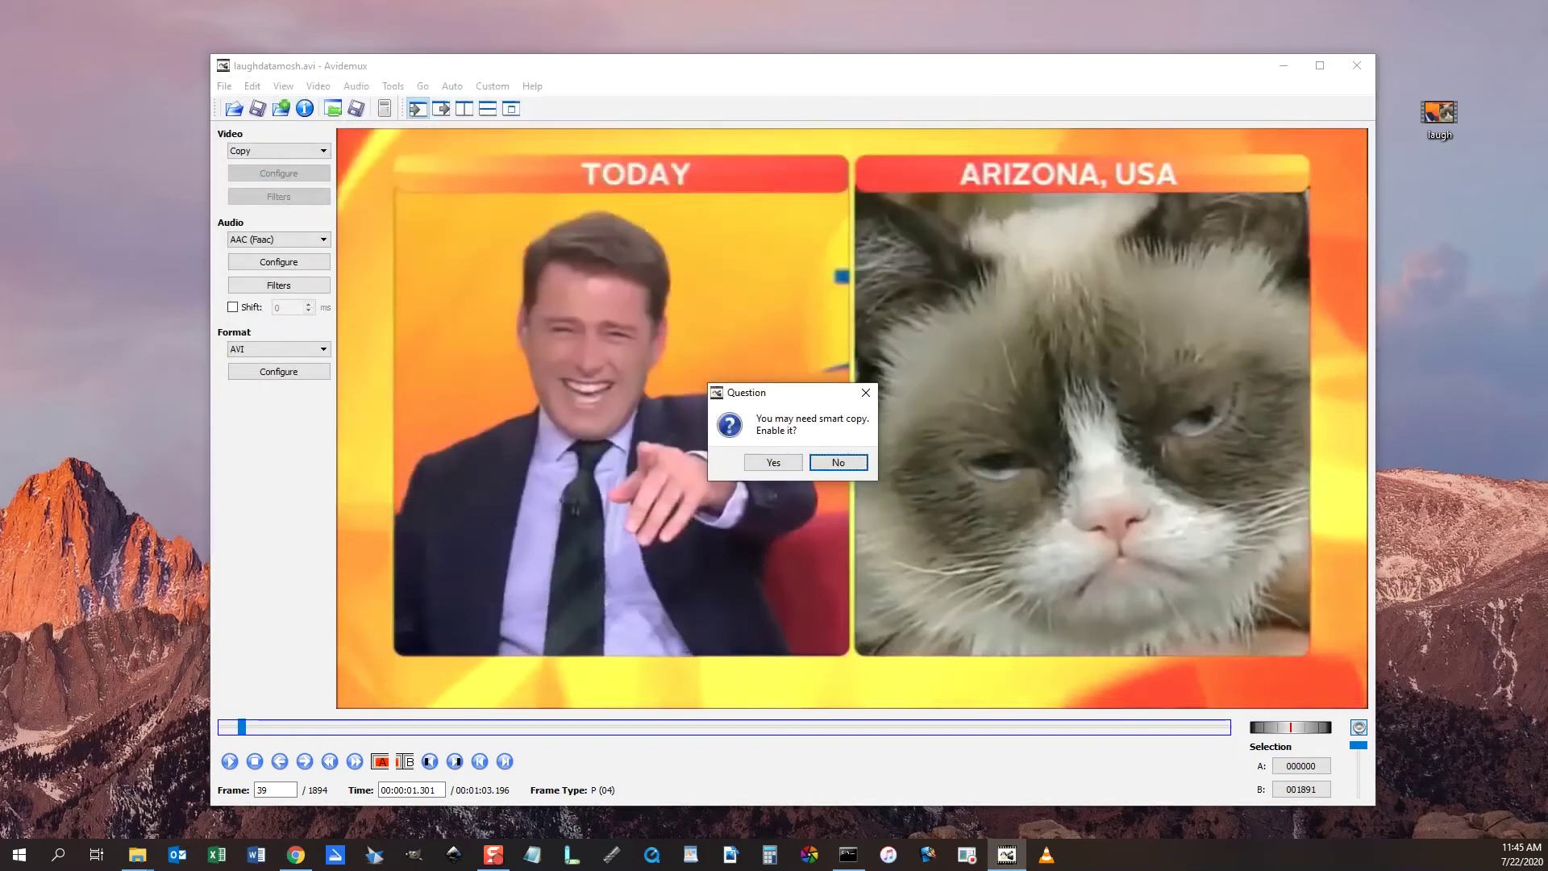
key("Return")
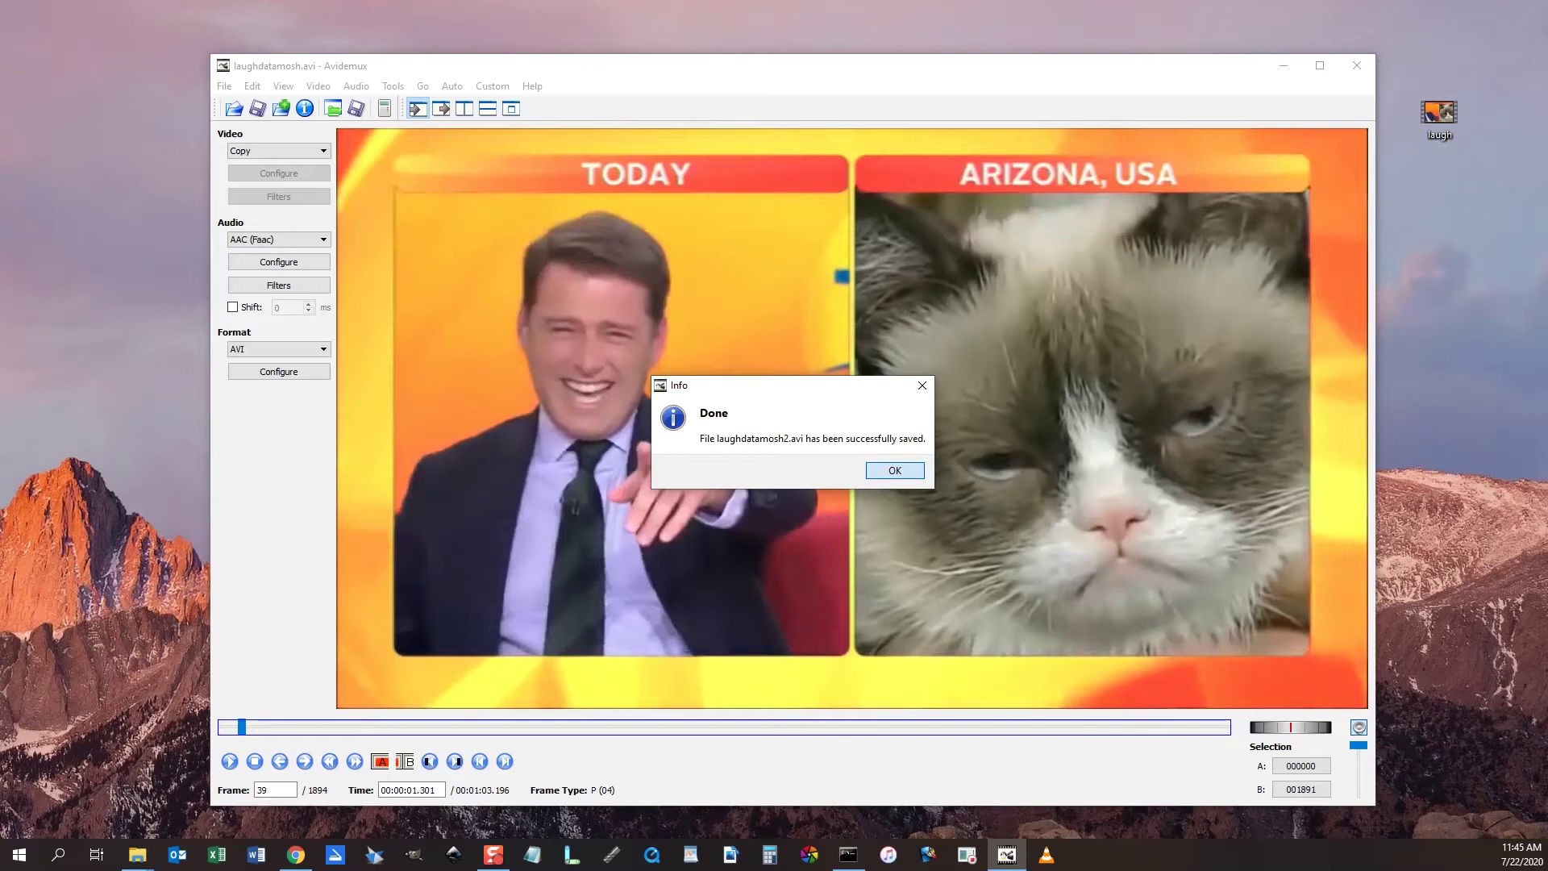
key("Return")
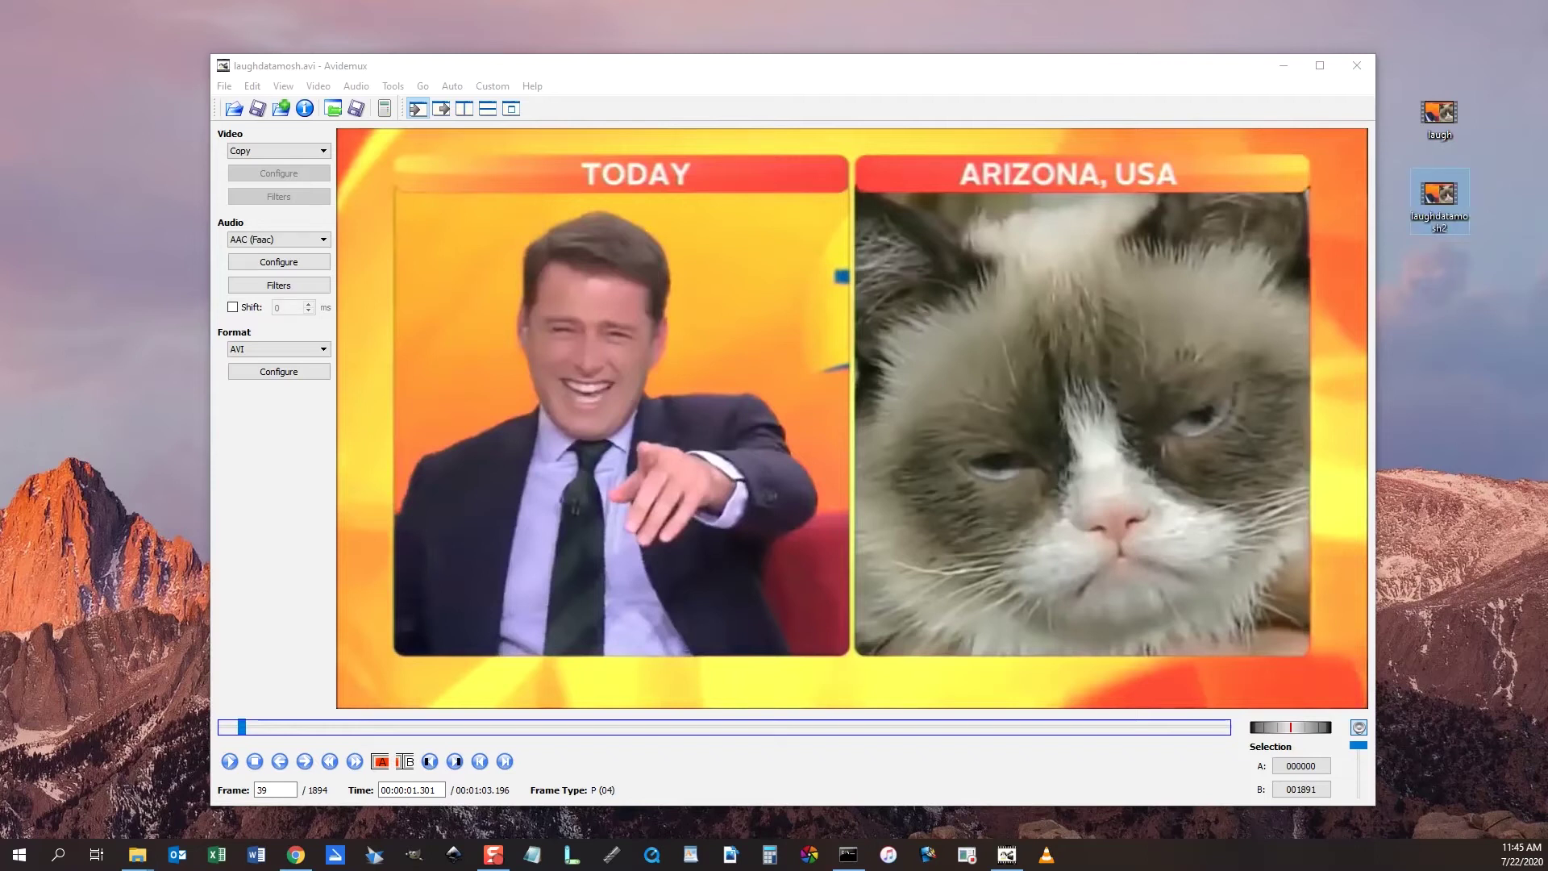
Step: Play laughdatamosh2.avi from the desktop in the media player to check the datamosh effect
key("Return")
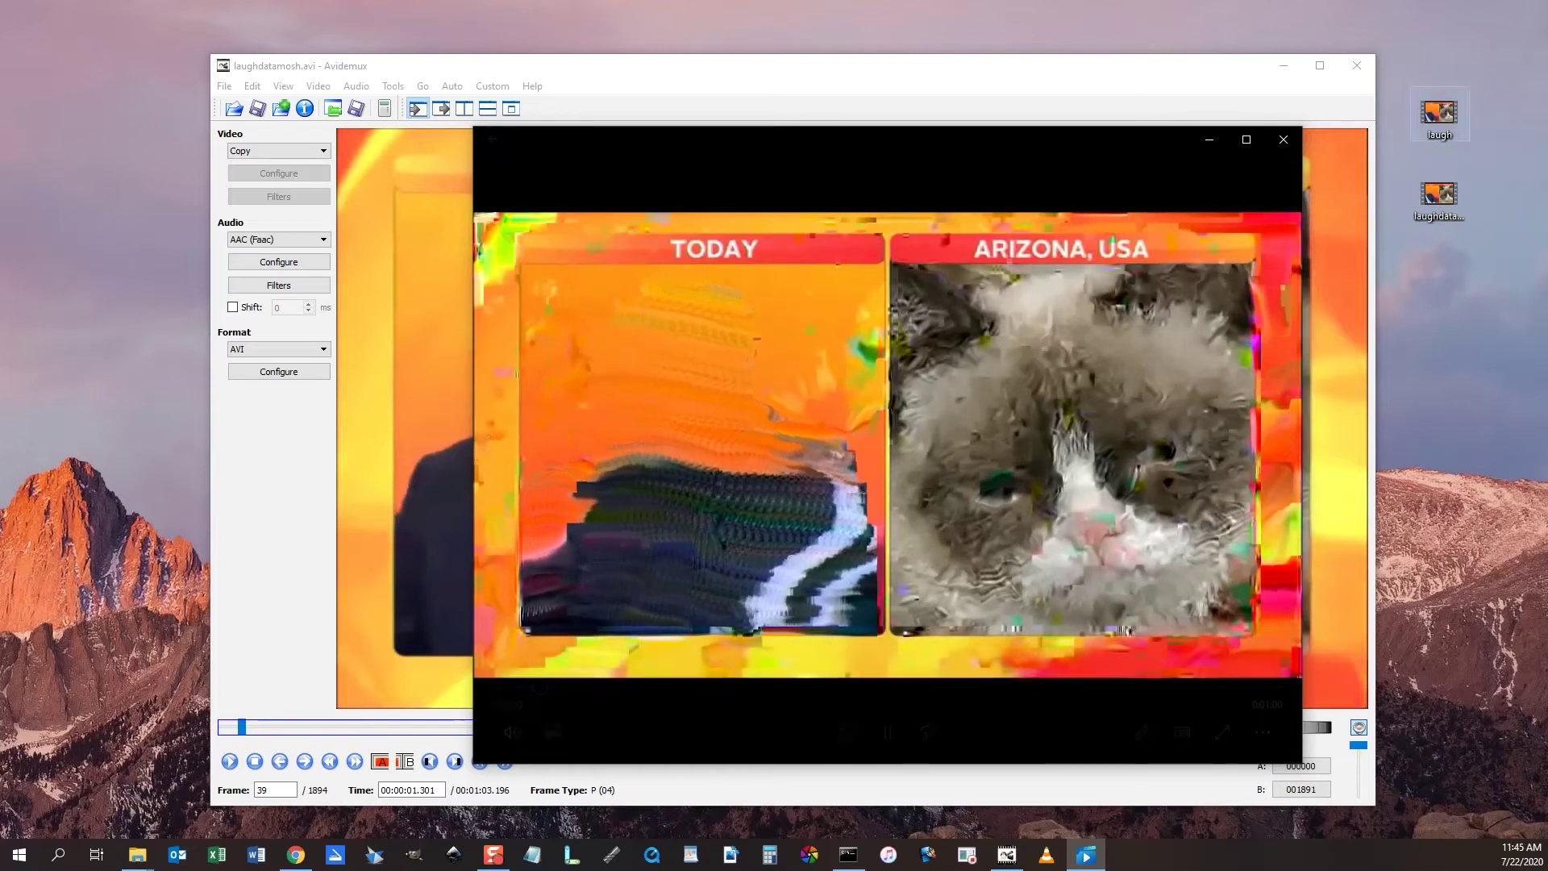
Step: Play laughdatamosh2 to about nine seconds with pauses to check the glitch effect, and close the media player
left_click(887, 732)
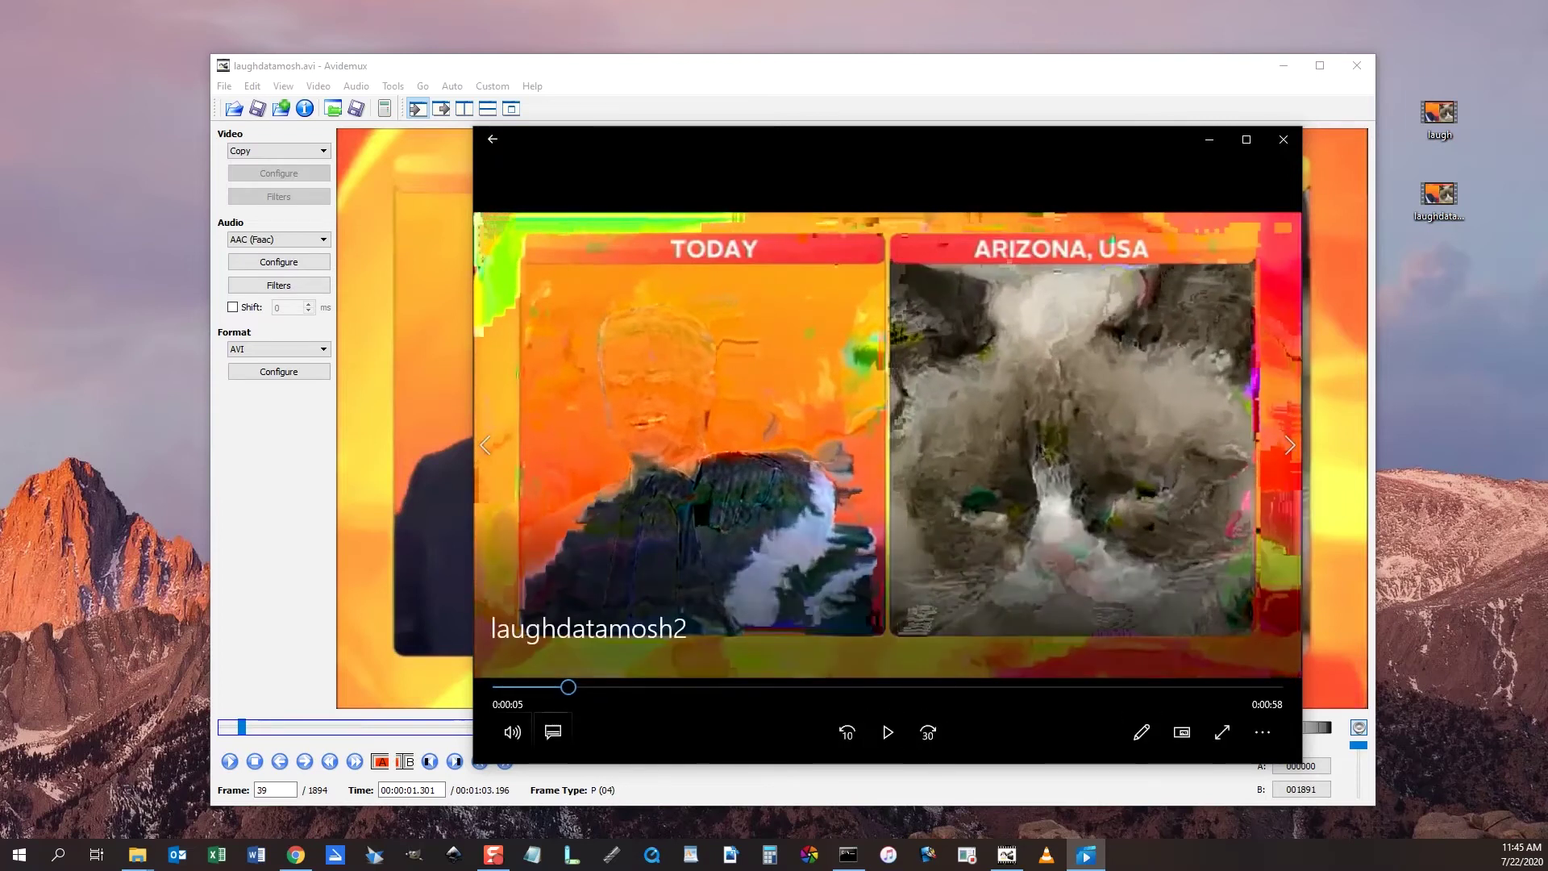
left_click(888, 732)
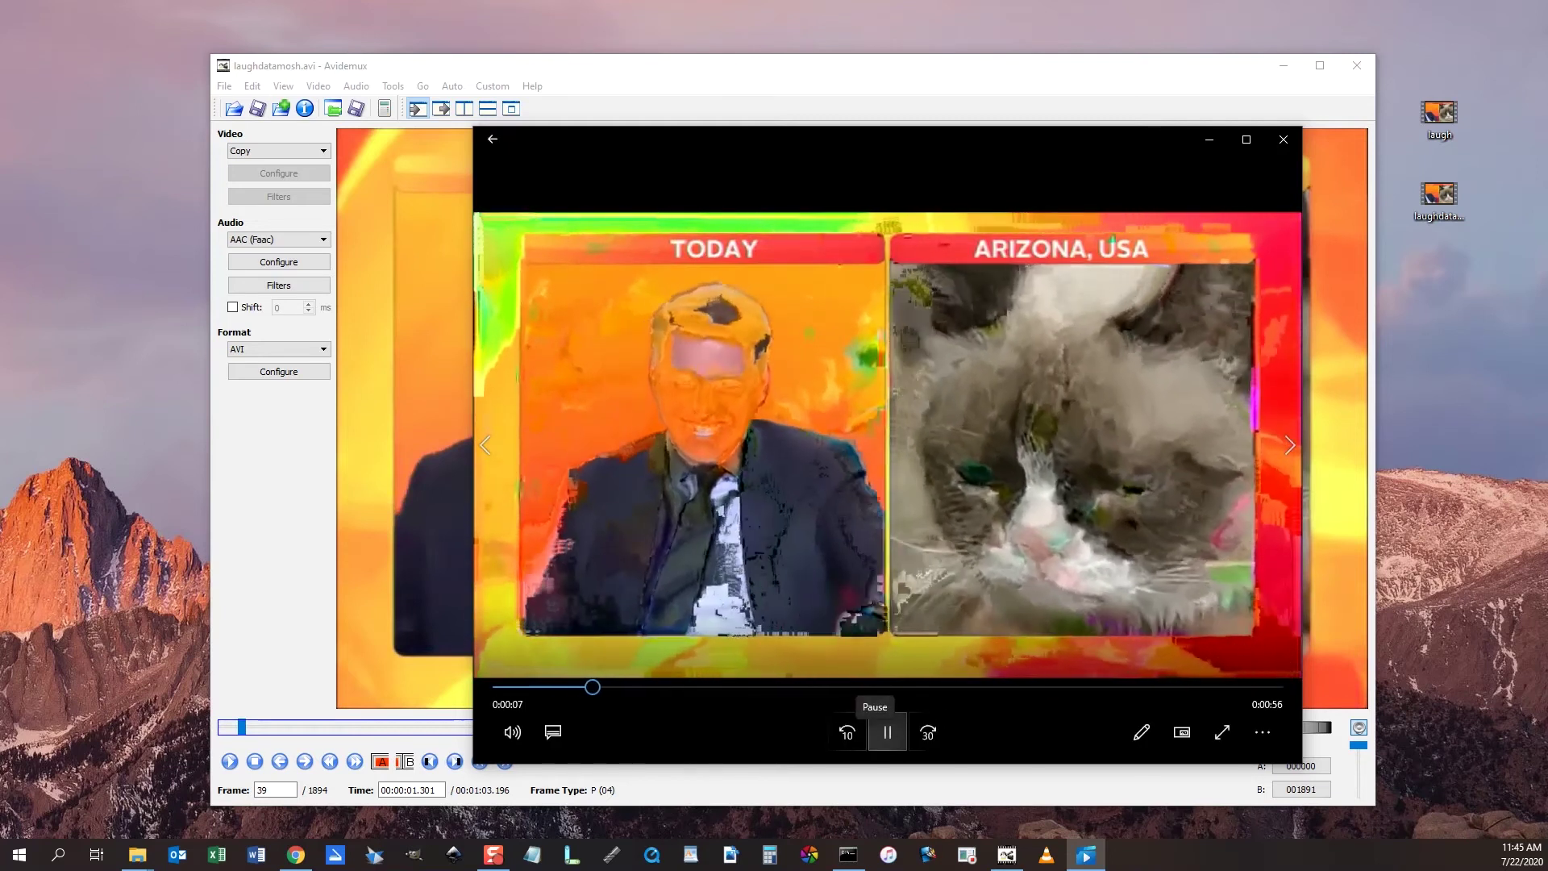
left_click(887, 732)
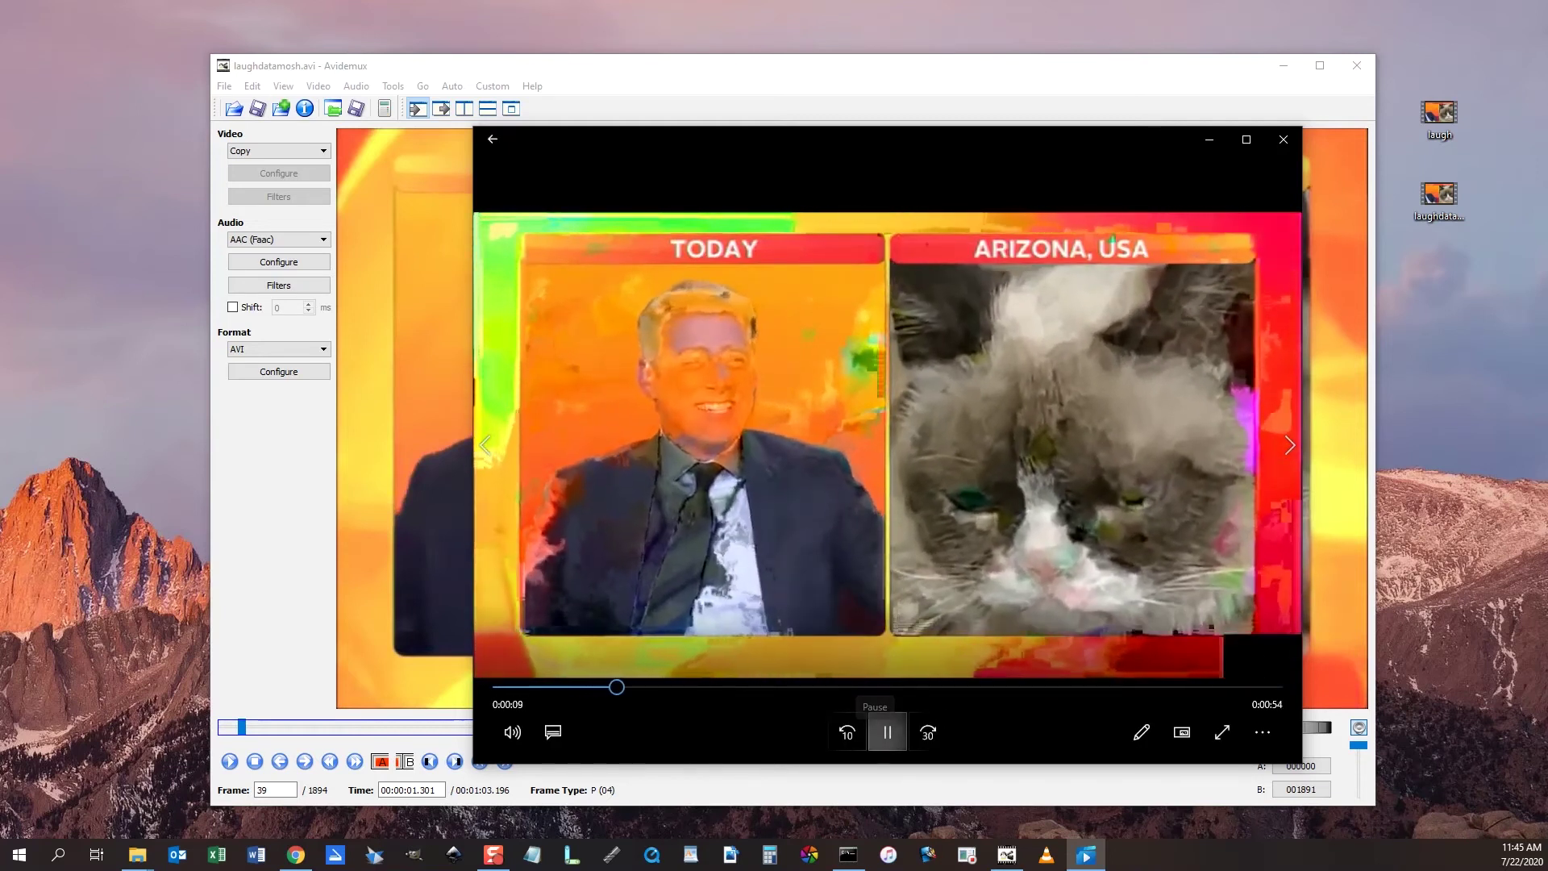
left_click(1283, 139)
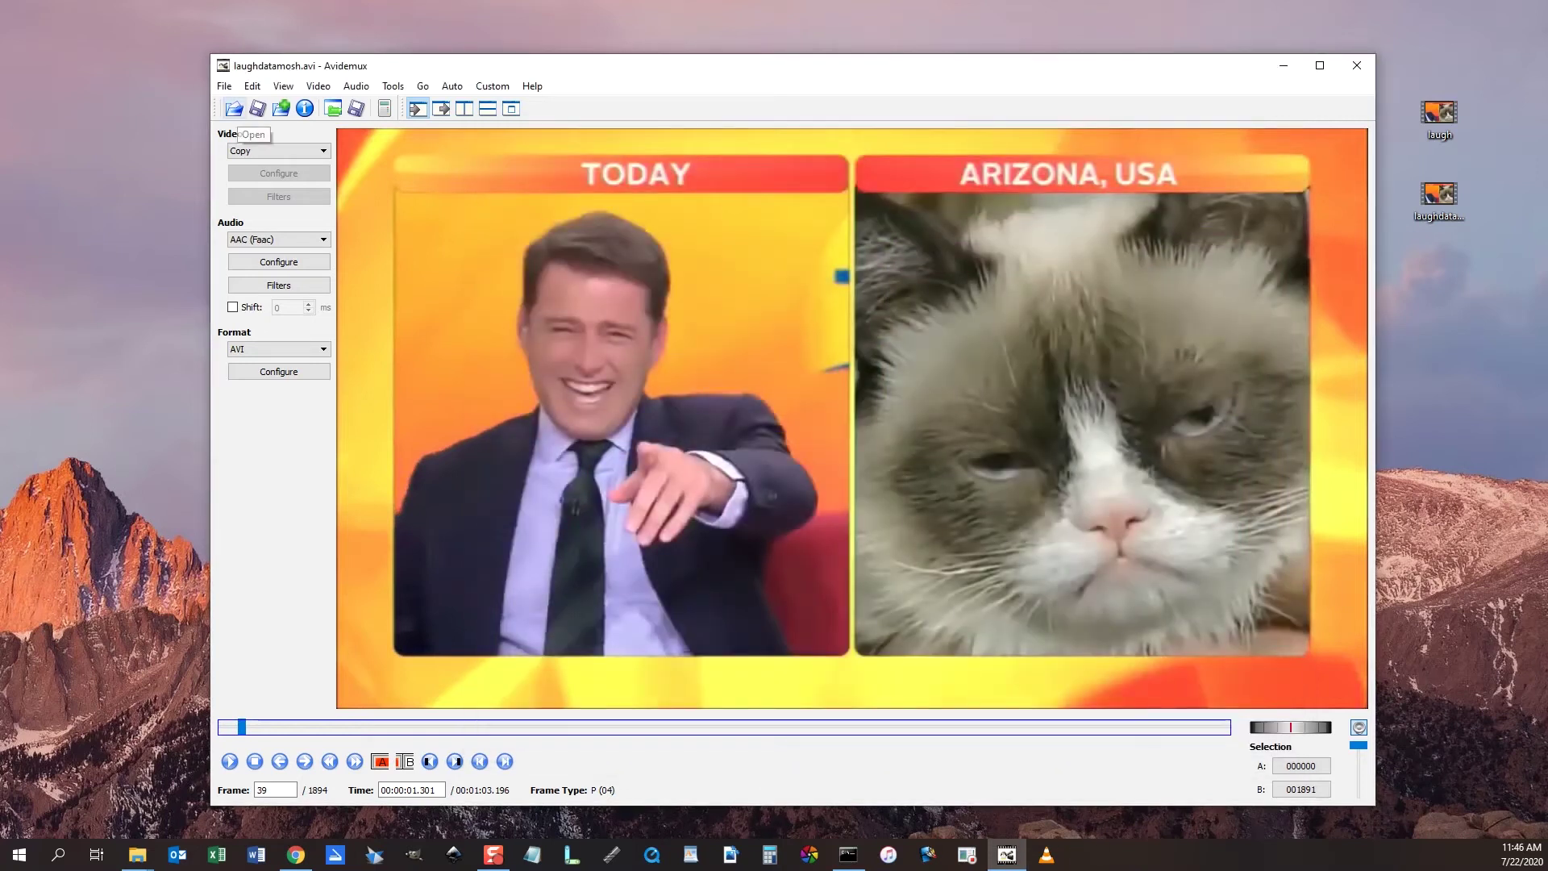
Step: Open laughdatamosh2.avi in Avidemux and play it to about frame 282
key("ctrl+w")
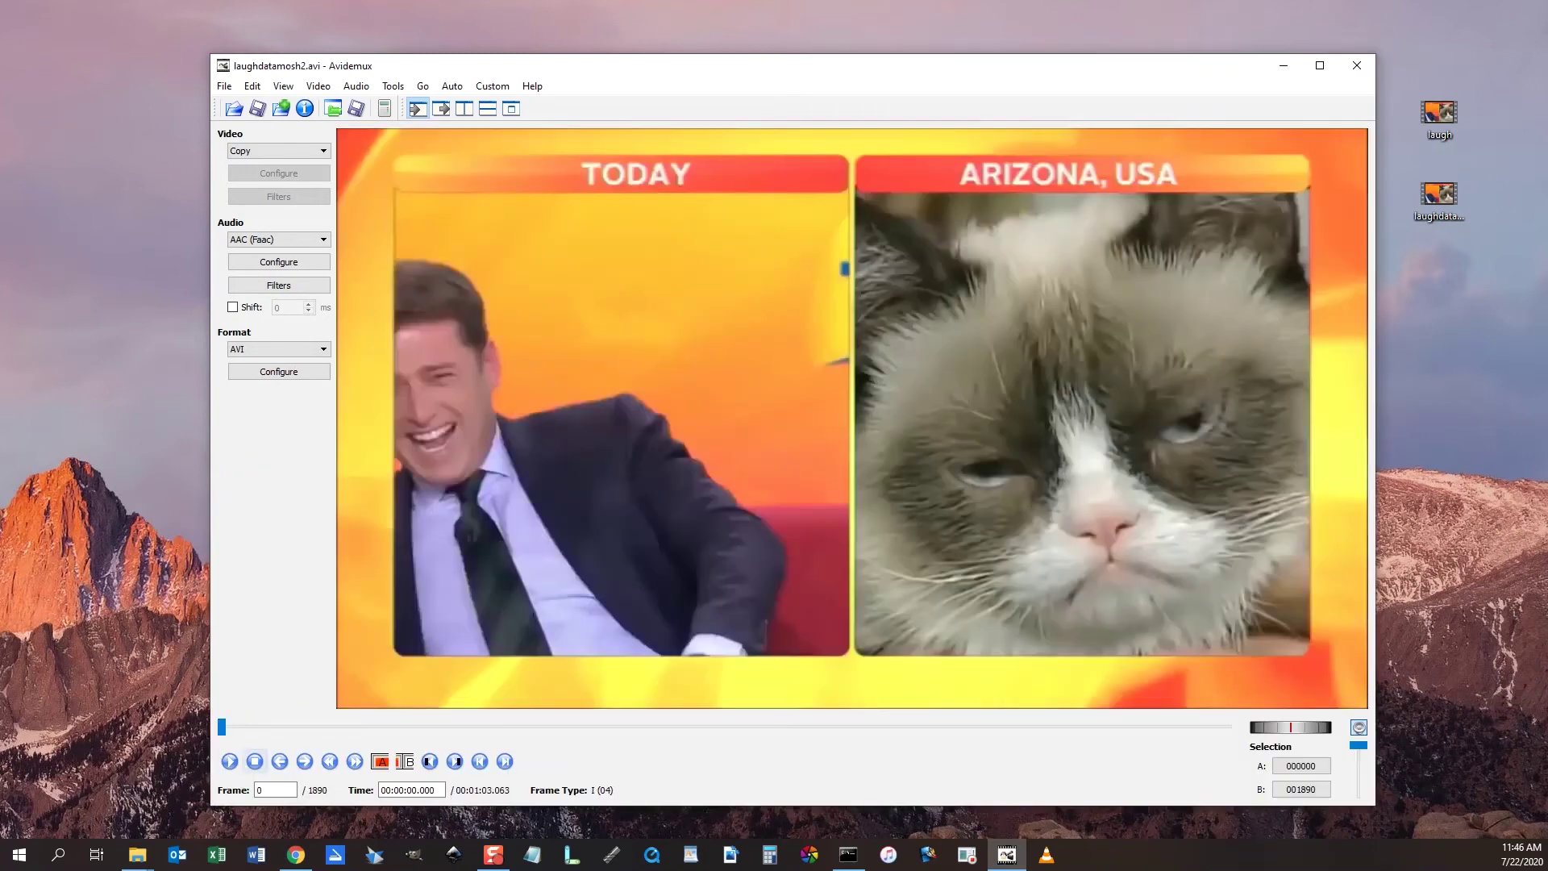
left_click(230, 761)
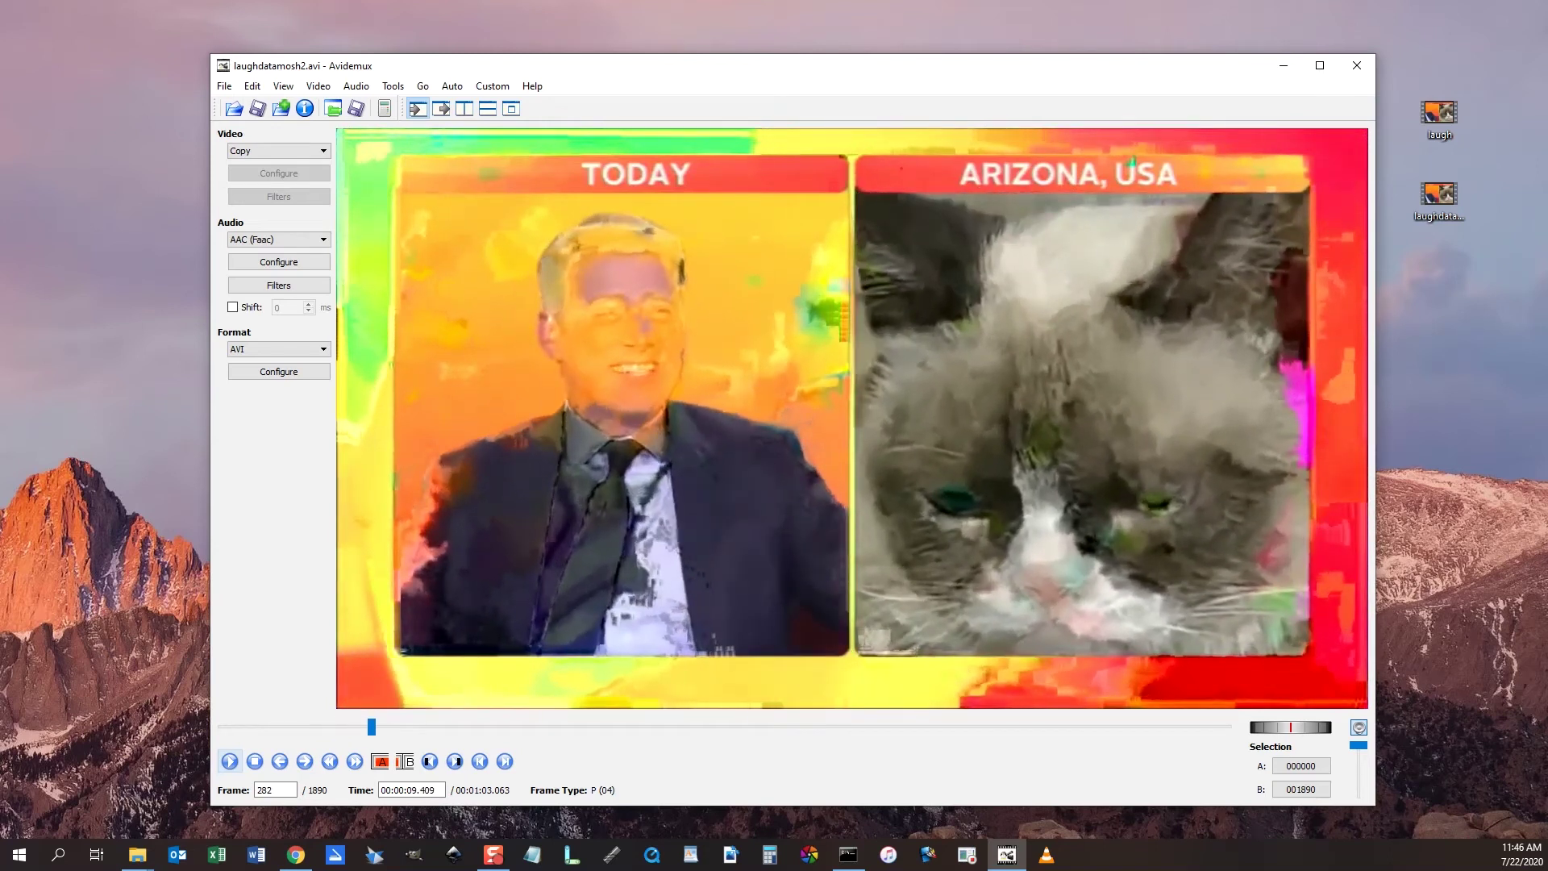
key("space")
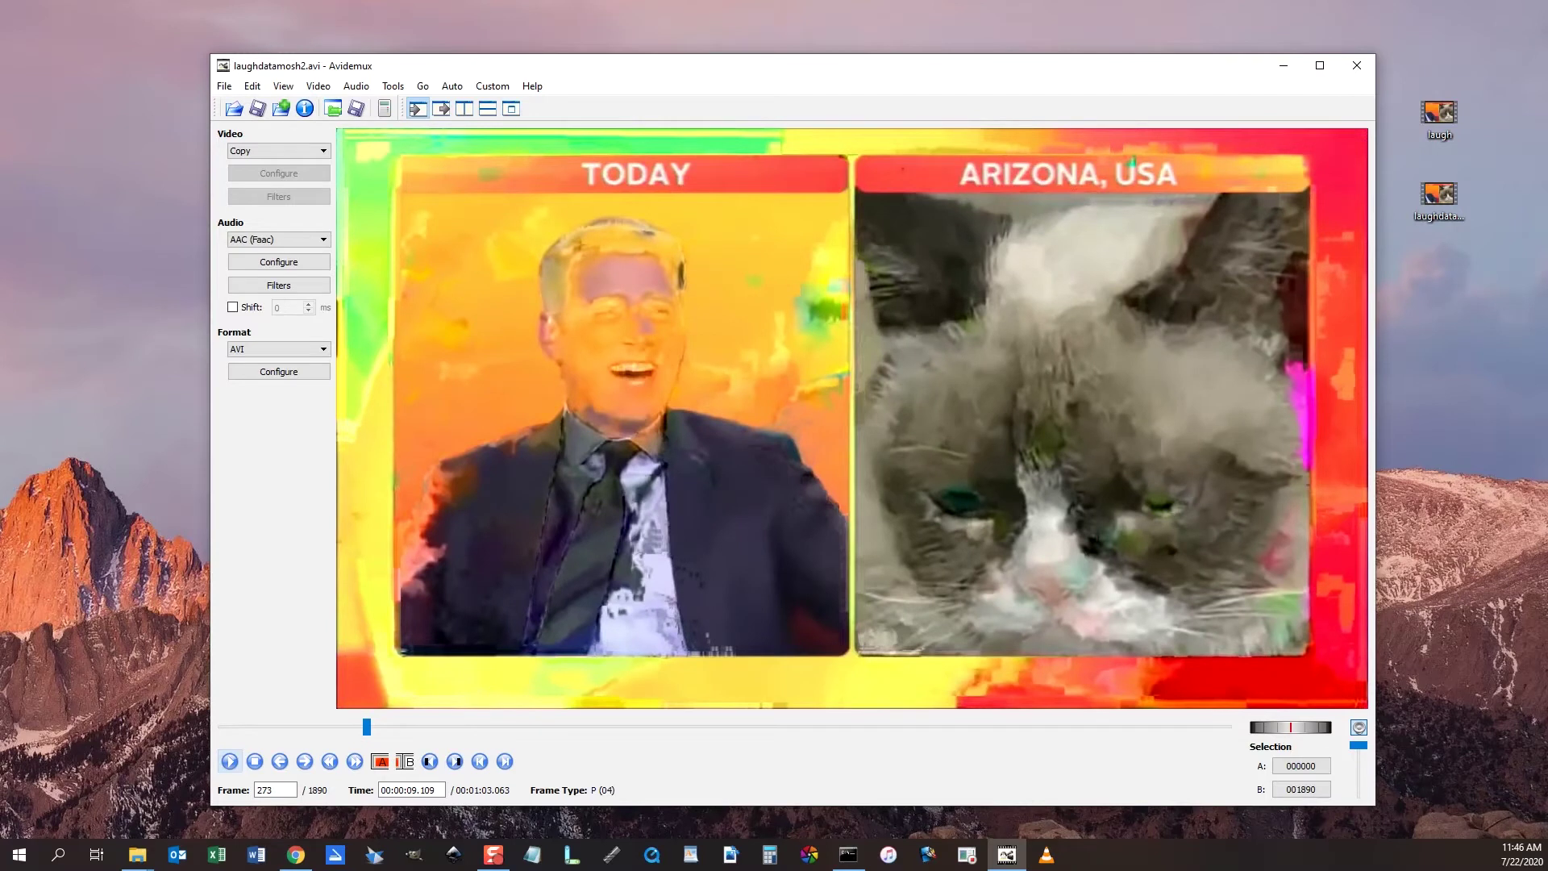
Step: Step back and forth between frames 263 and 273 to examine the man's hand and head movement
key("Left")
key("Left")
key("Left")
key("Left")
key("Left")
key("Left")
key("Left")
key("Left")
key("Left")
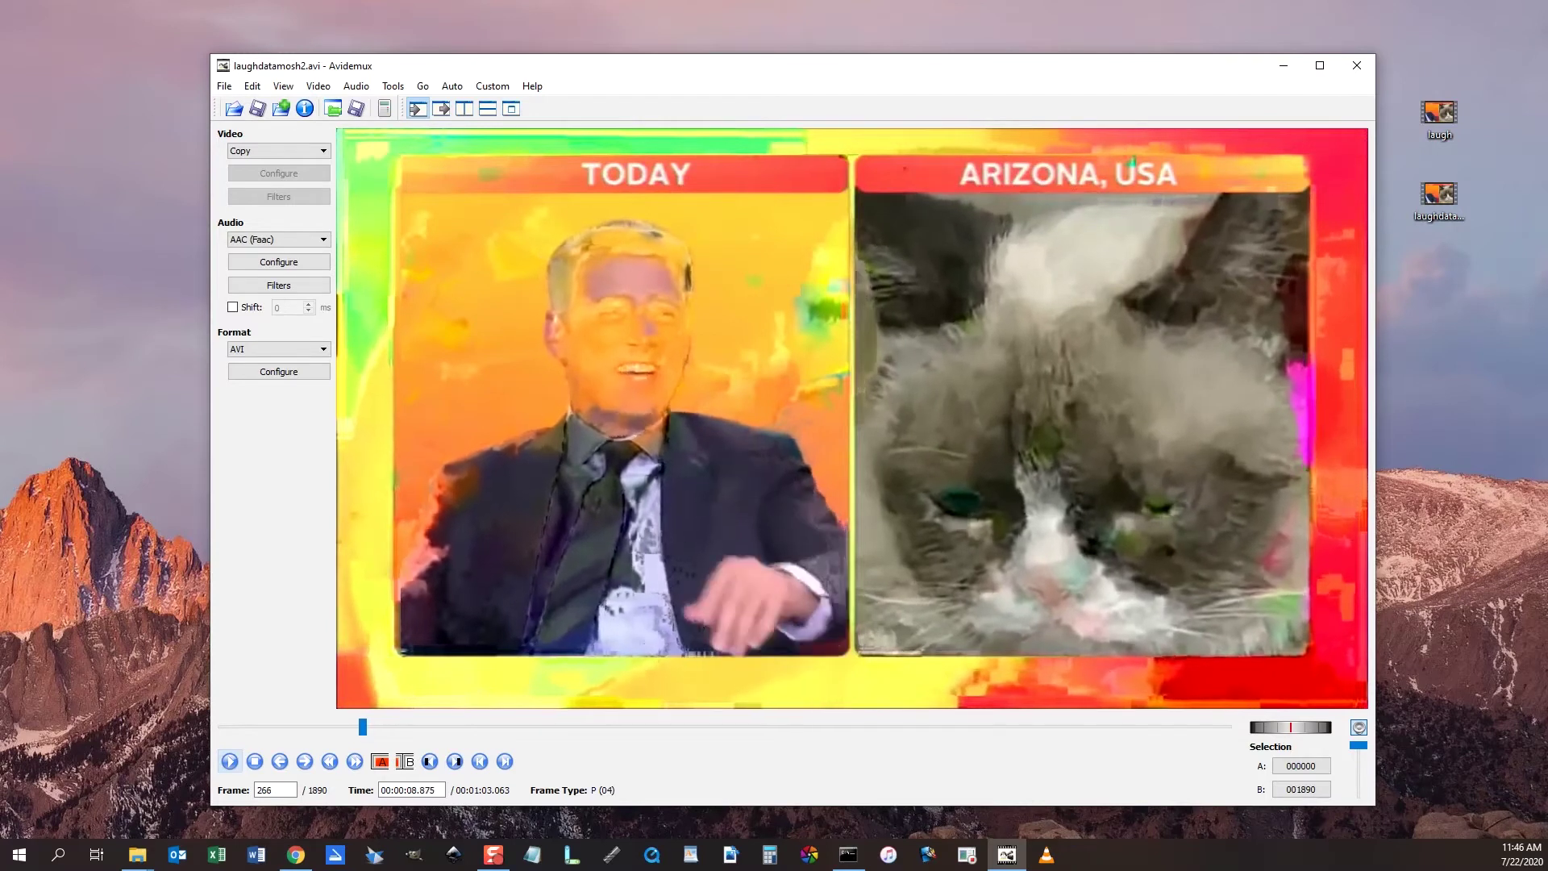
key("Left")
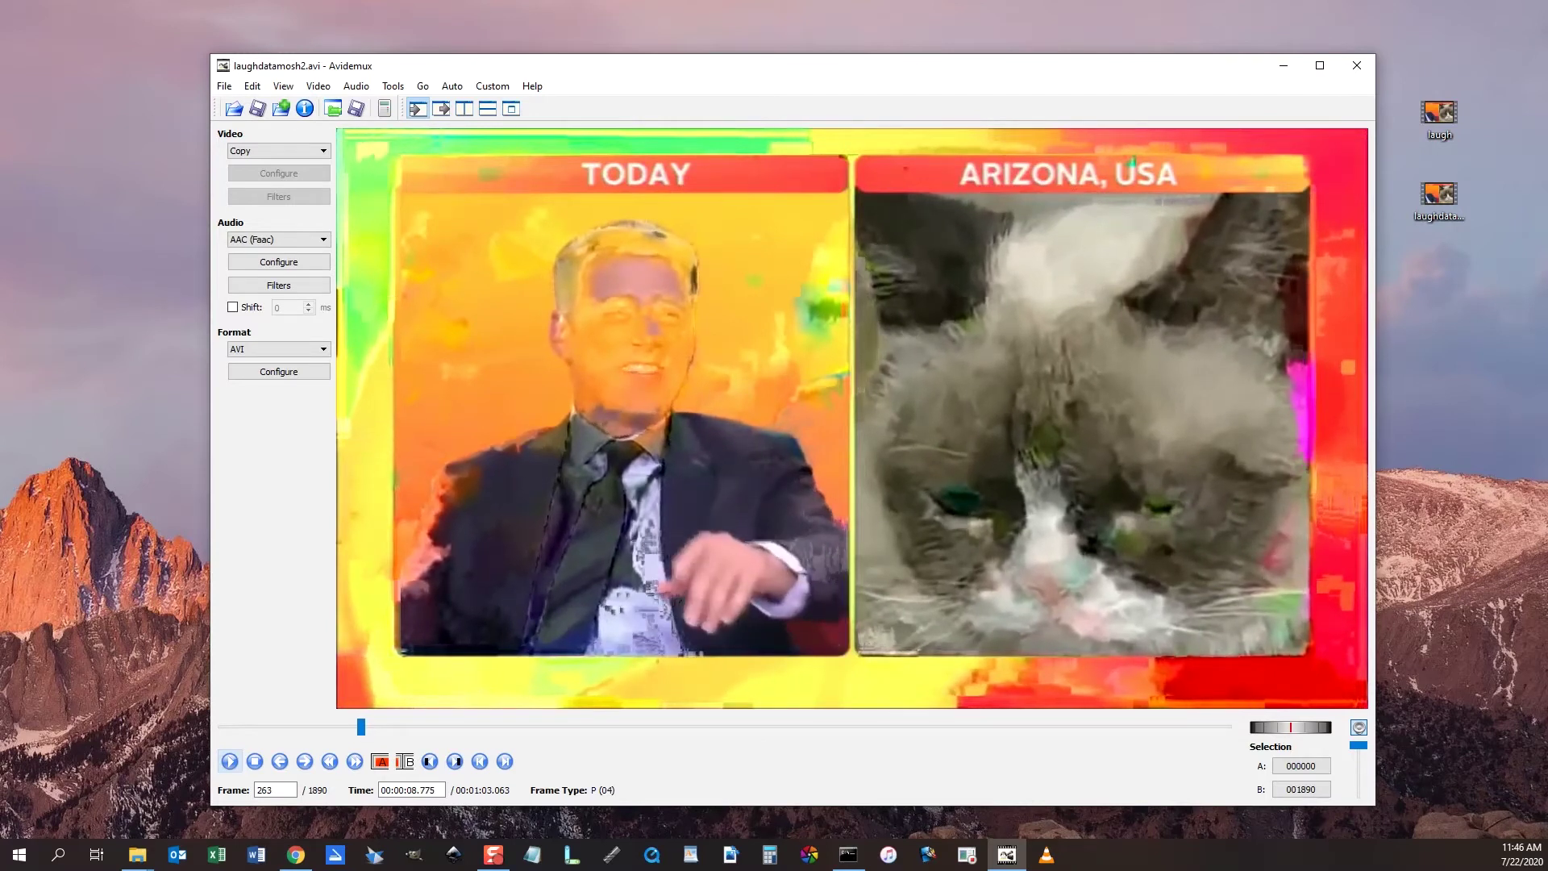
key("Right")
key("Right")
key("Right")
key("Right")
key("Right")
key("Right")
key("Right")
key("Right")
key("Right")
key("Right")
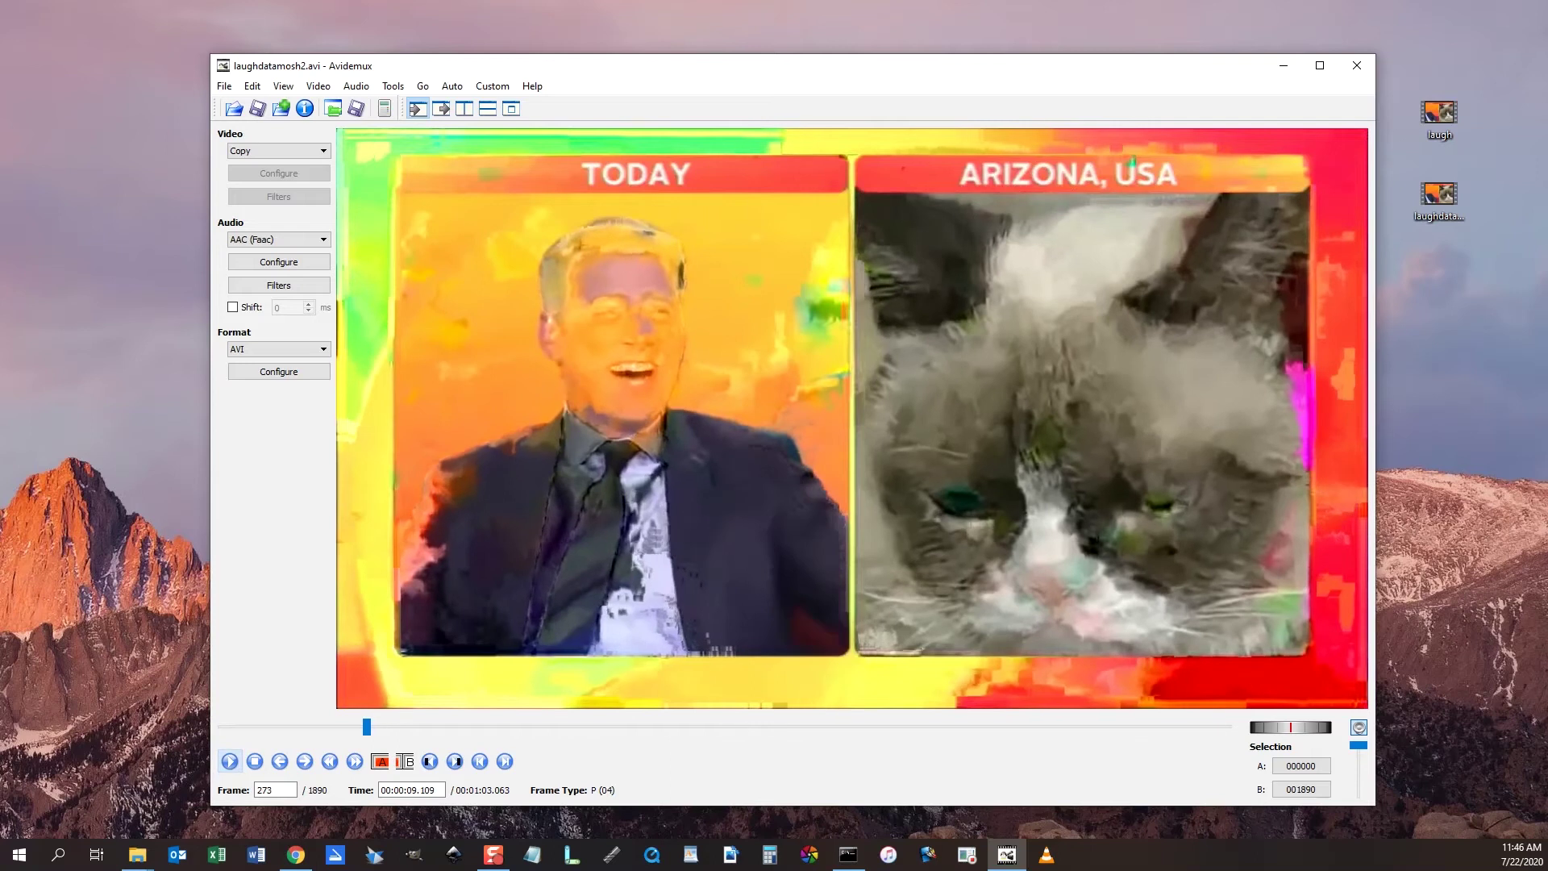
Step: Set marker B at frame 273 and marker A at frame 260, and paste copies of that selection repeatedly at frame 260
left_click(405, 761)
left_click(329, 761)
key("Left")
key("Left")
key("Left")
key("Left")
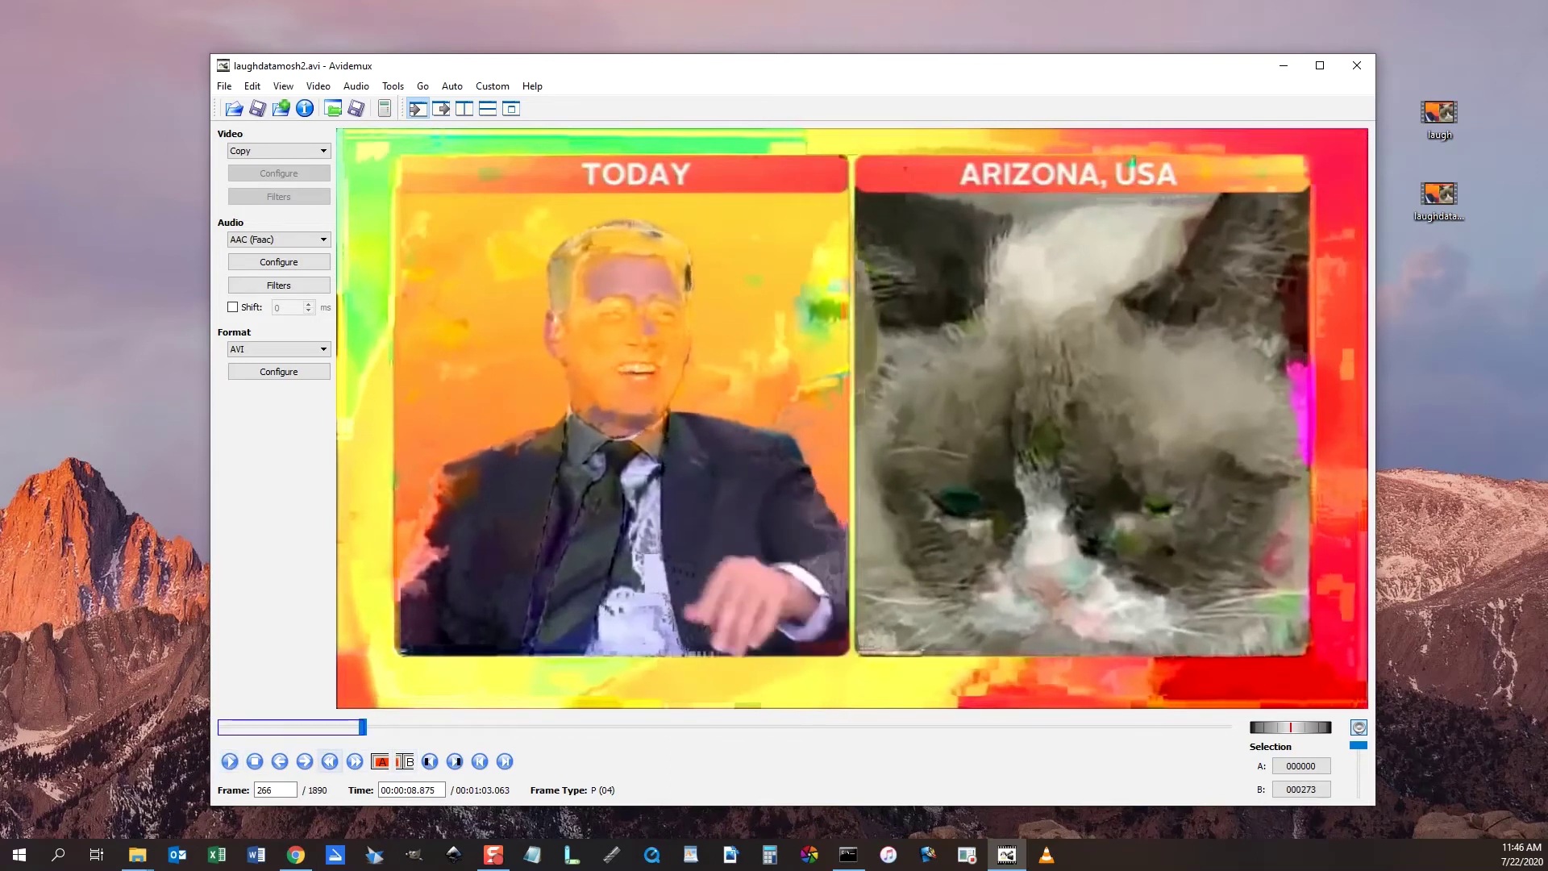
key("Left")
key("Left")
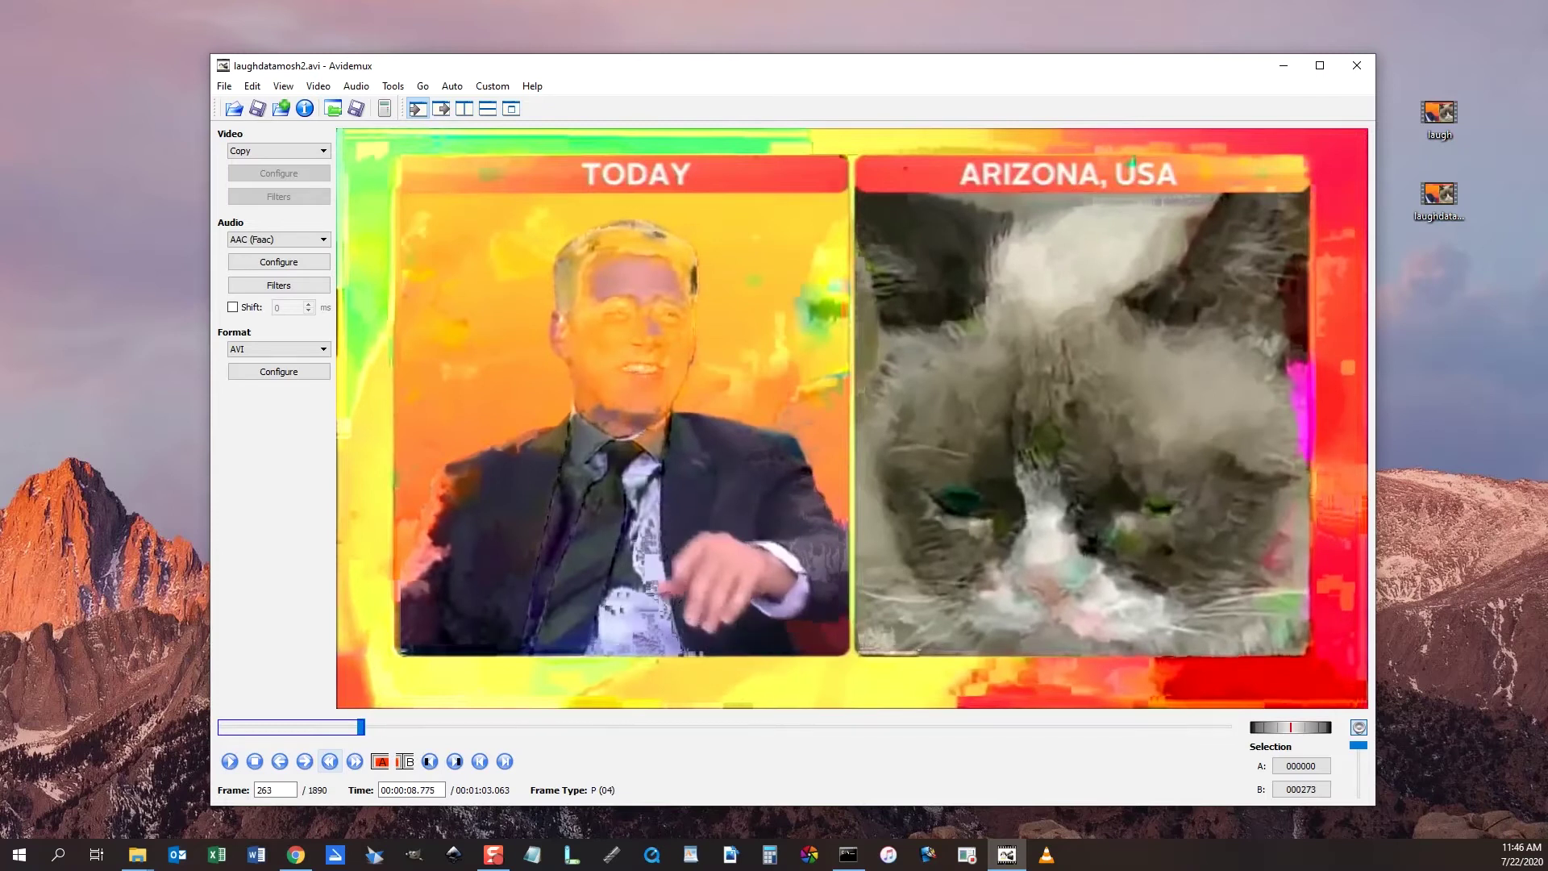
key("Left")
key("Left")
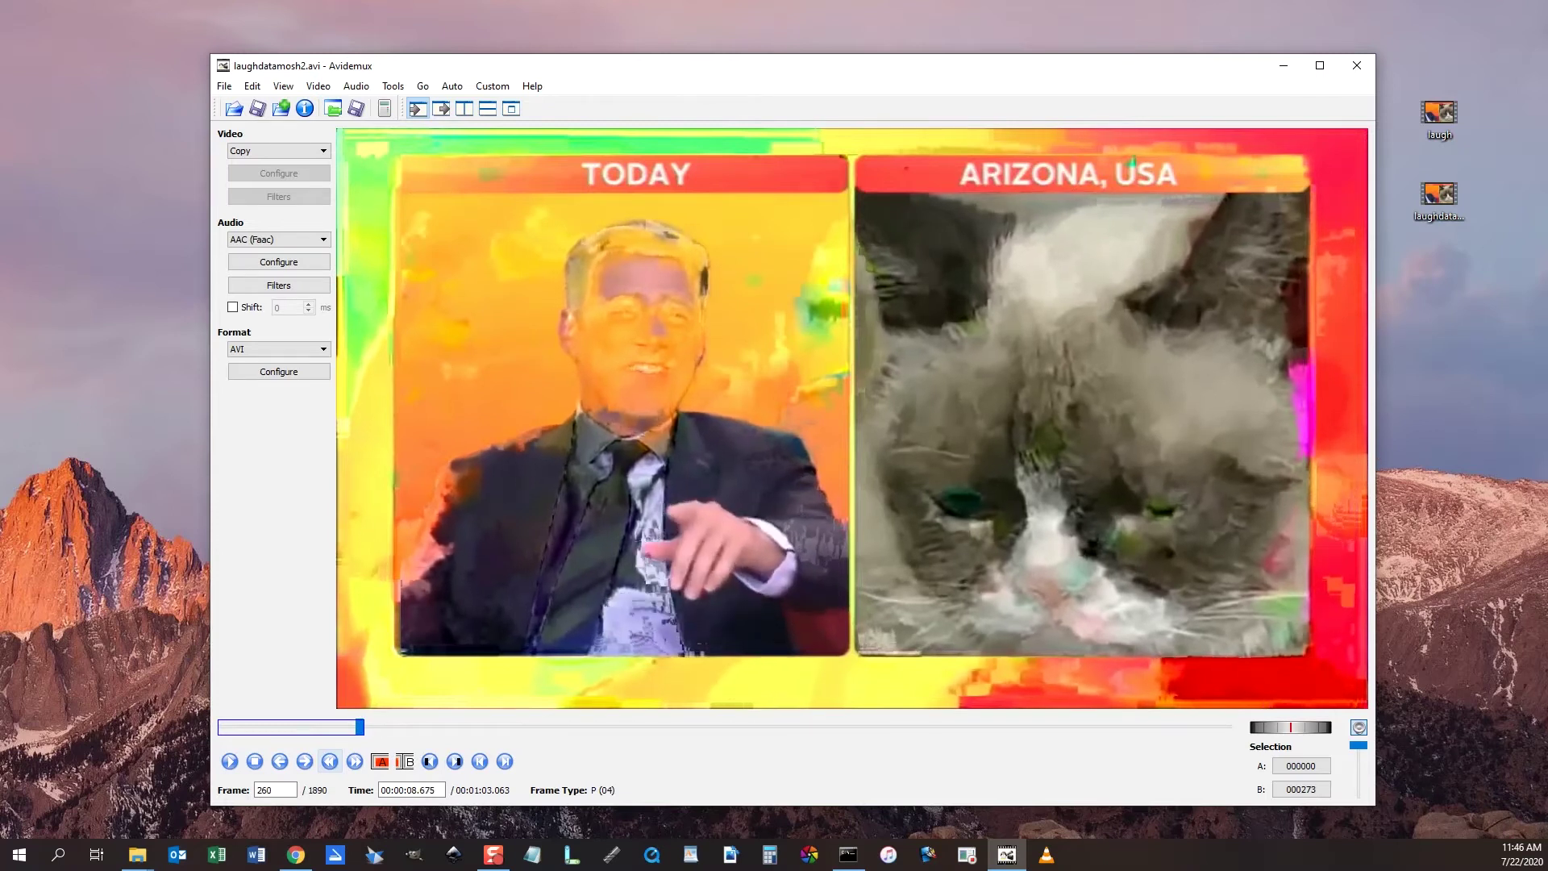
left_click(381, 761)
key("ctrl+v")
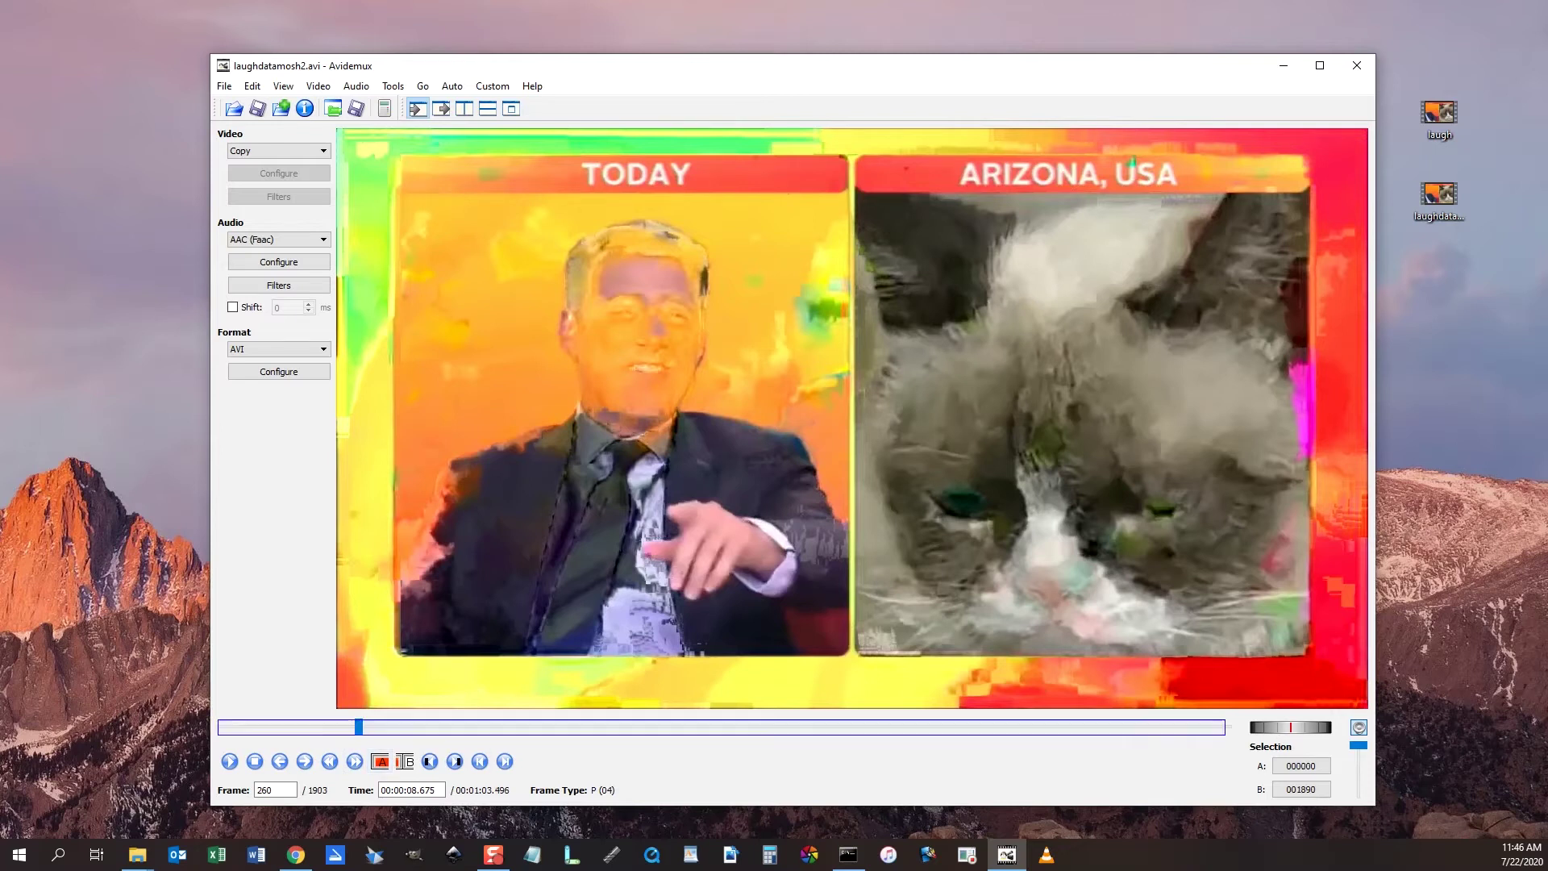
key("ctrl+v")
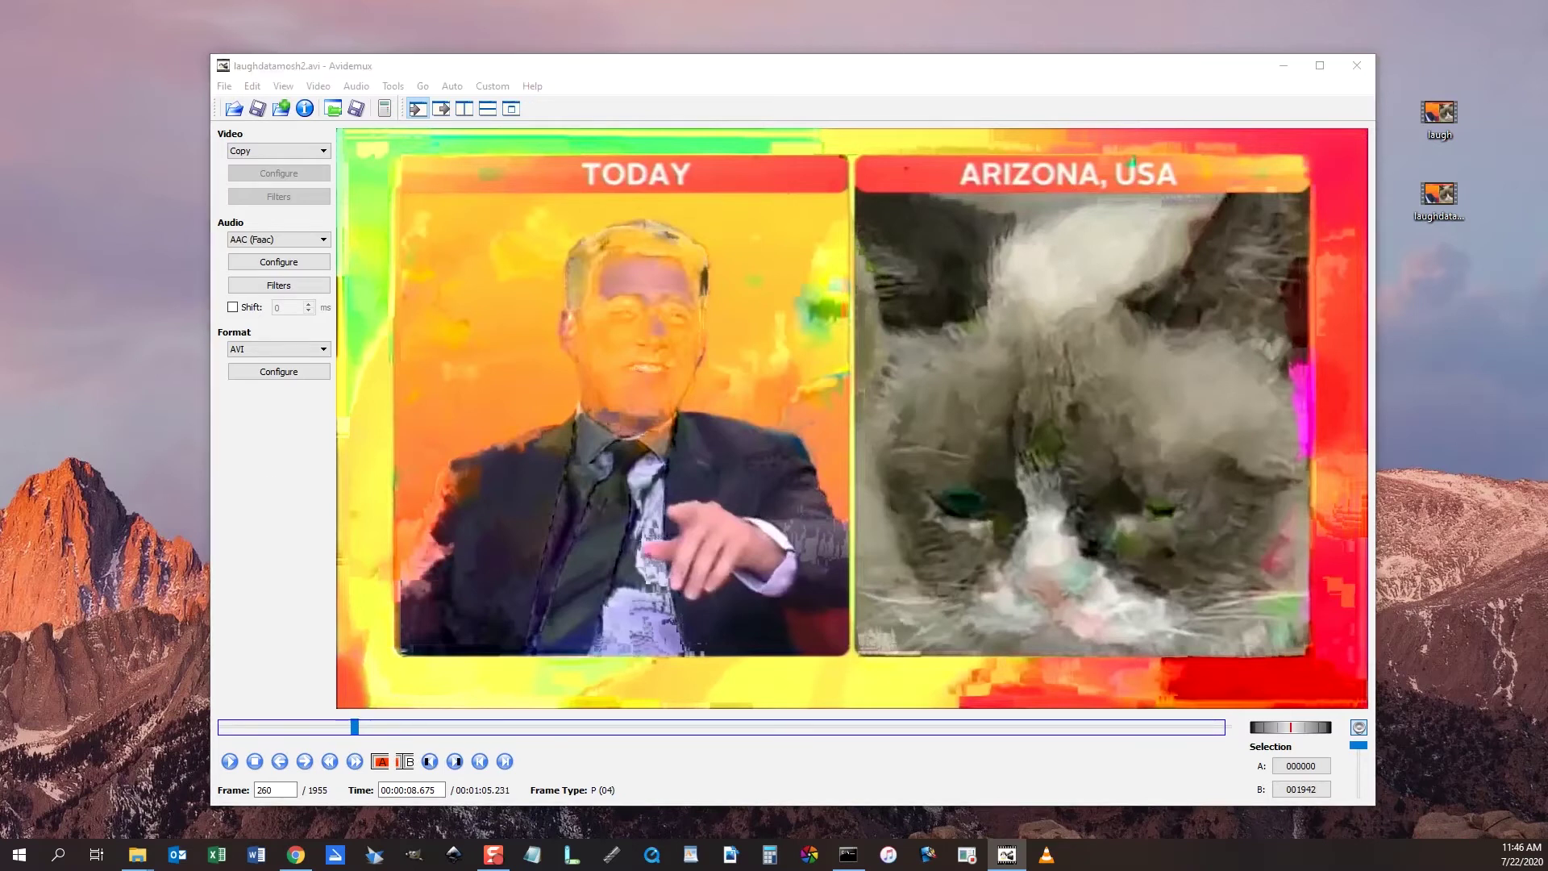
Step: Save the edited video to the Desktop as laughdatamosh3.avi, declining smart copy
key("ctrl+s")
type("laughdatam")
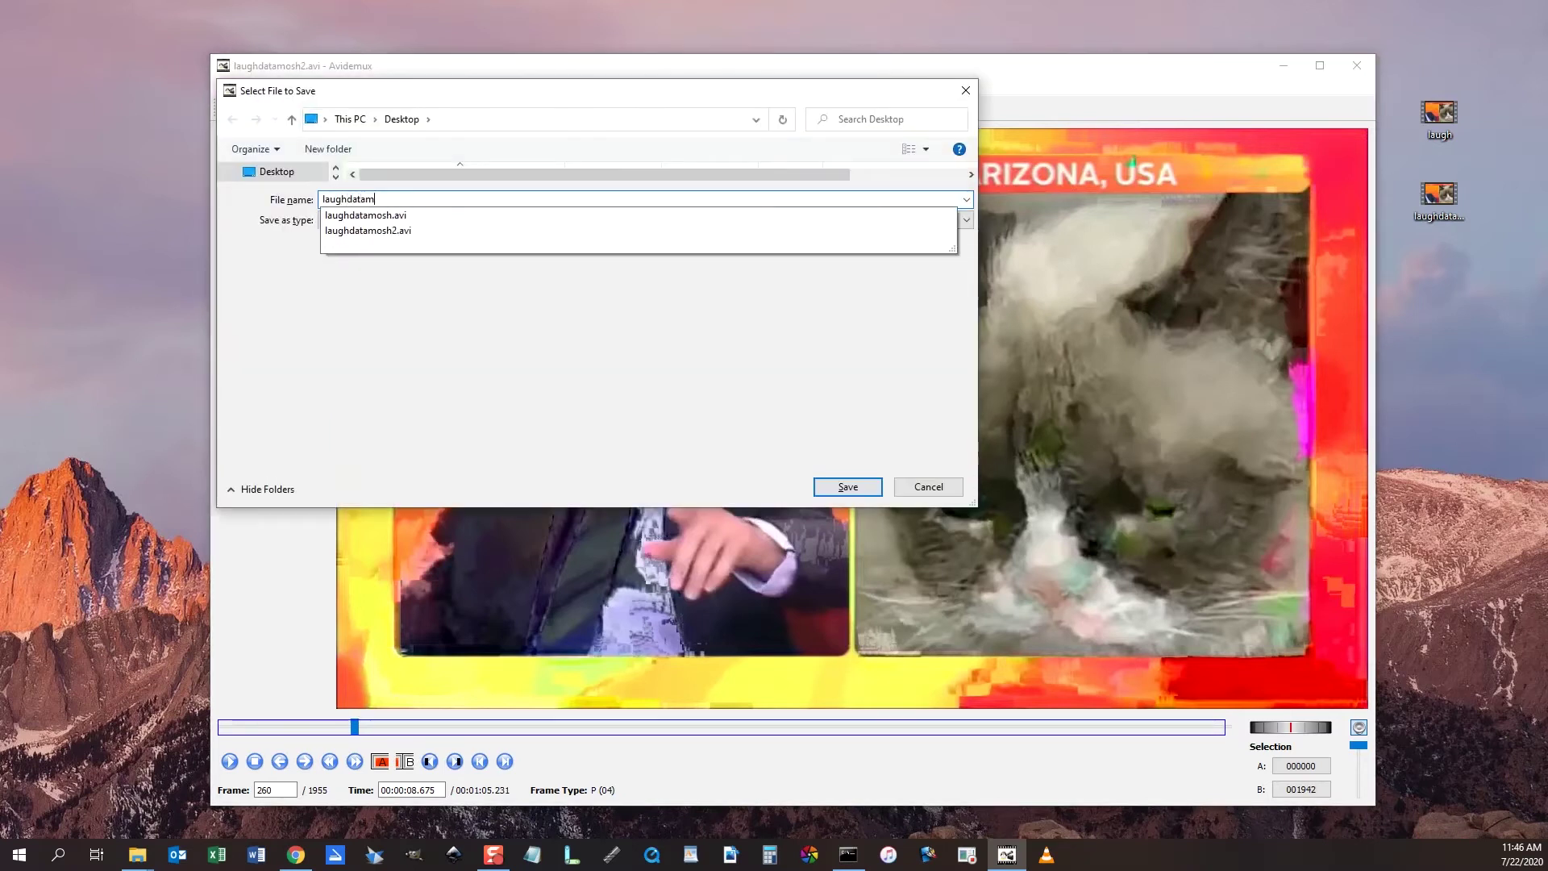
type("osh3.avi")
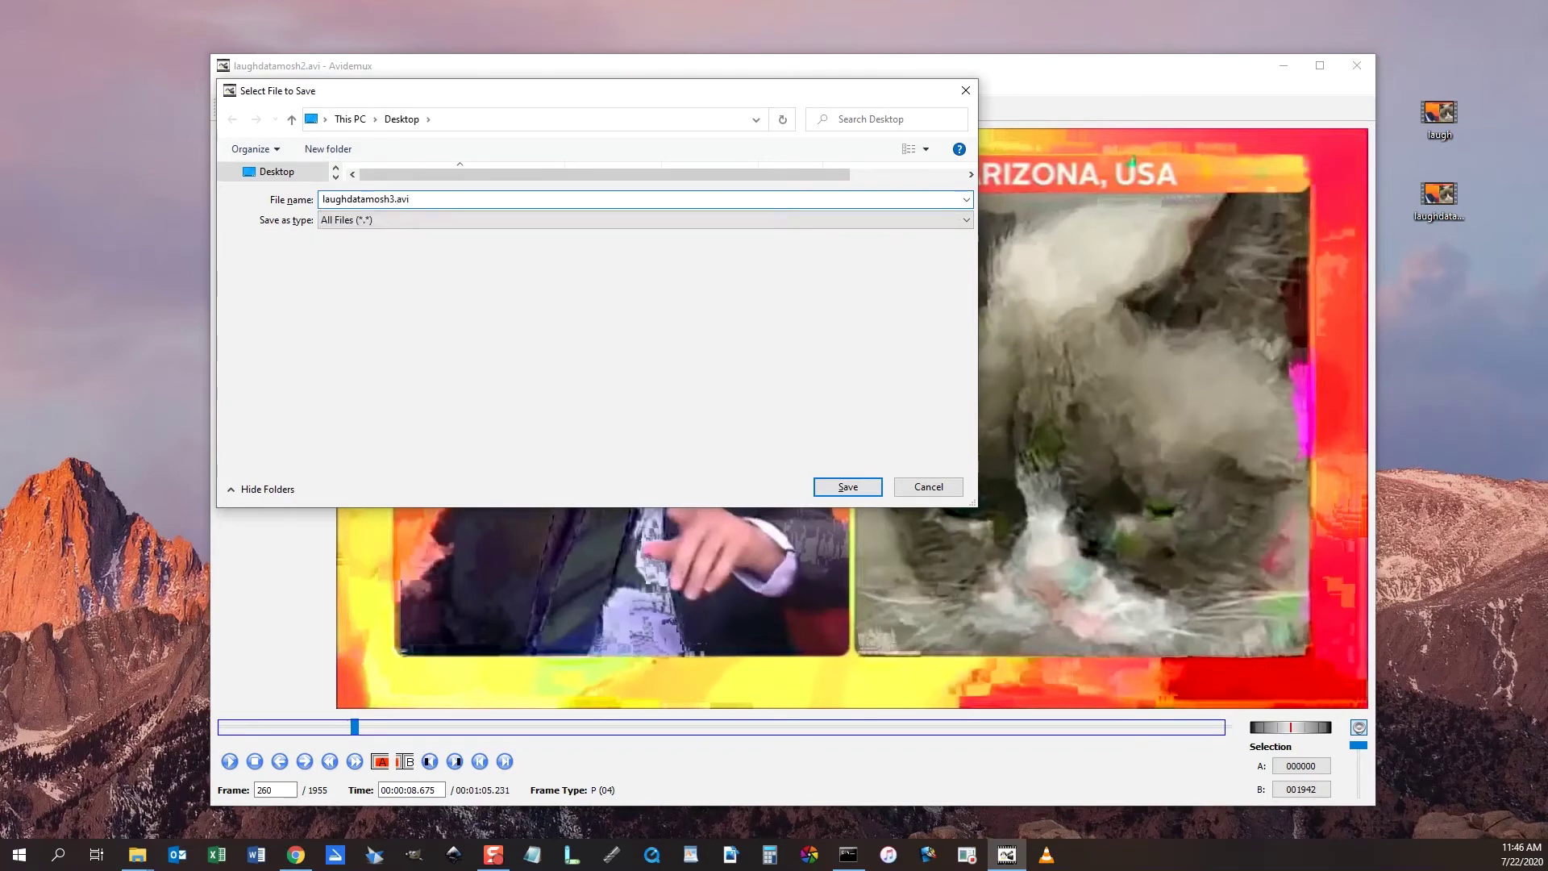
key("Return")
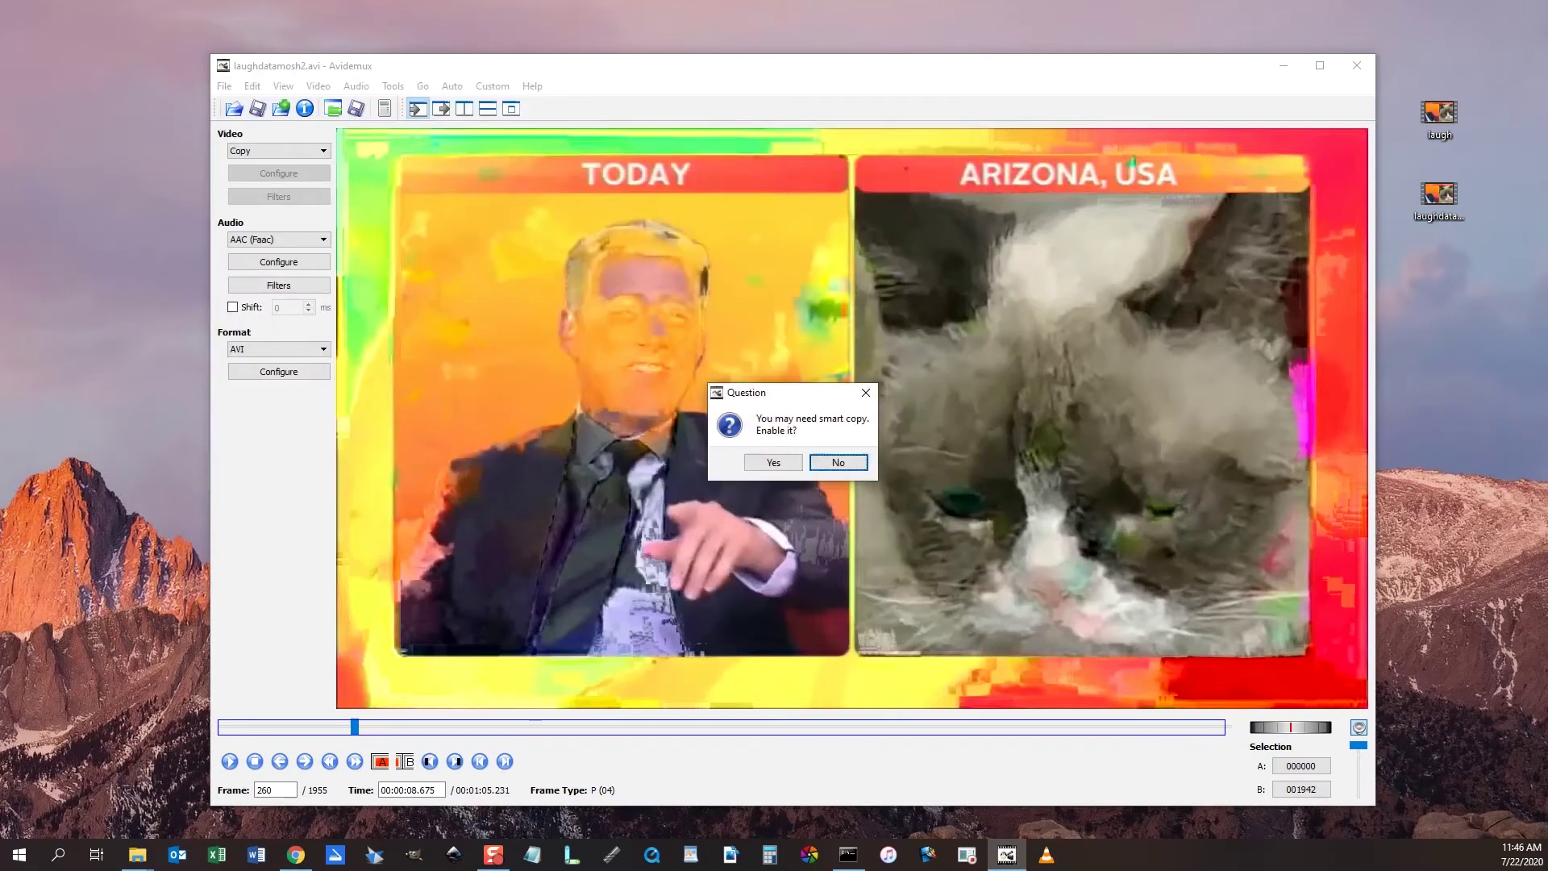
key("Return")
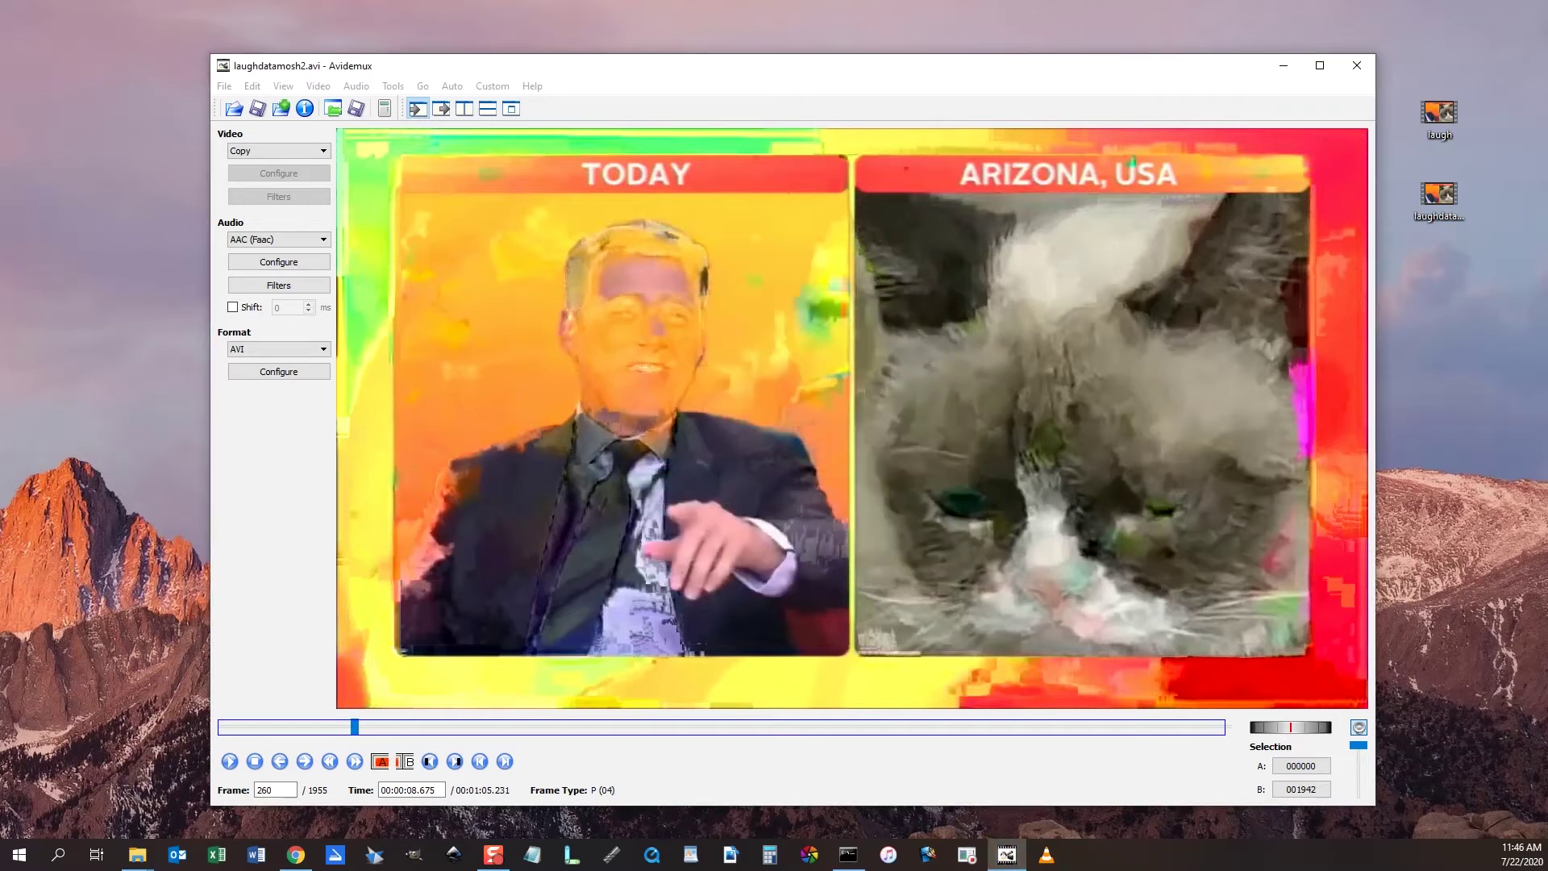
key("Return")
Step: Play laughdatamosh3 from the desktop in the media player, close the player, and open laughdatamosh3.avi in Avidemux
left_click(1439, 278)
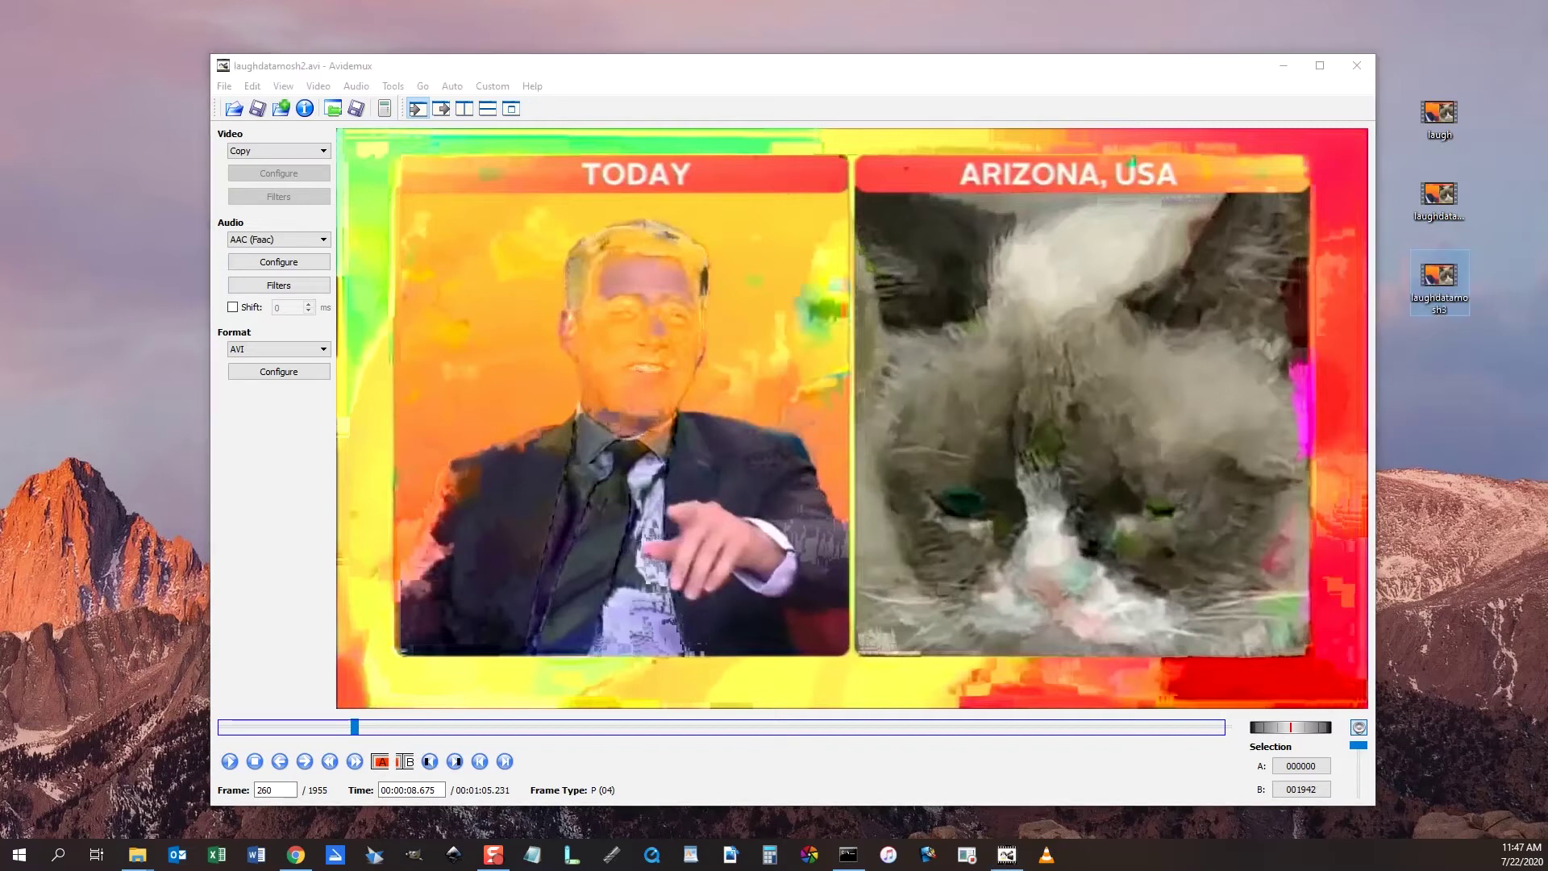
key("Return")
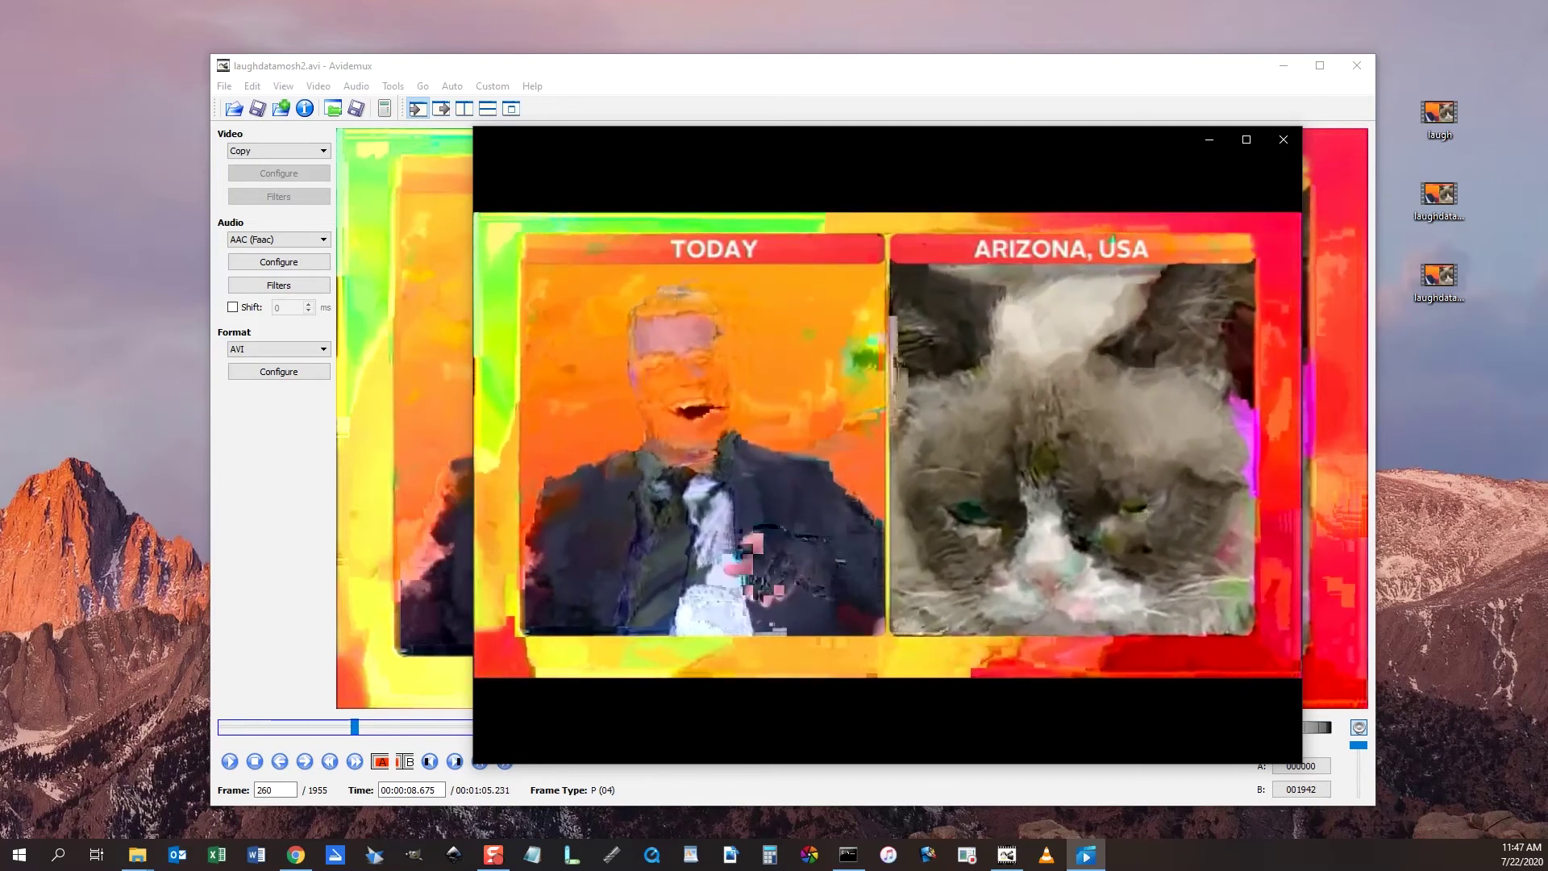
key("alt+F4")
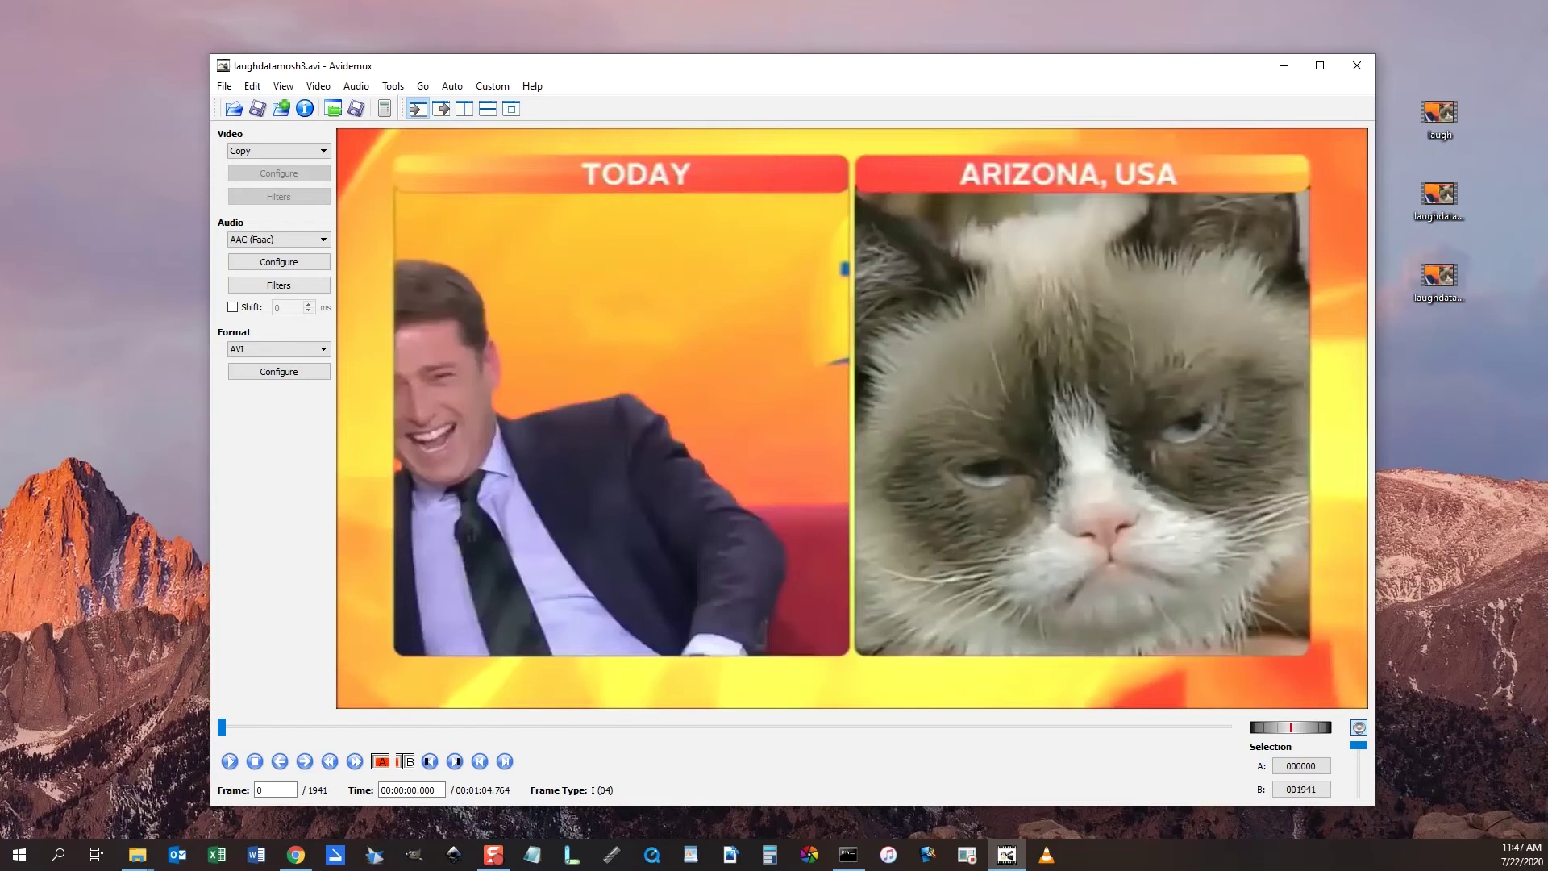
Step: Play the start of the clip and step back to frame 24 to examine the opening frames and their types
left_click(279, 151)
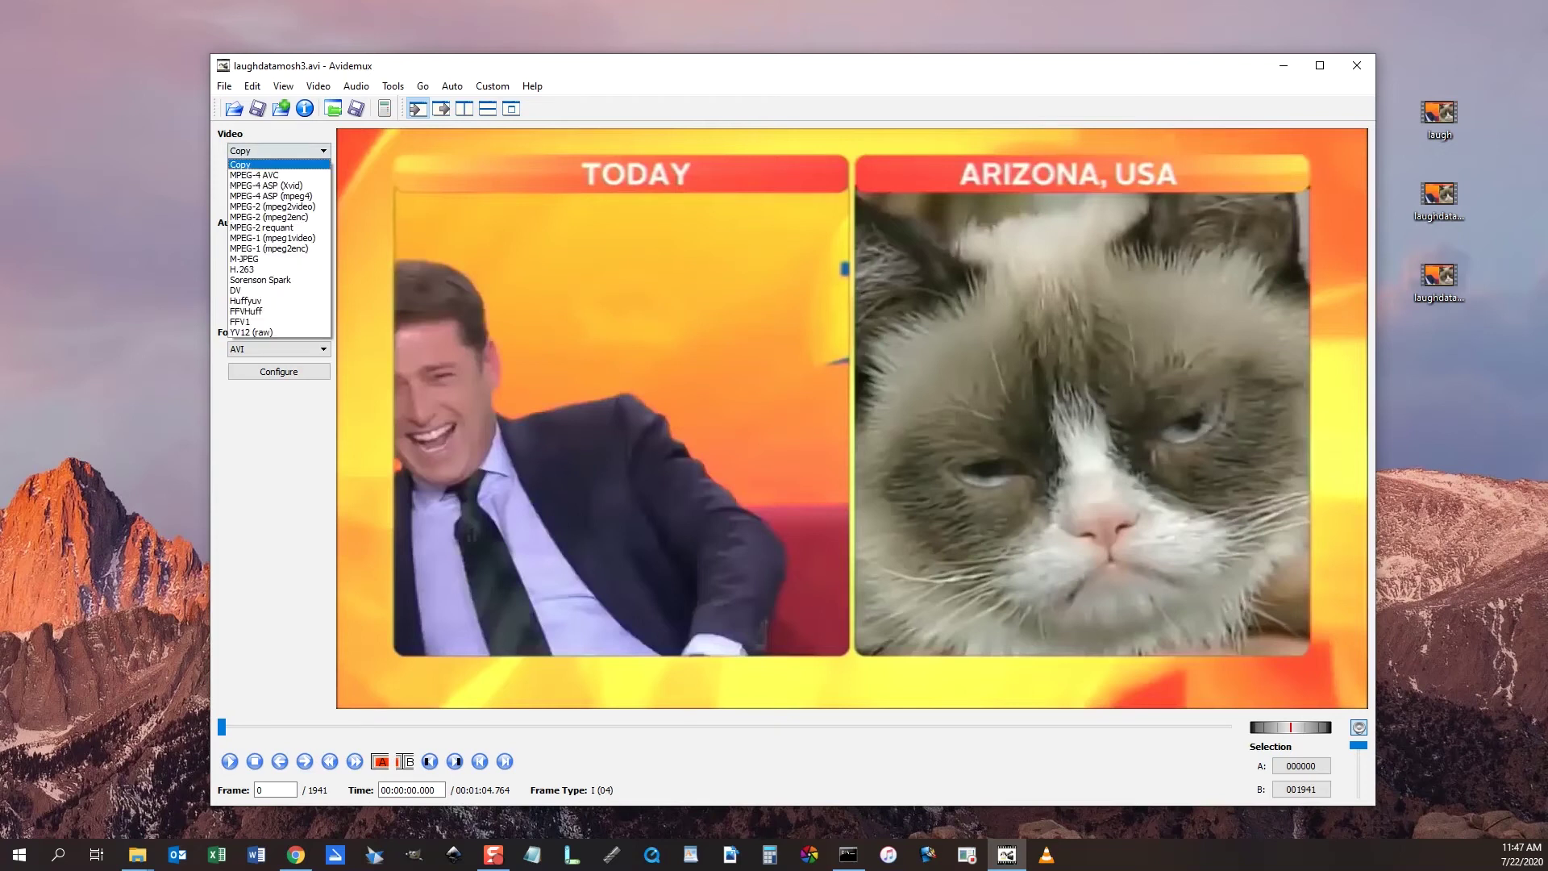
key("Escape")
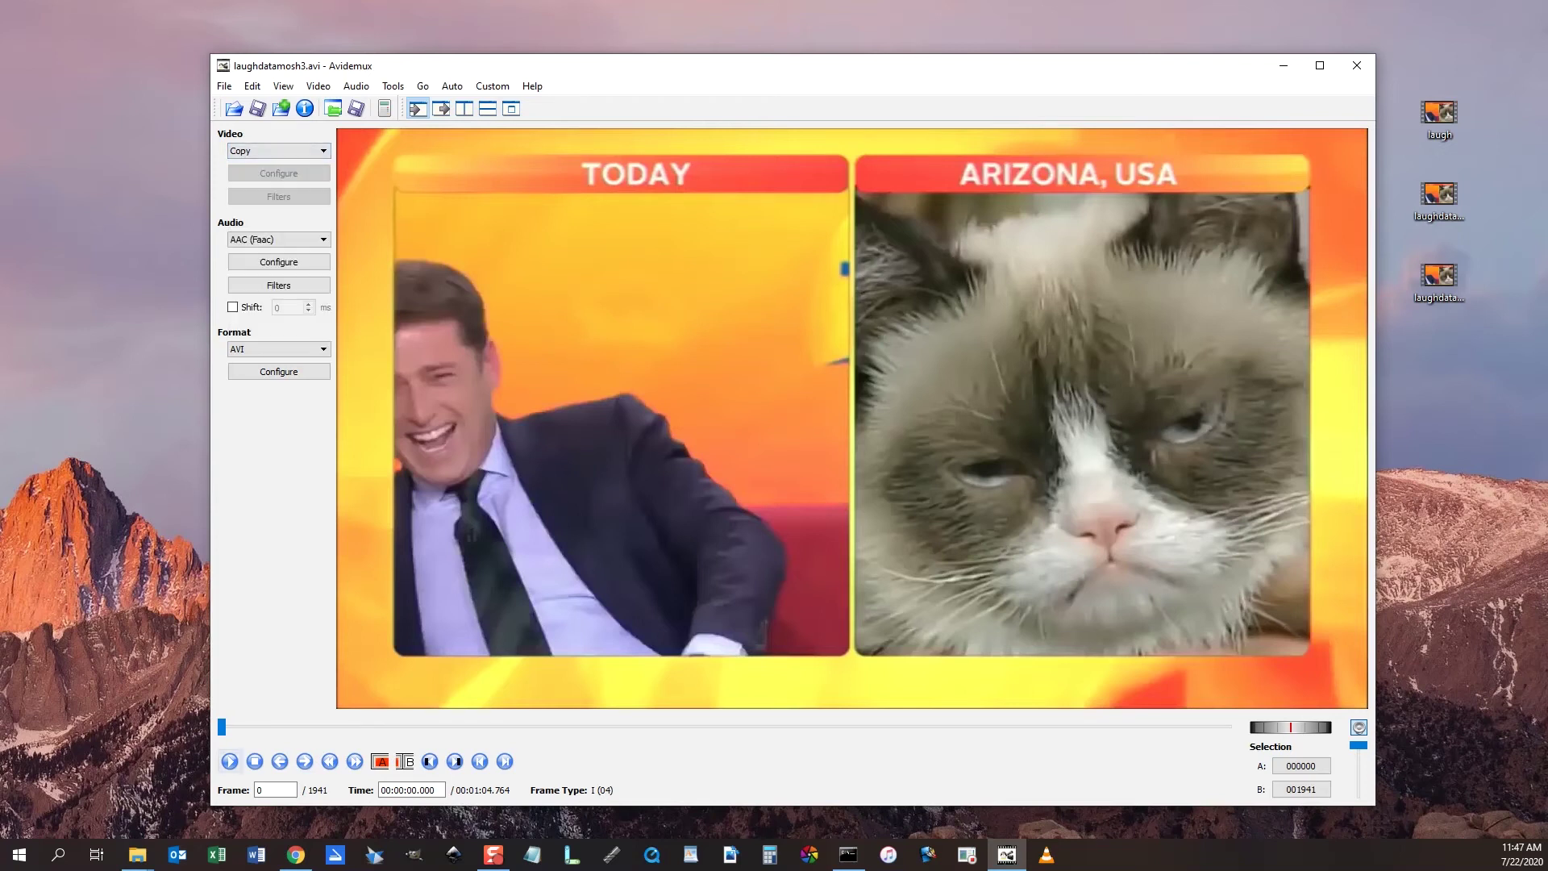
key("space")
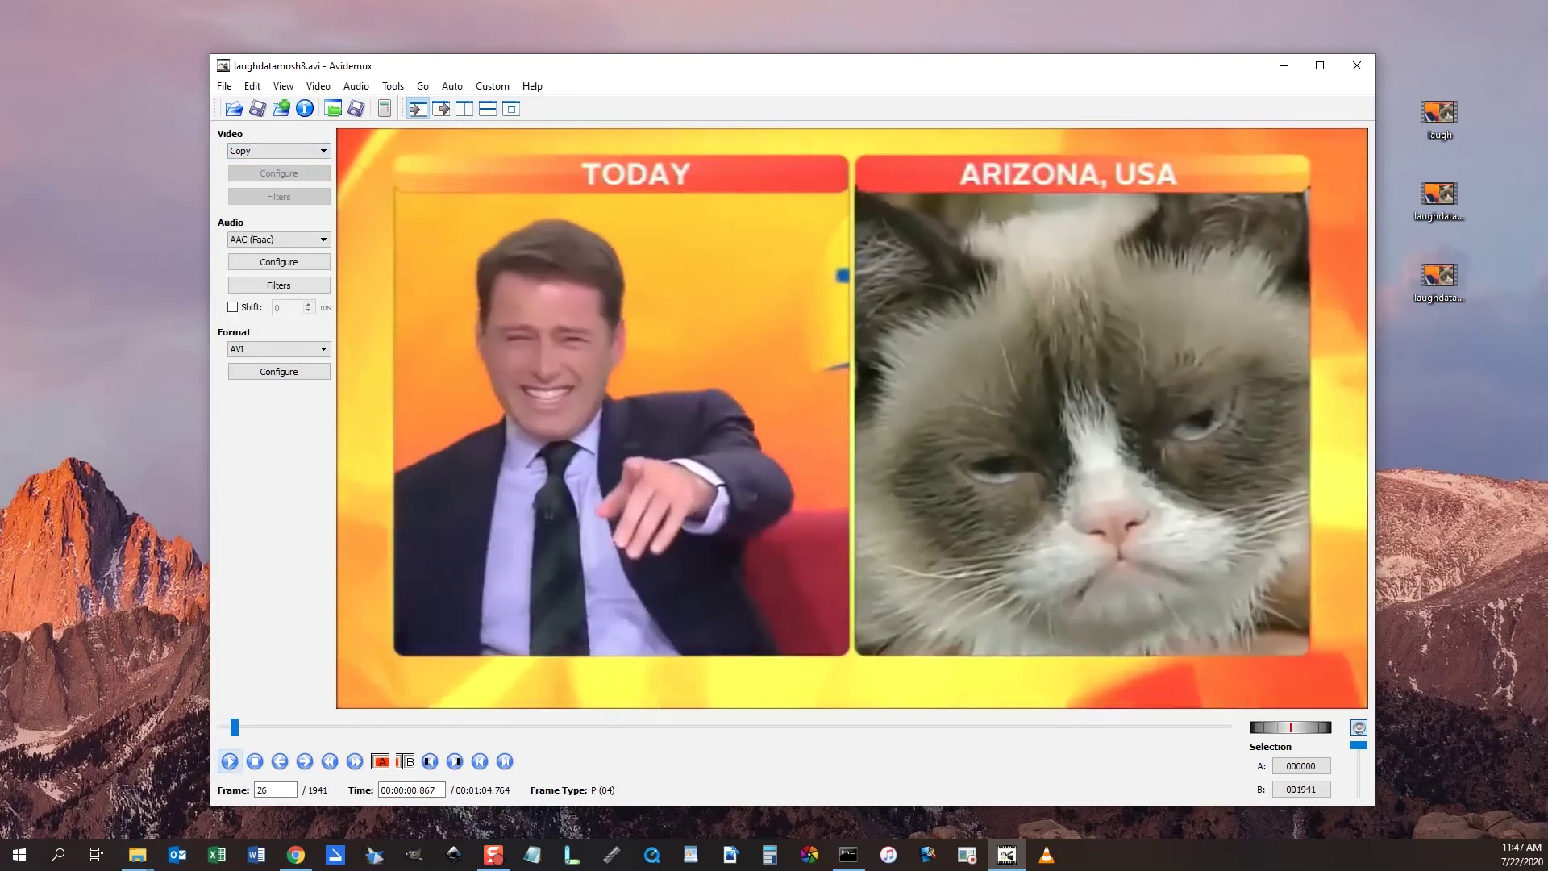
key("Left")
key("Left")
key("Left")
key("Left")
key("Left")
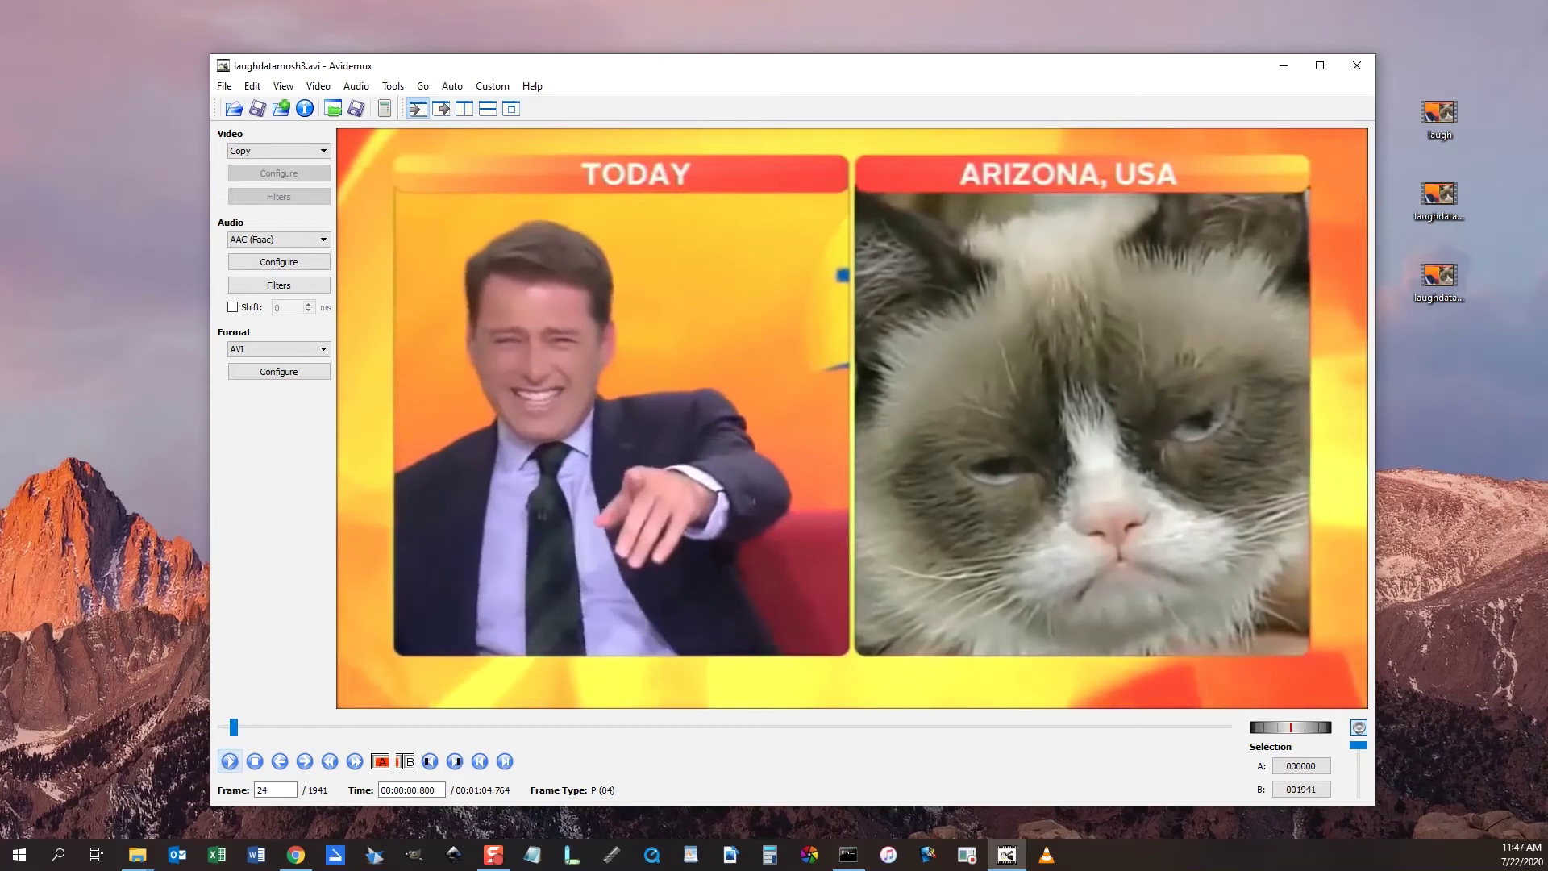
Step: Select only the I-frame at frame 0 by setting marker B at frame 1, and copy it
key("Home")
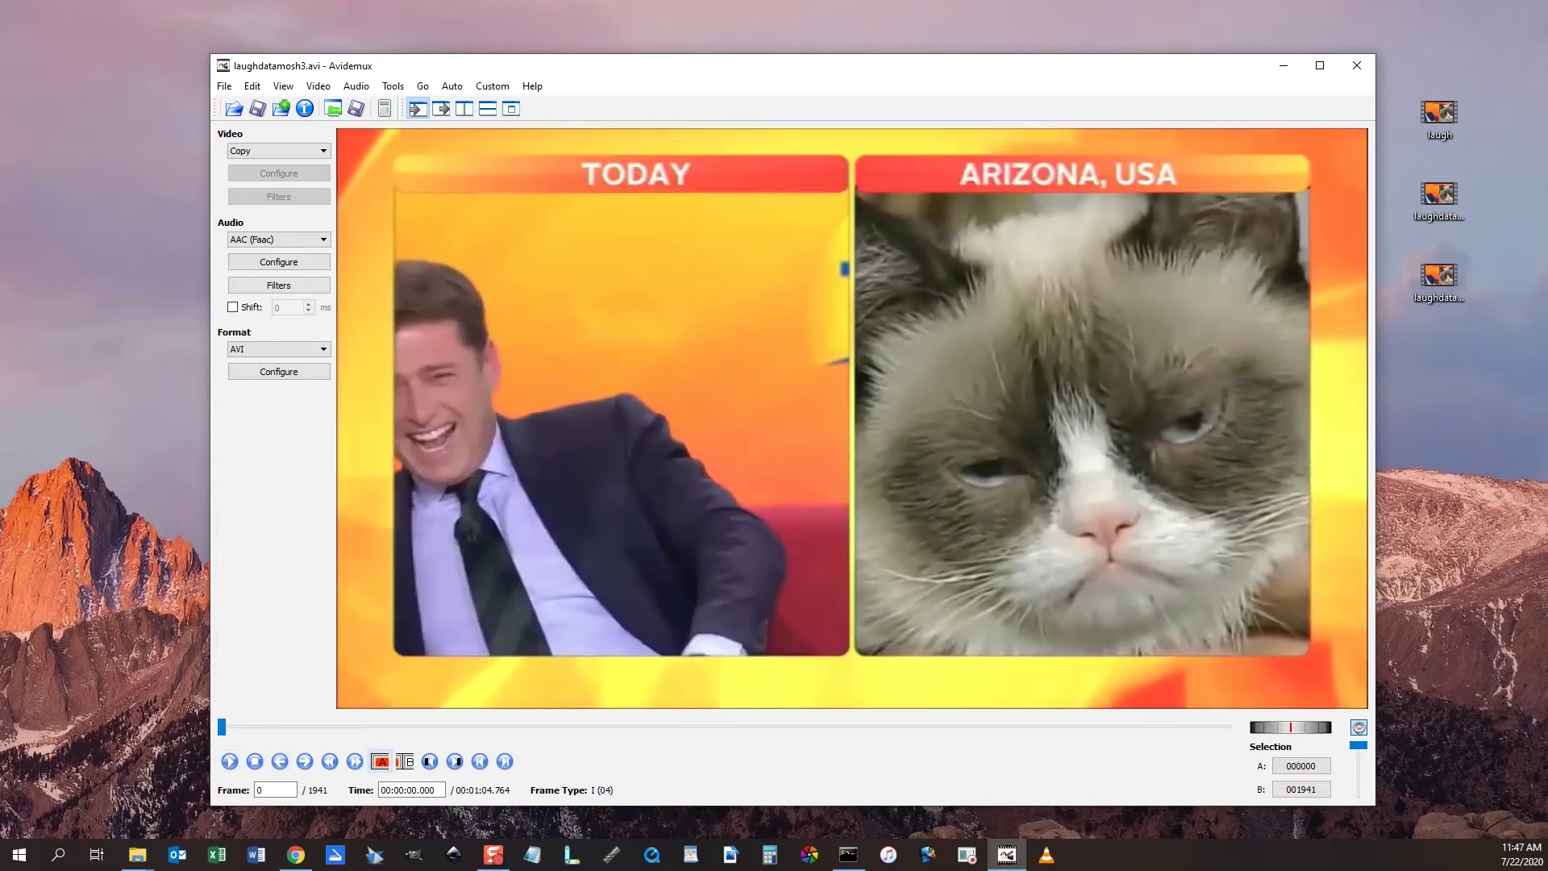
key("Right")
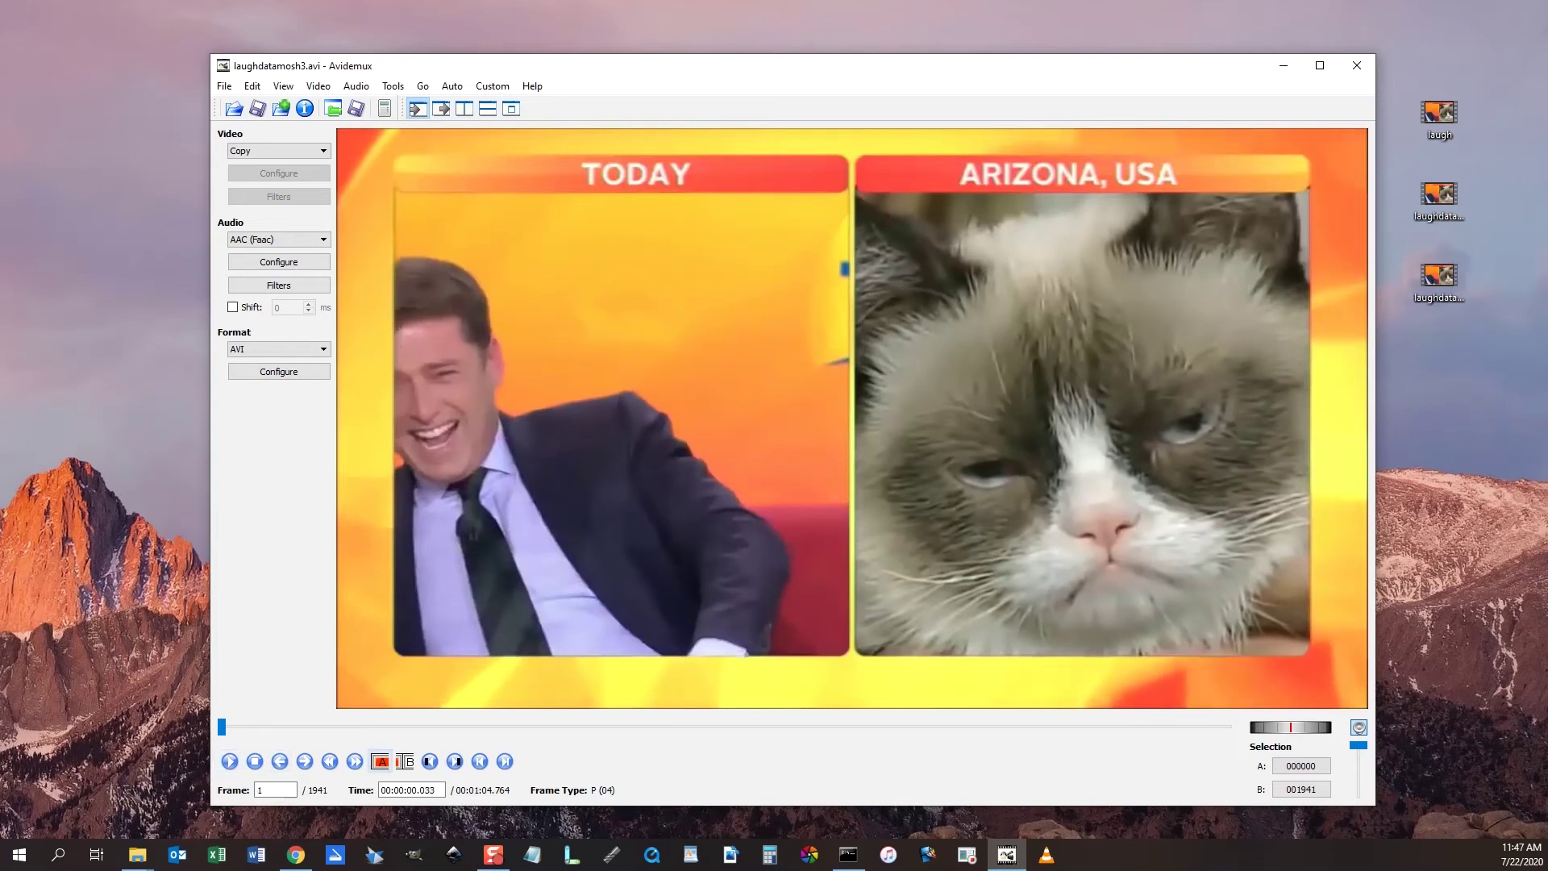
left_click(405, 761)
Step: Play through the clip and paste the copied I-frame at several points, including frames 75, 134 and 324
key("space")
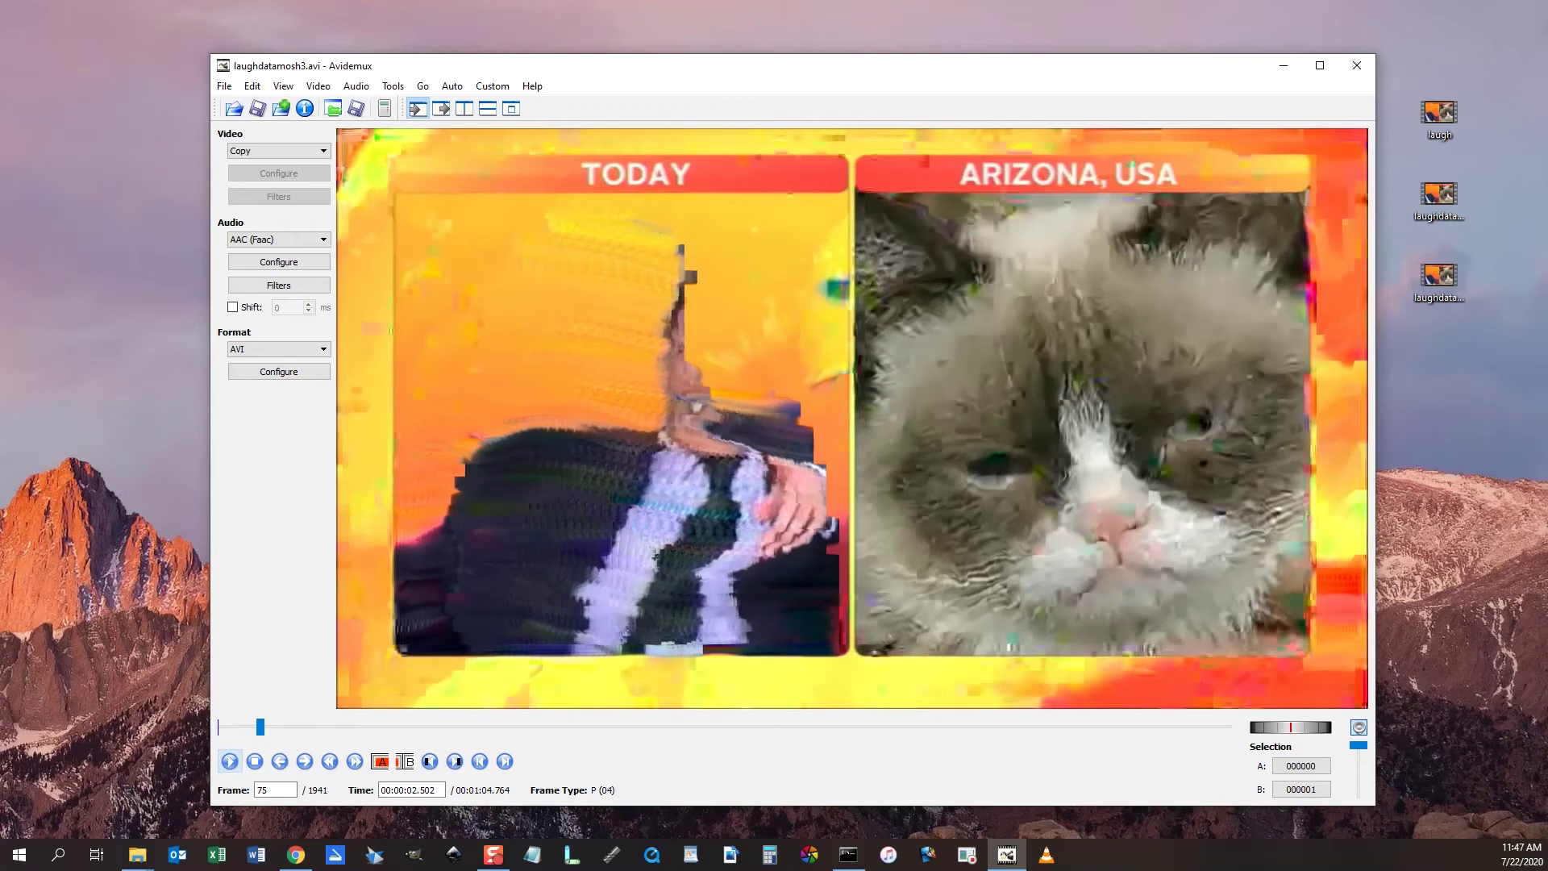
key("space")
key("ctrl+z")
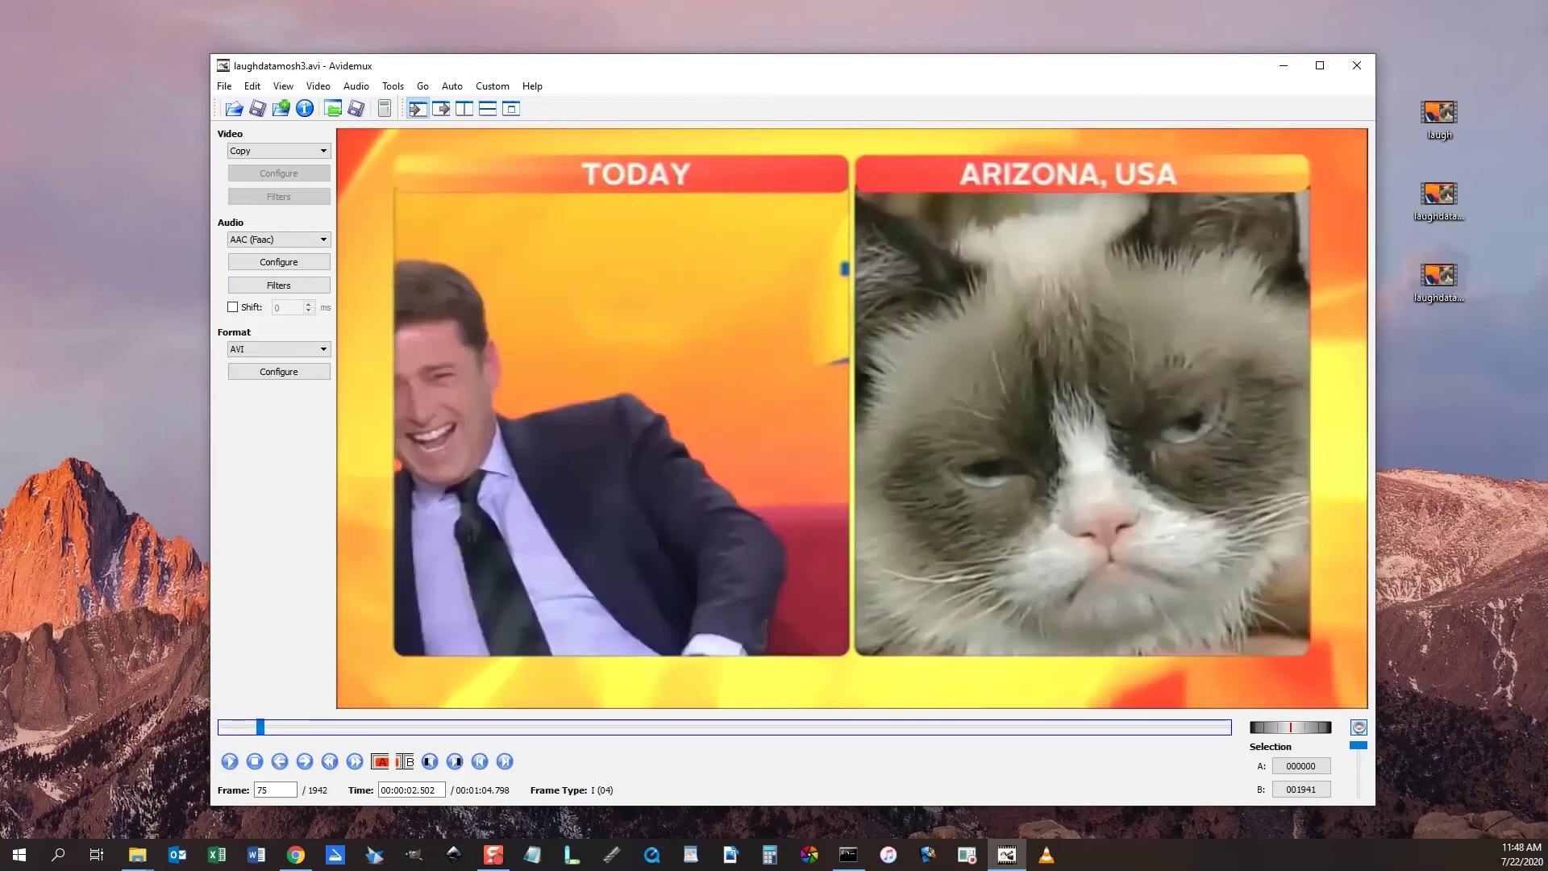
key("space")
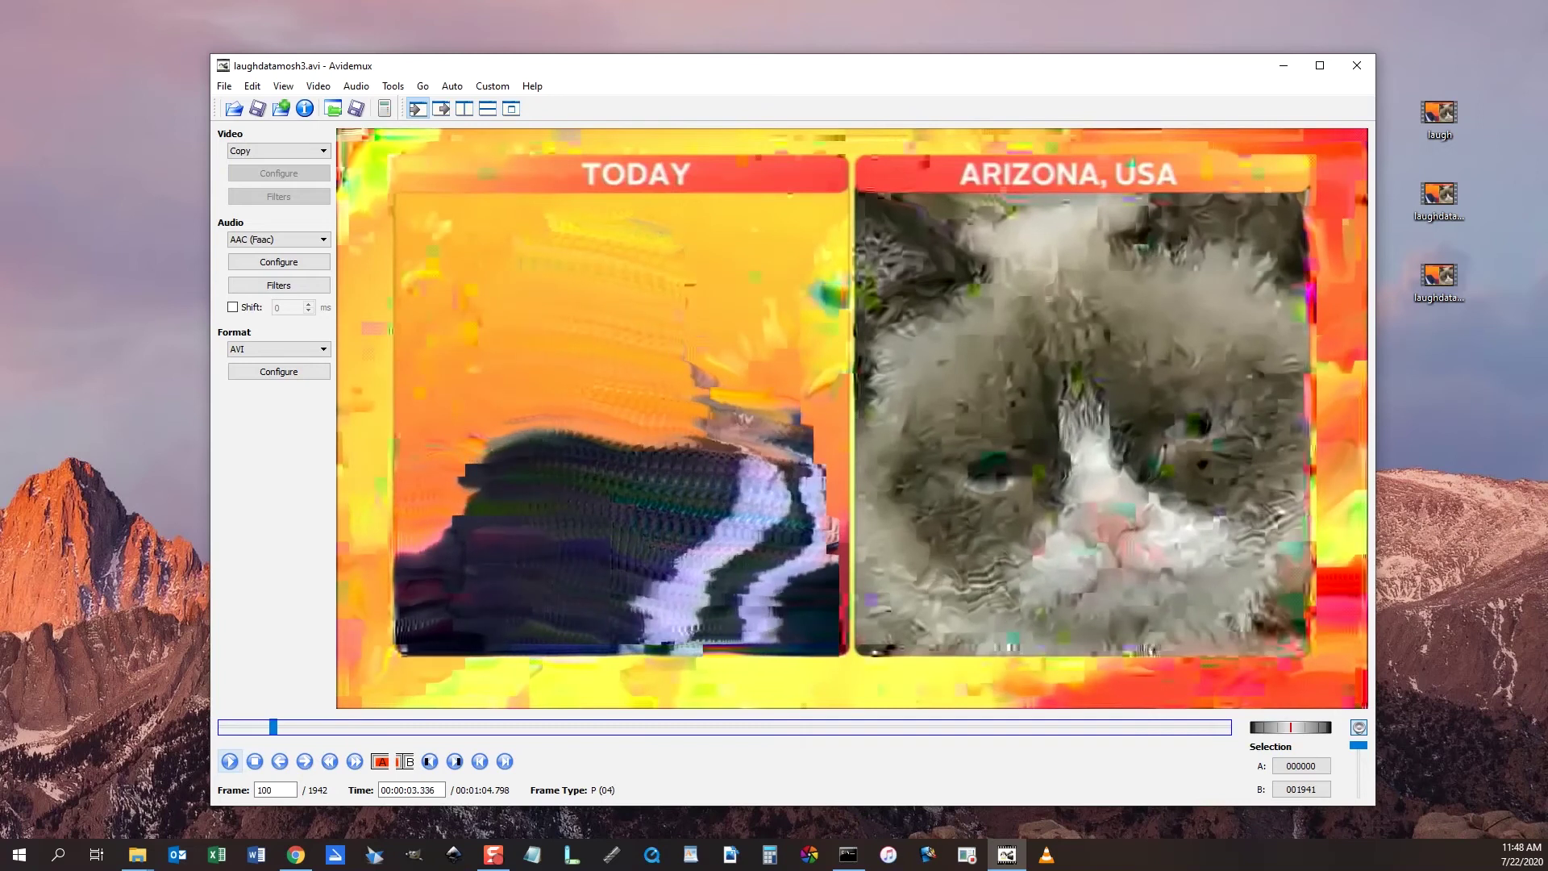
key("ctrl+z")
key("space")
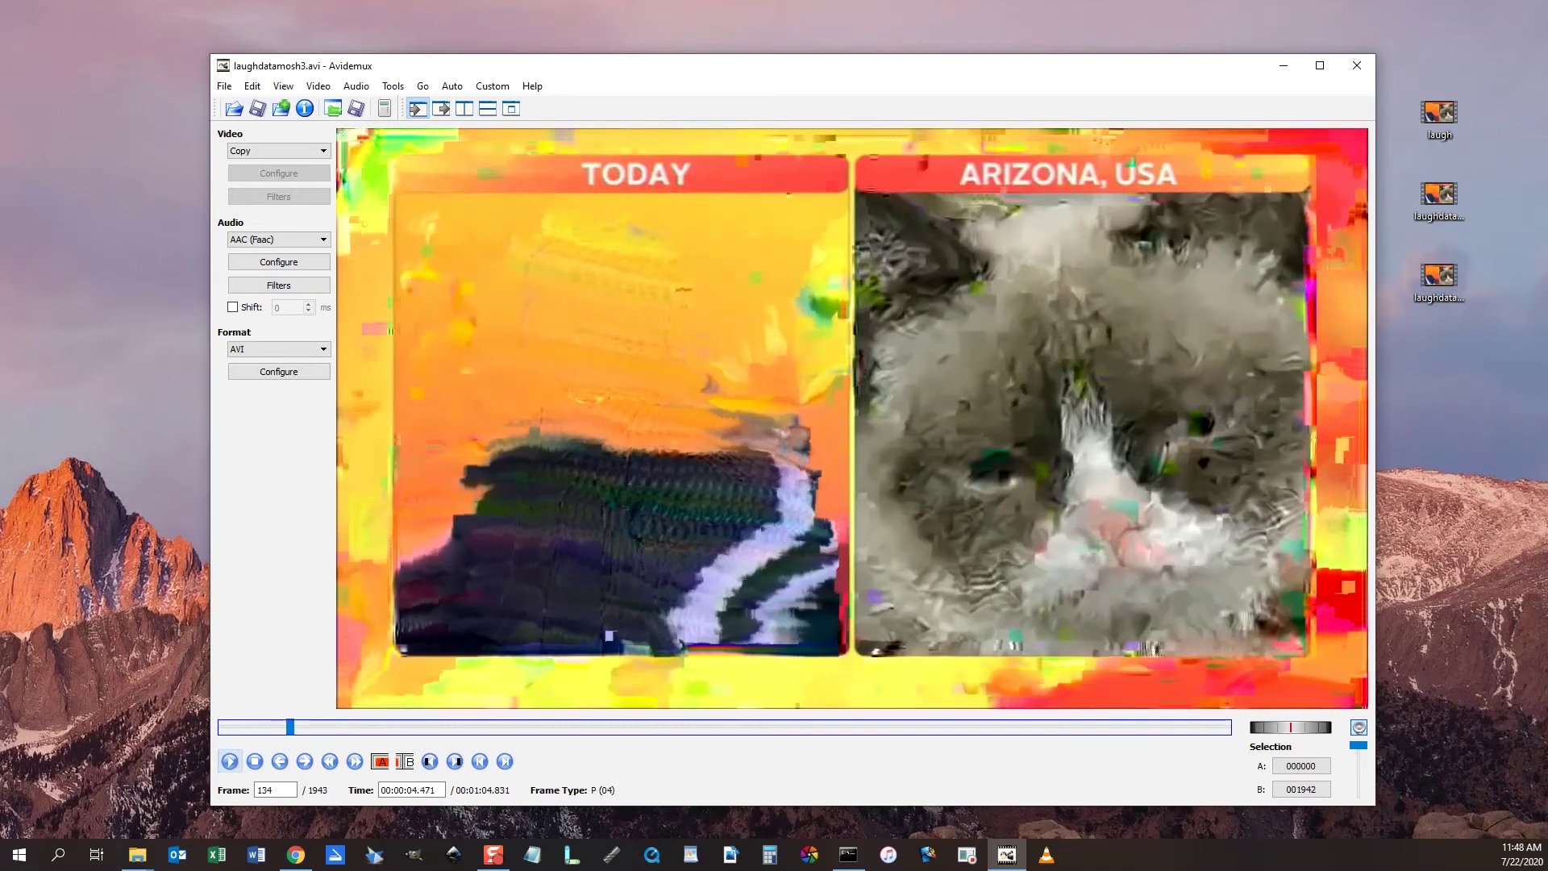
key("ctrl+z")
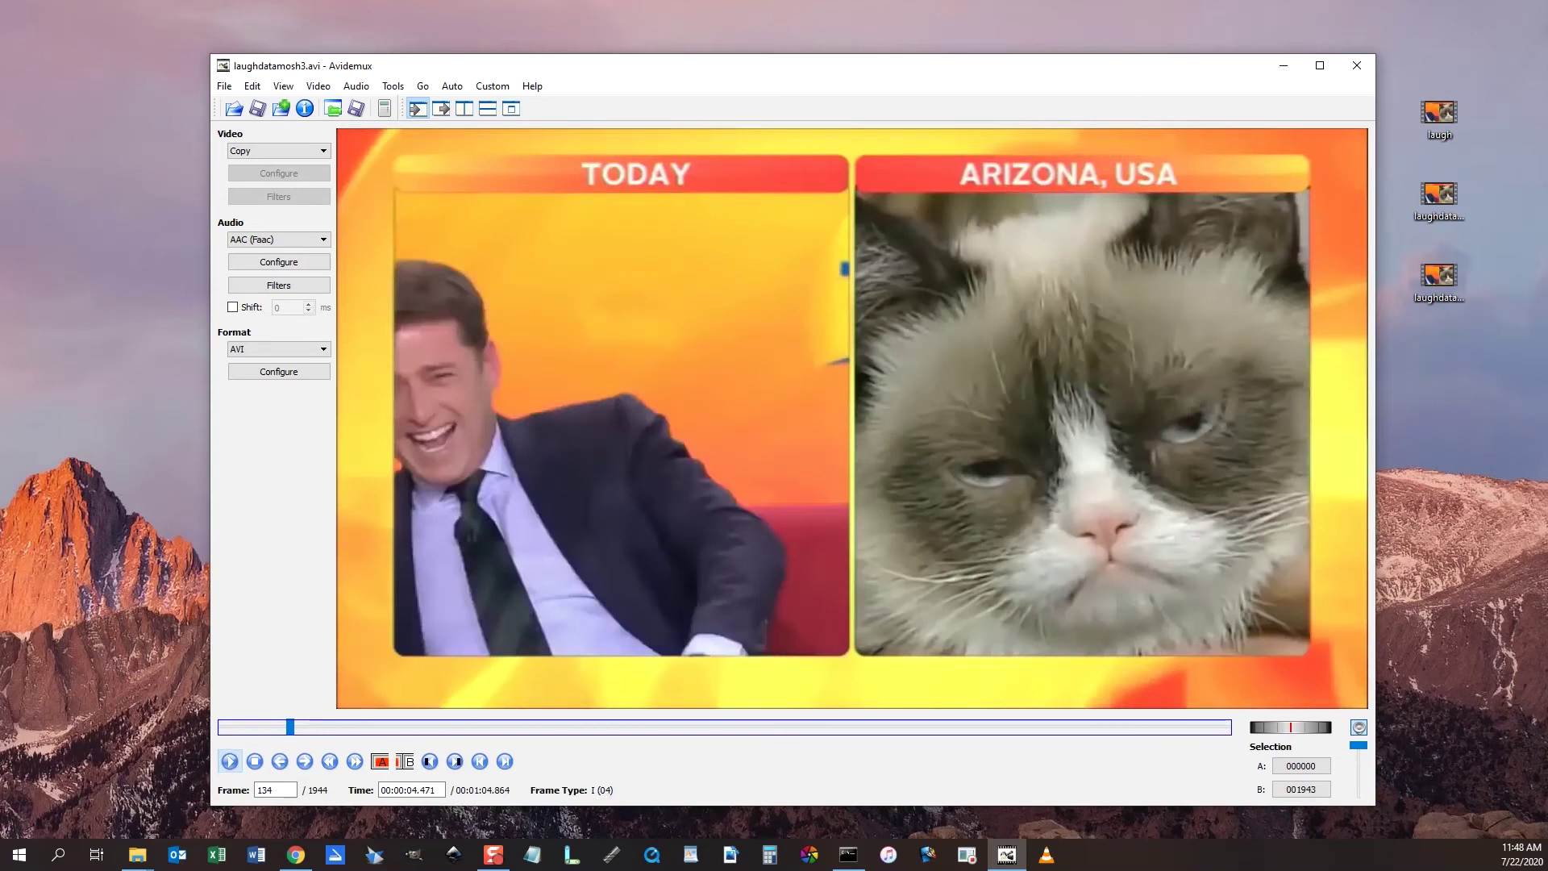
key("space")
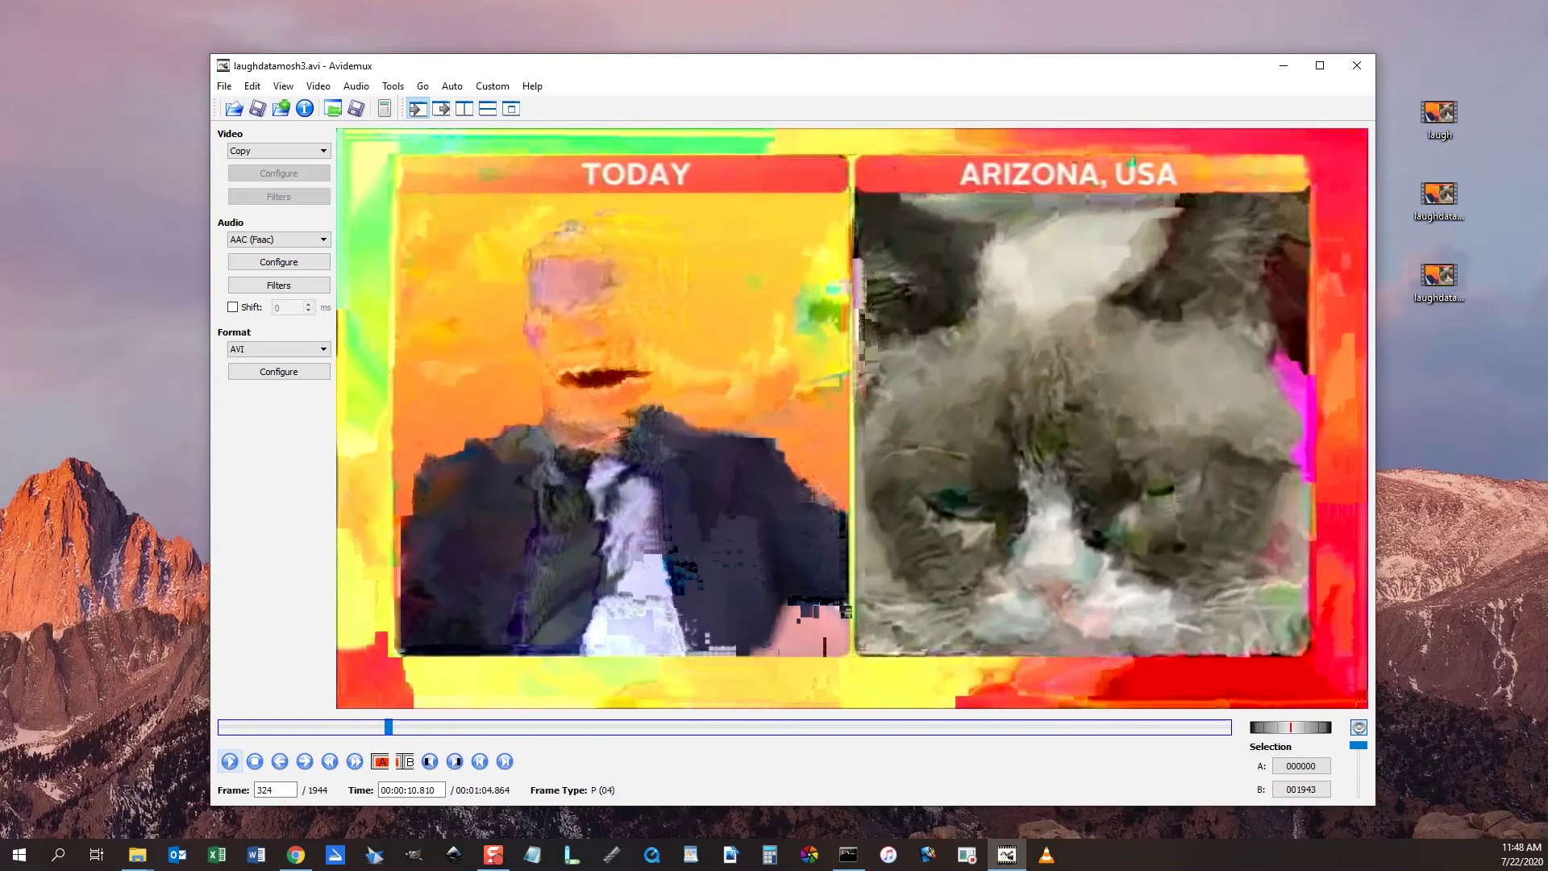
key("ctrl+z")
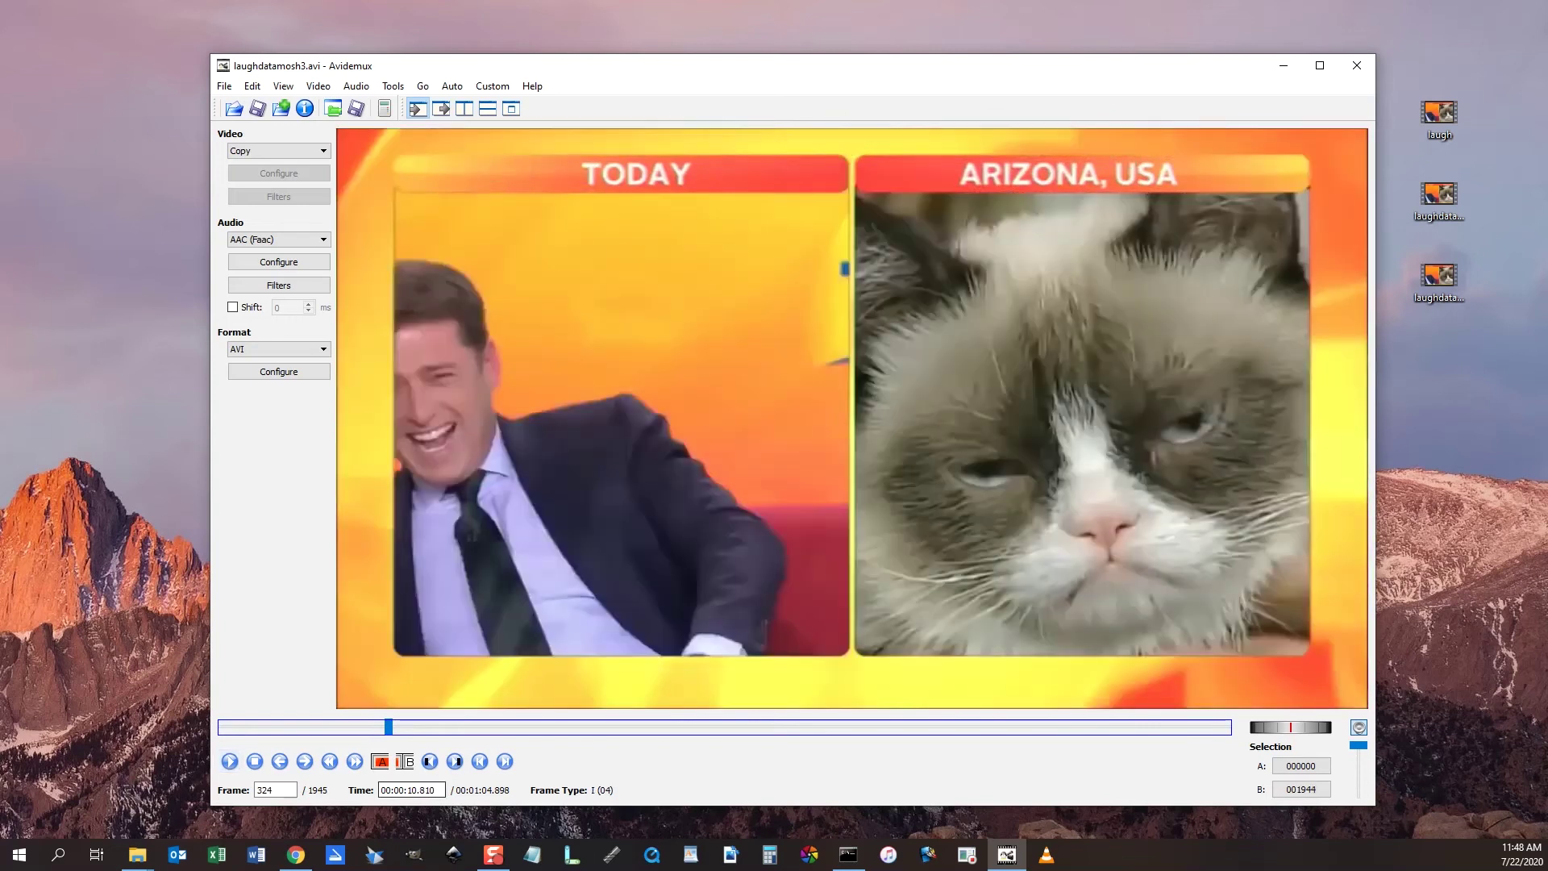
Step: Save the edited clip to the desktop as laughdatamosh4.avi without enabling smart copy
key("ctrl+s")
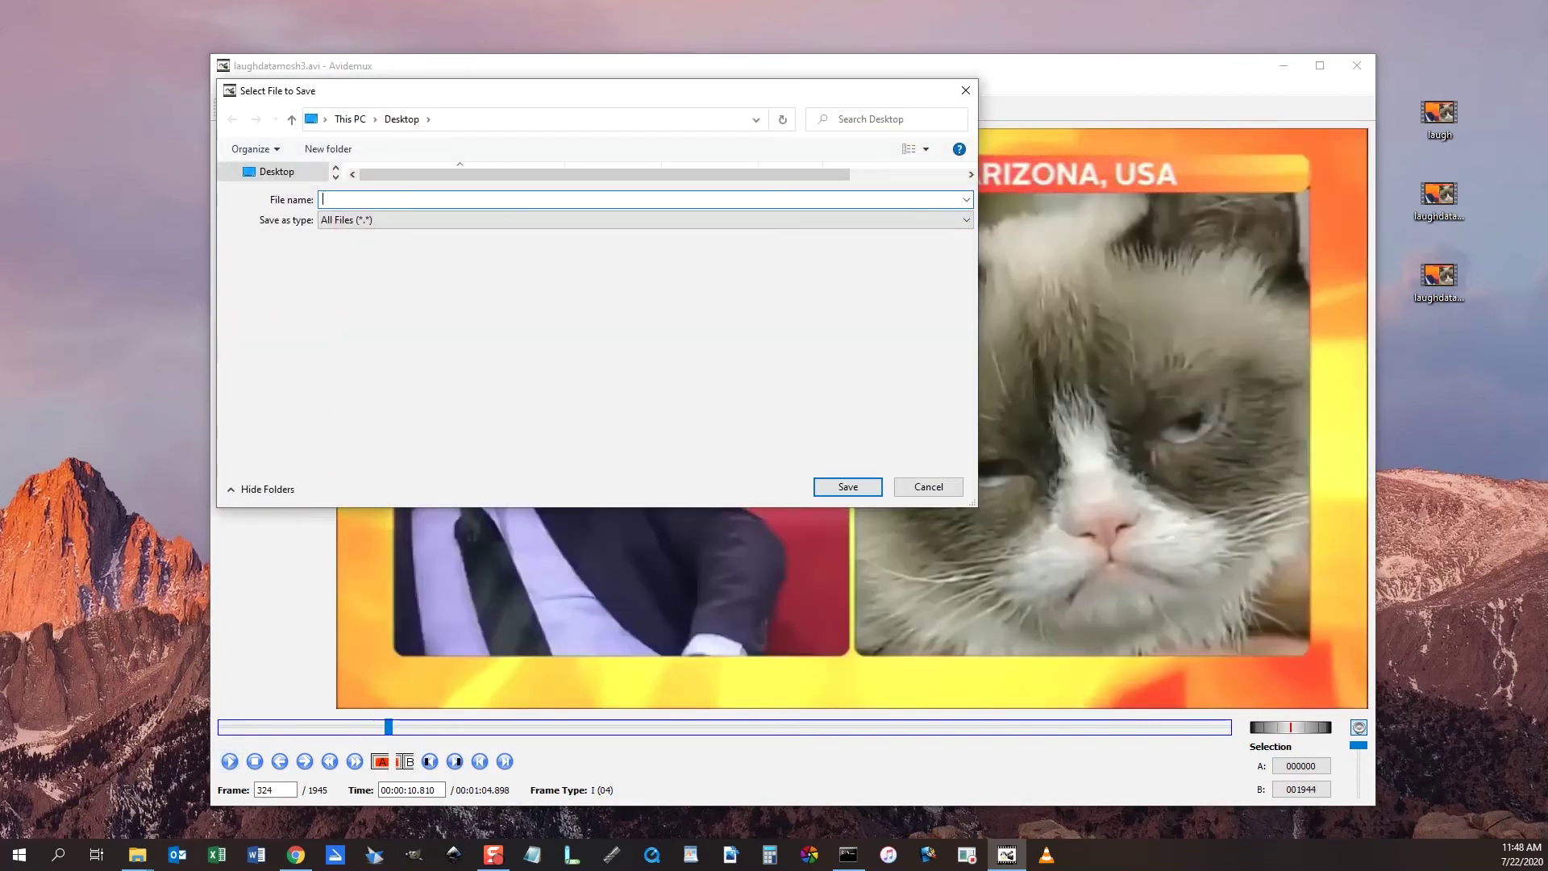
type("laughdatamosh")
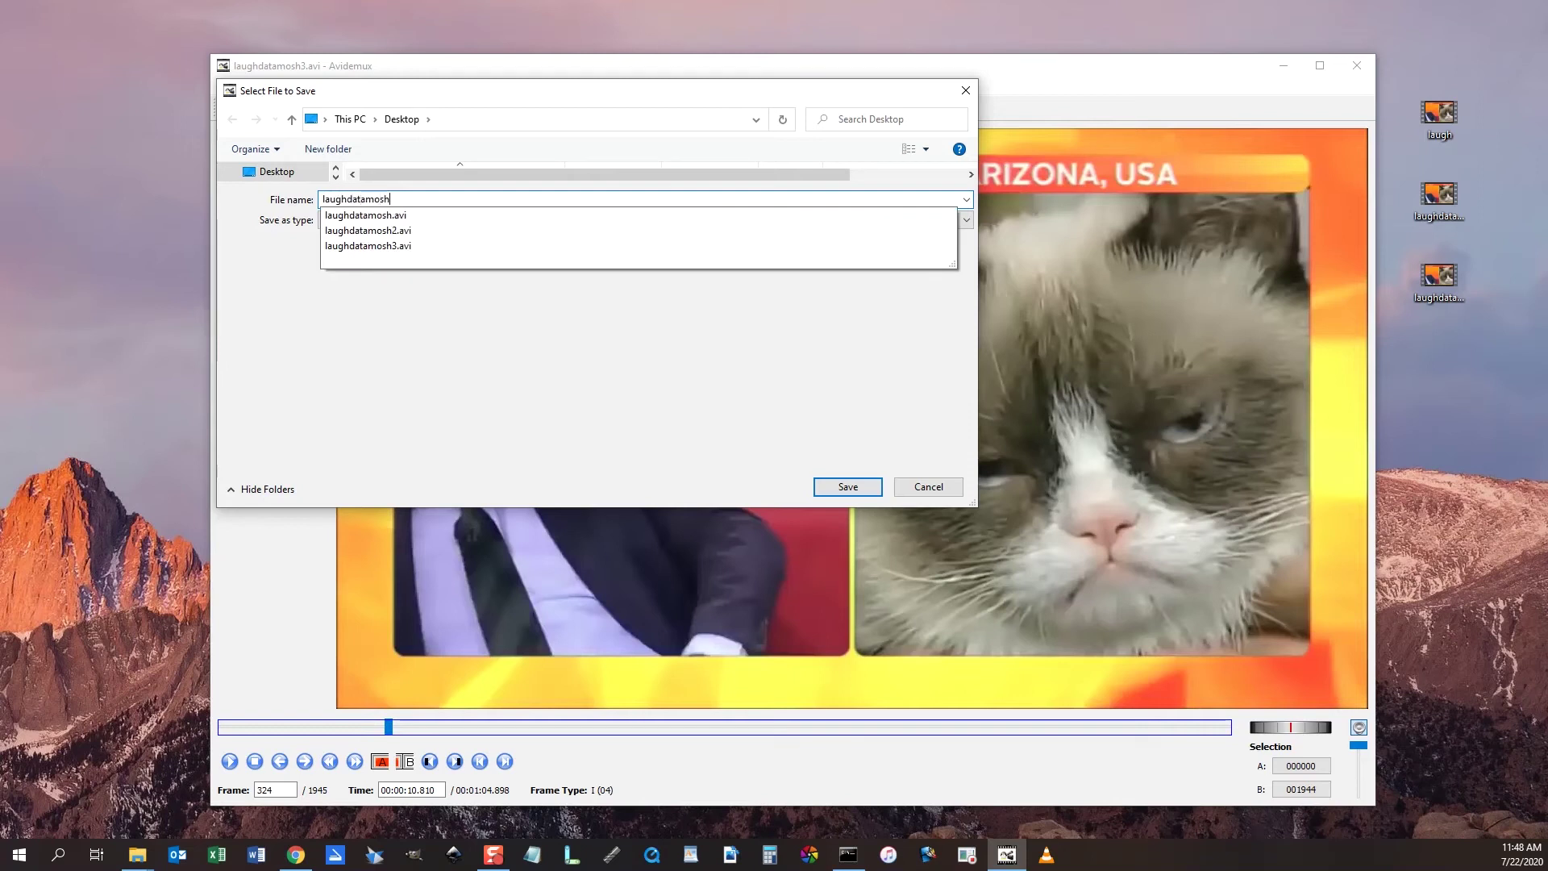
type("4.avi")
key("Return")
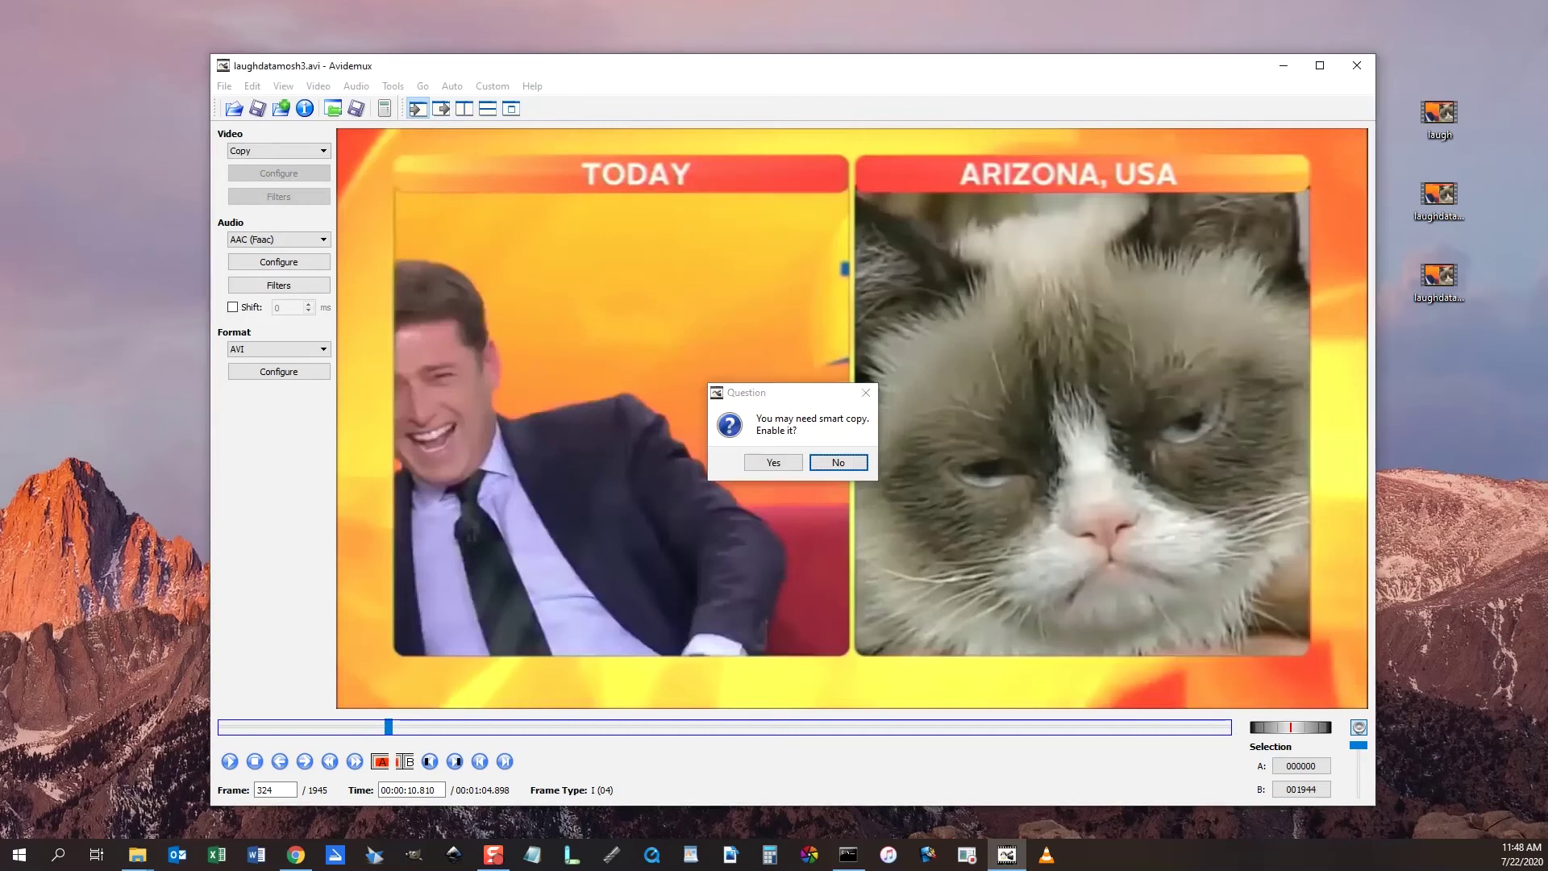
key("Return")
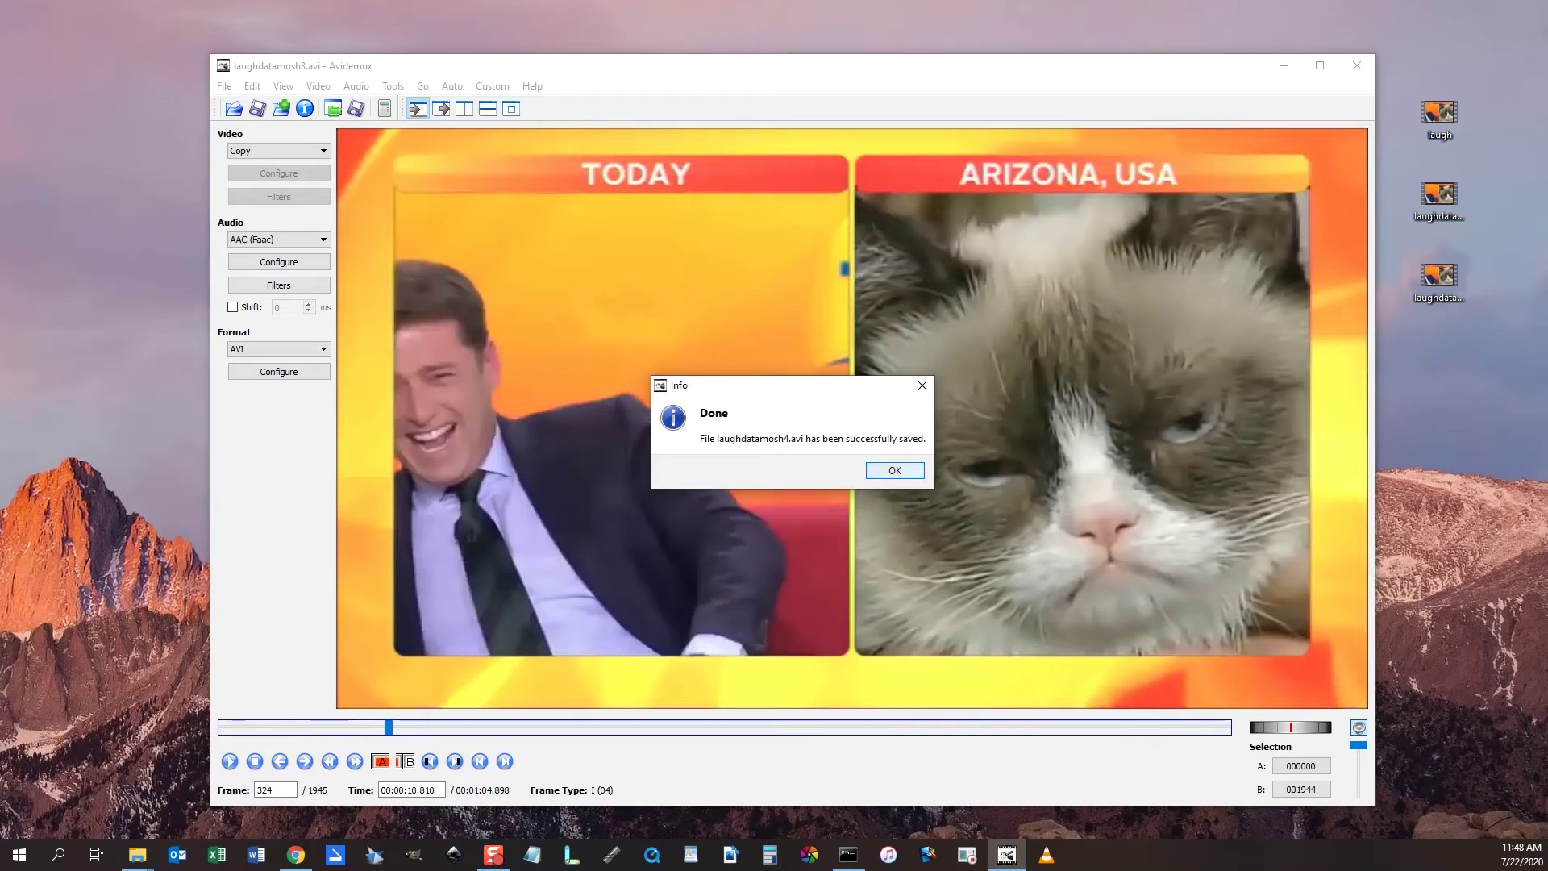
key("Return")
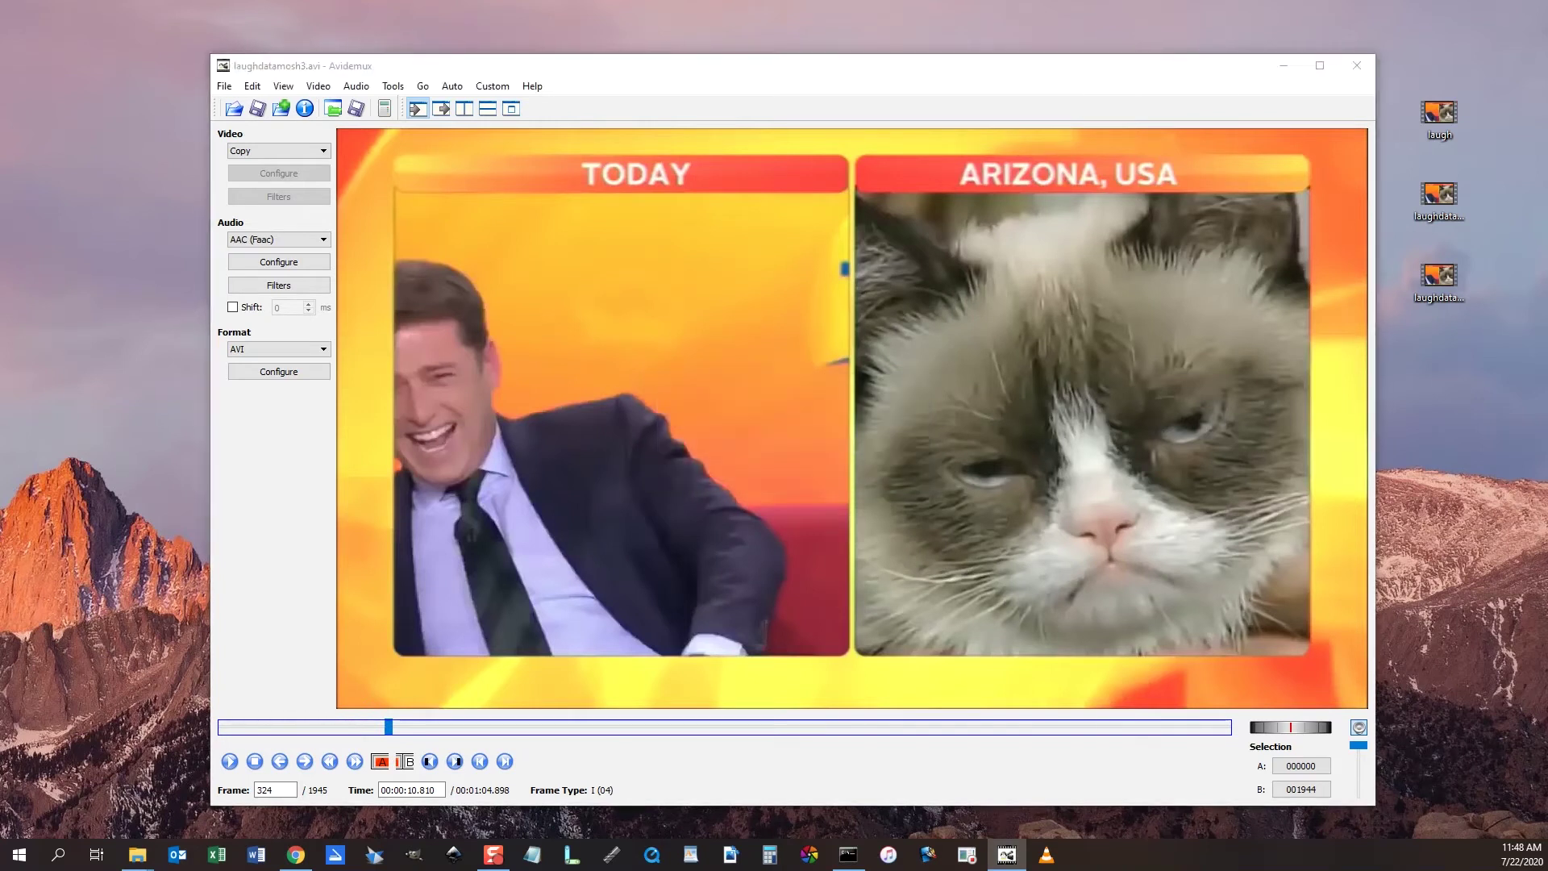
Step: Play laughdatamosh4 from the desktop in the media player, close the player, and open laughdatamosh4.avi in Avidemux
left_click(1440, 356)
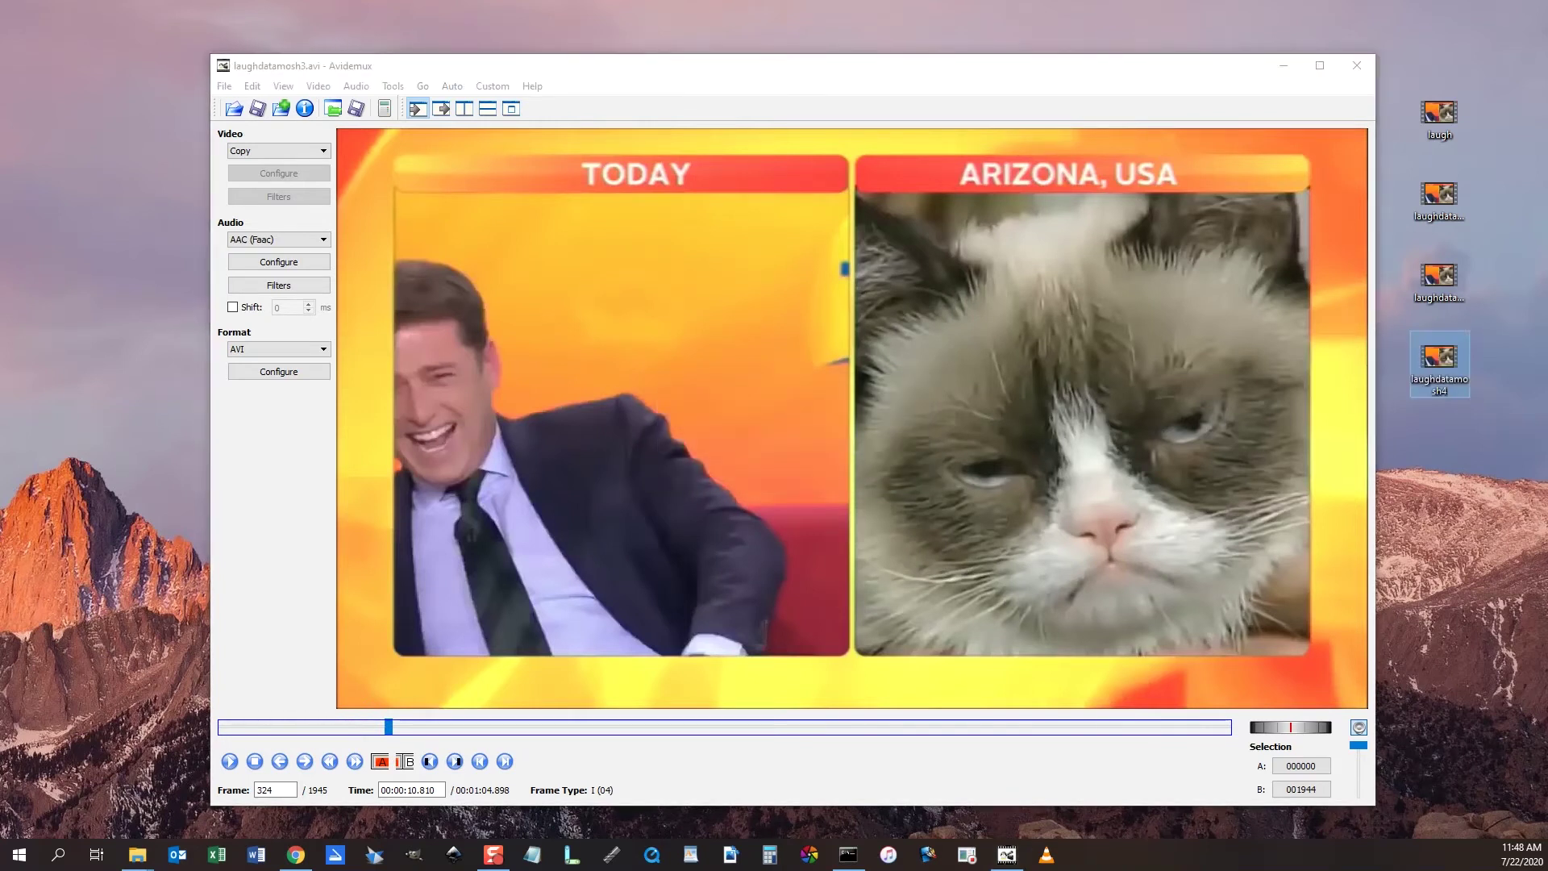
double_click(1439, 357)
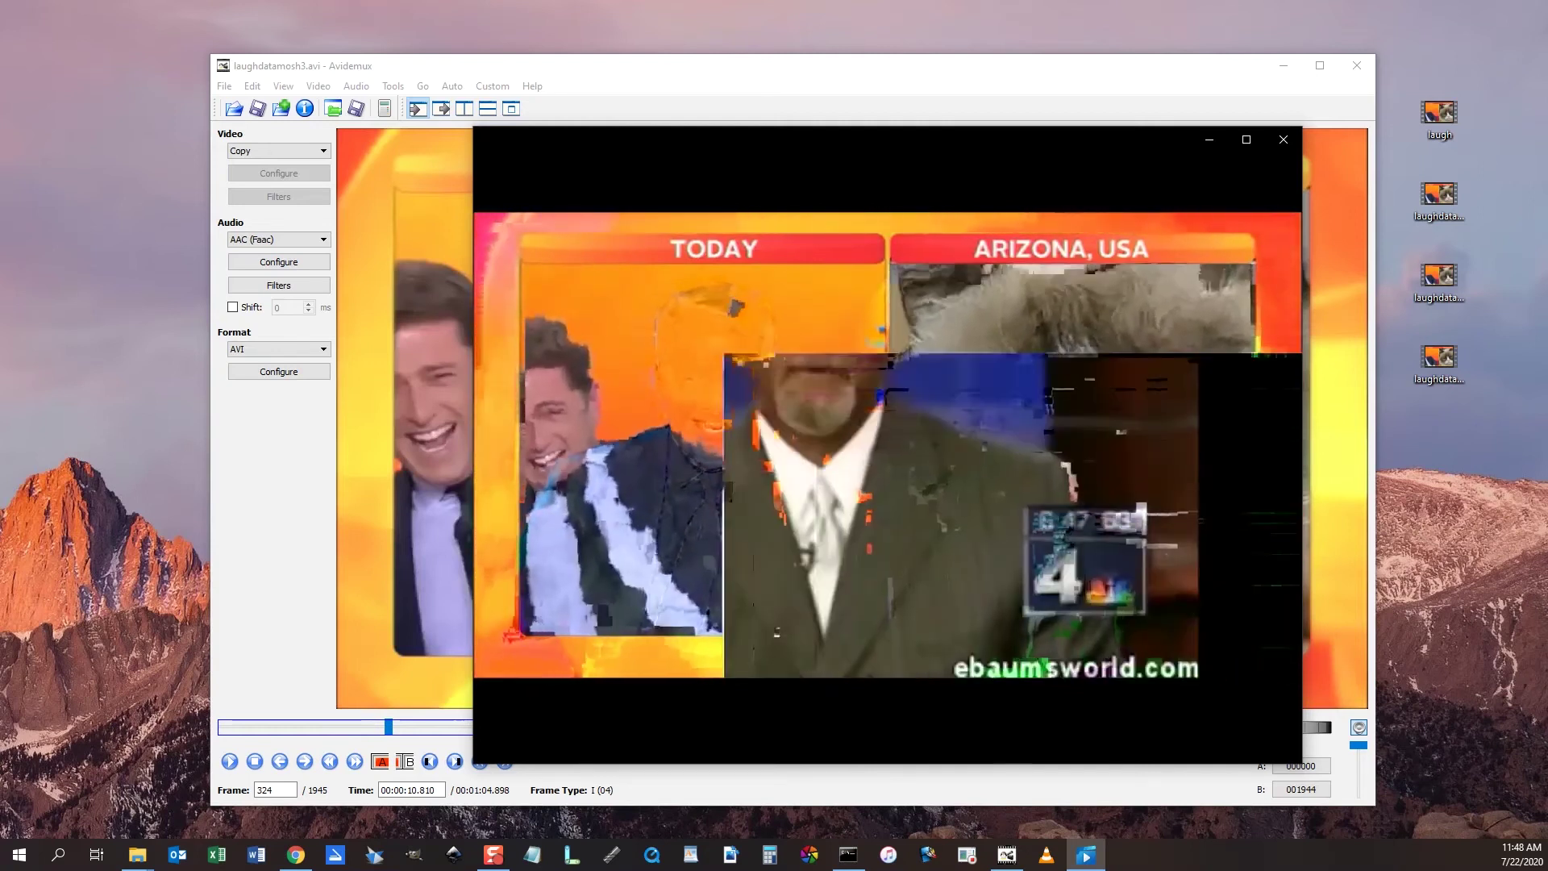
left_click(1282, 139)
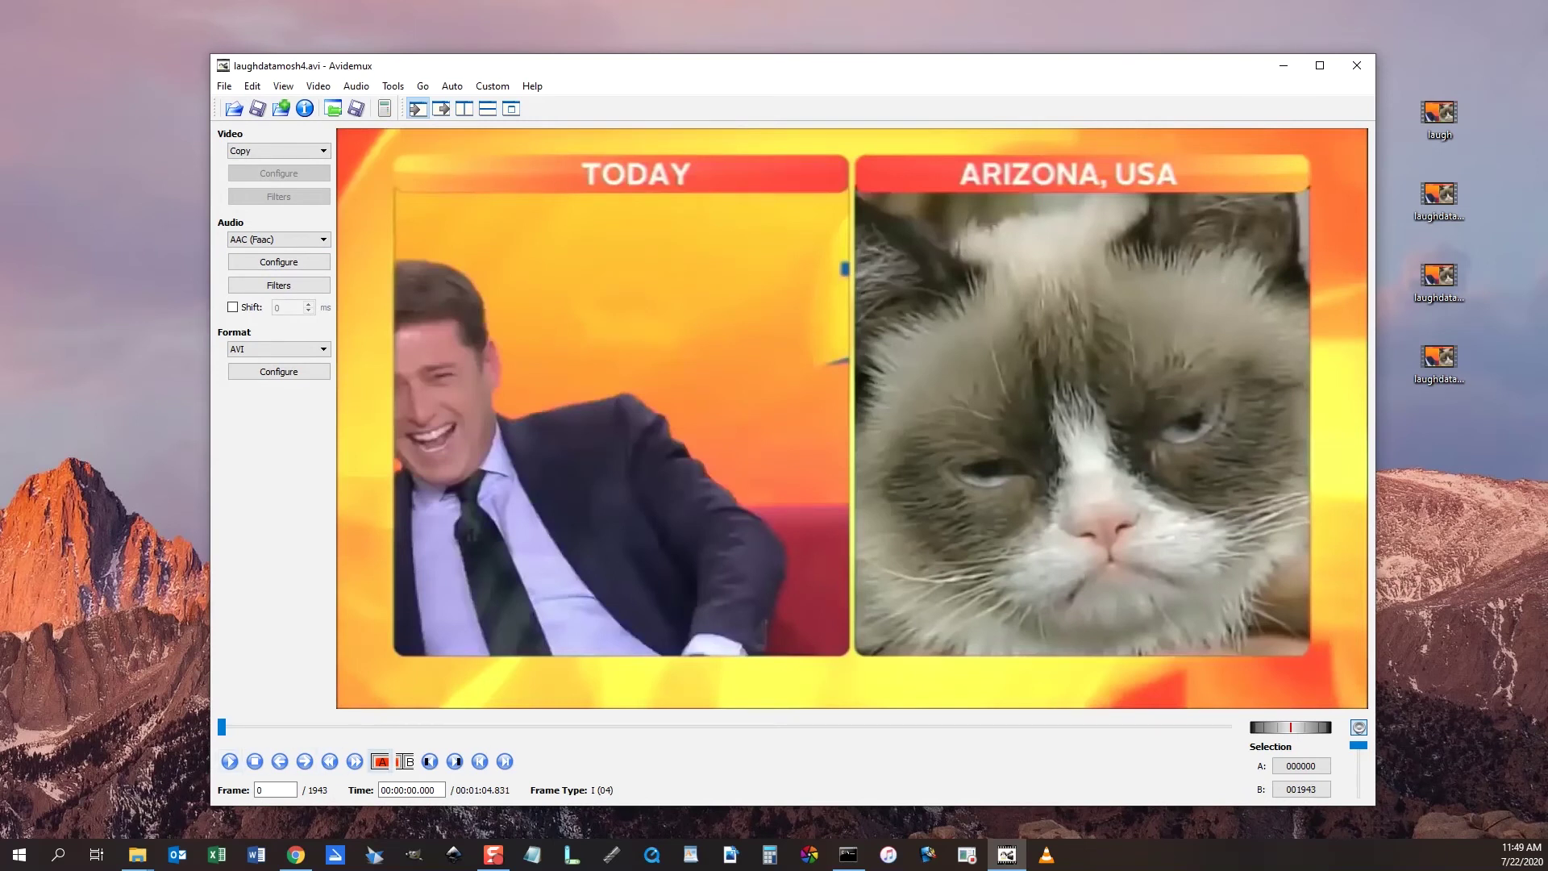
Step: Play through the clip and mark the P-frame section from frame 173 (A) to frame 191 (B) as the selection
key("Right")
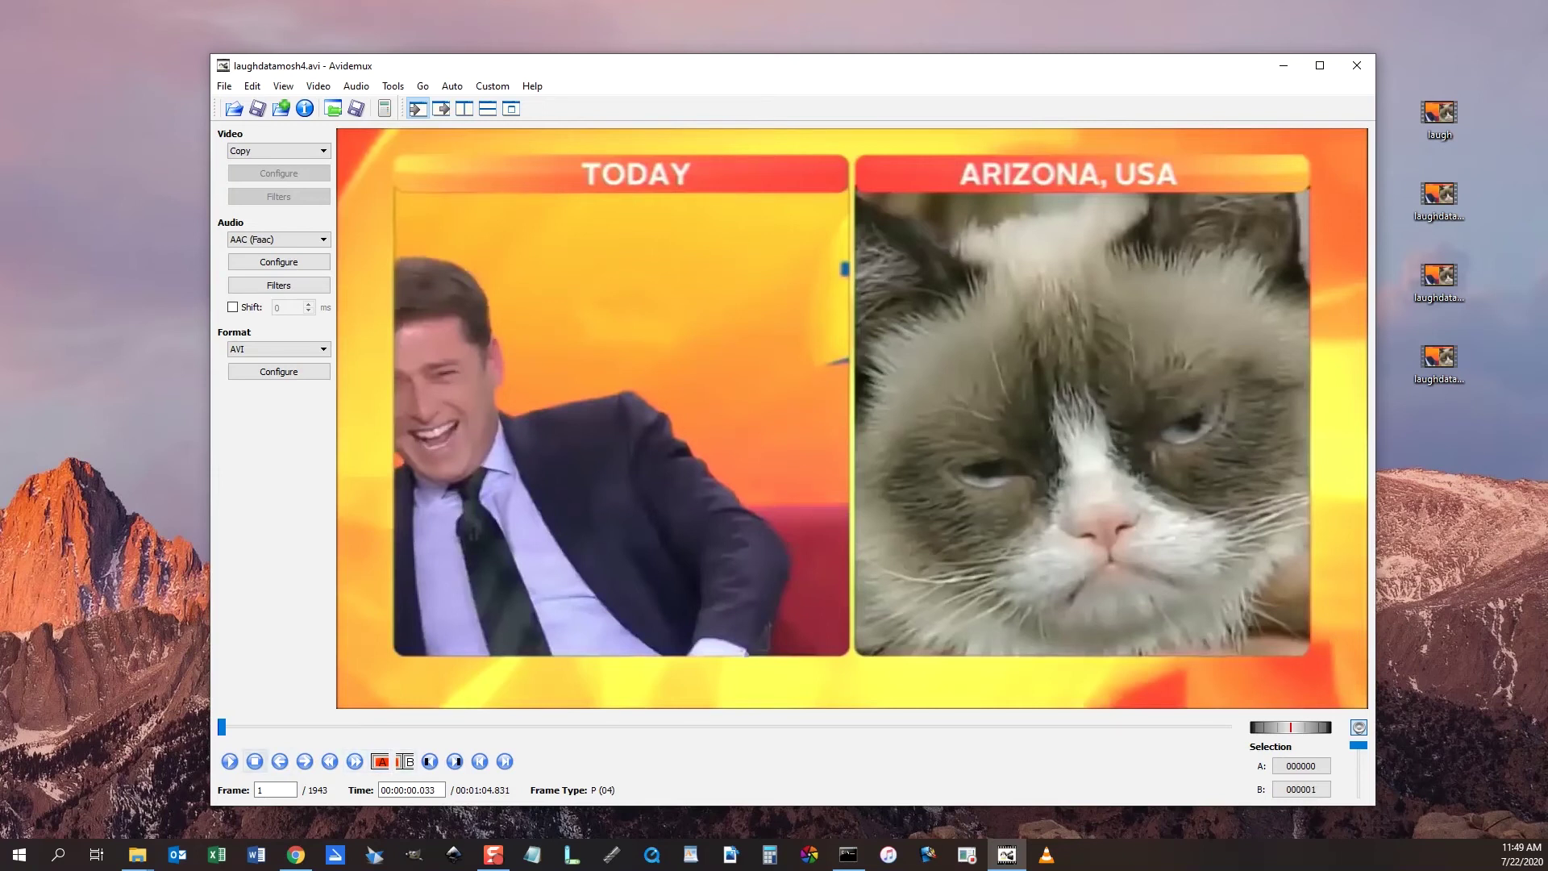
left_click(229, 762)
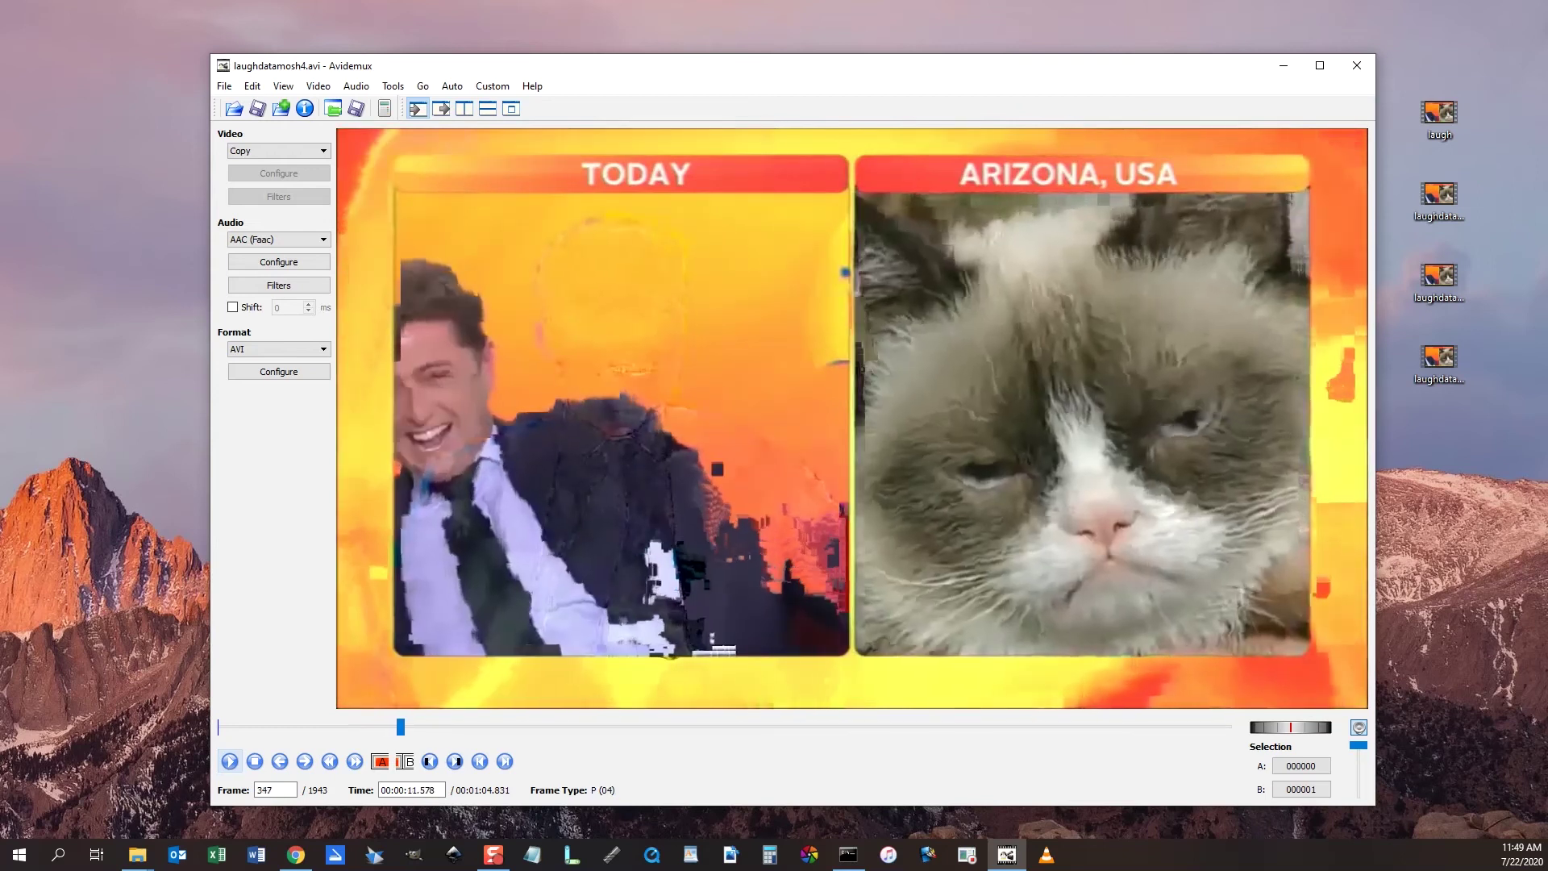
left_click_drag(401, 727, 355, 726)
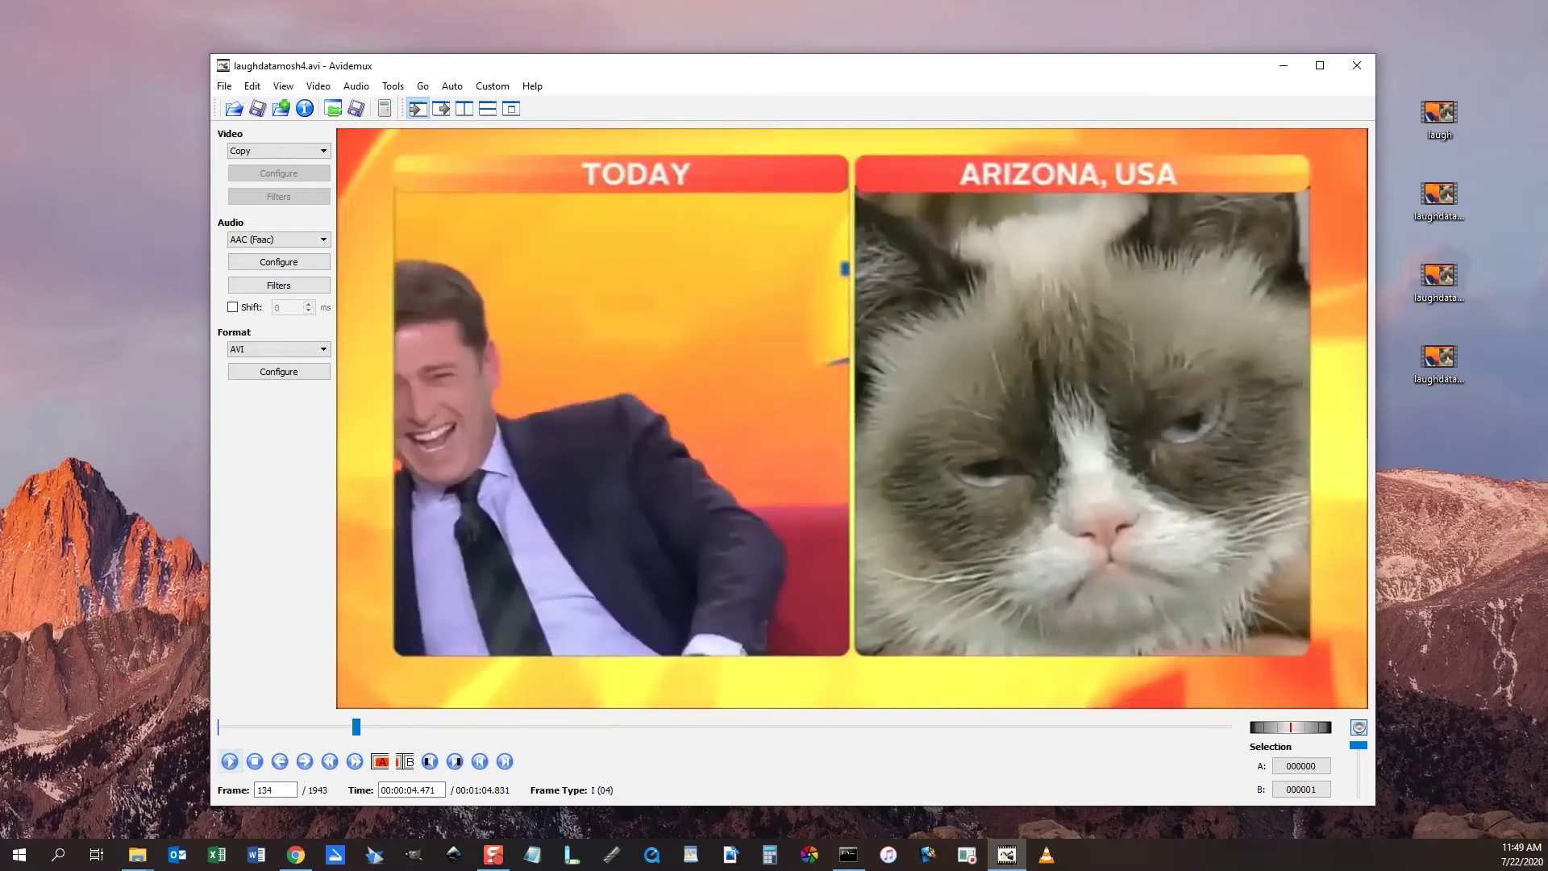
left_click(229, 761)
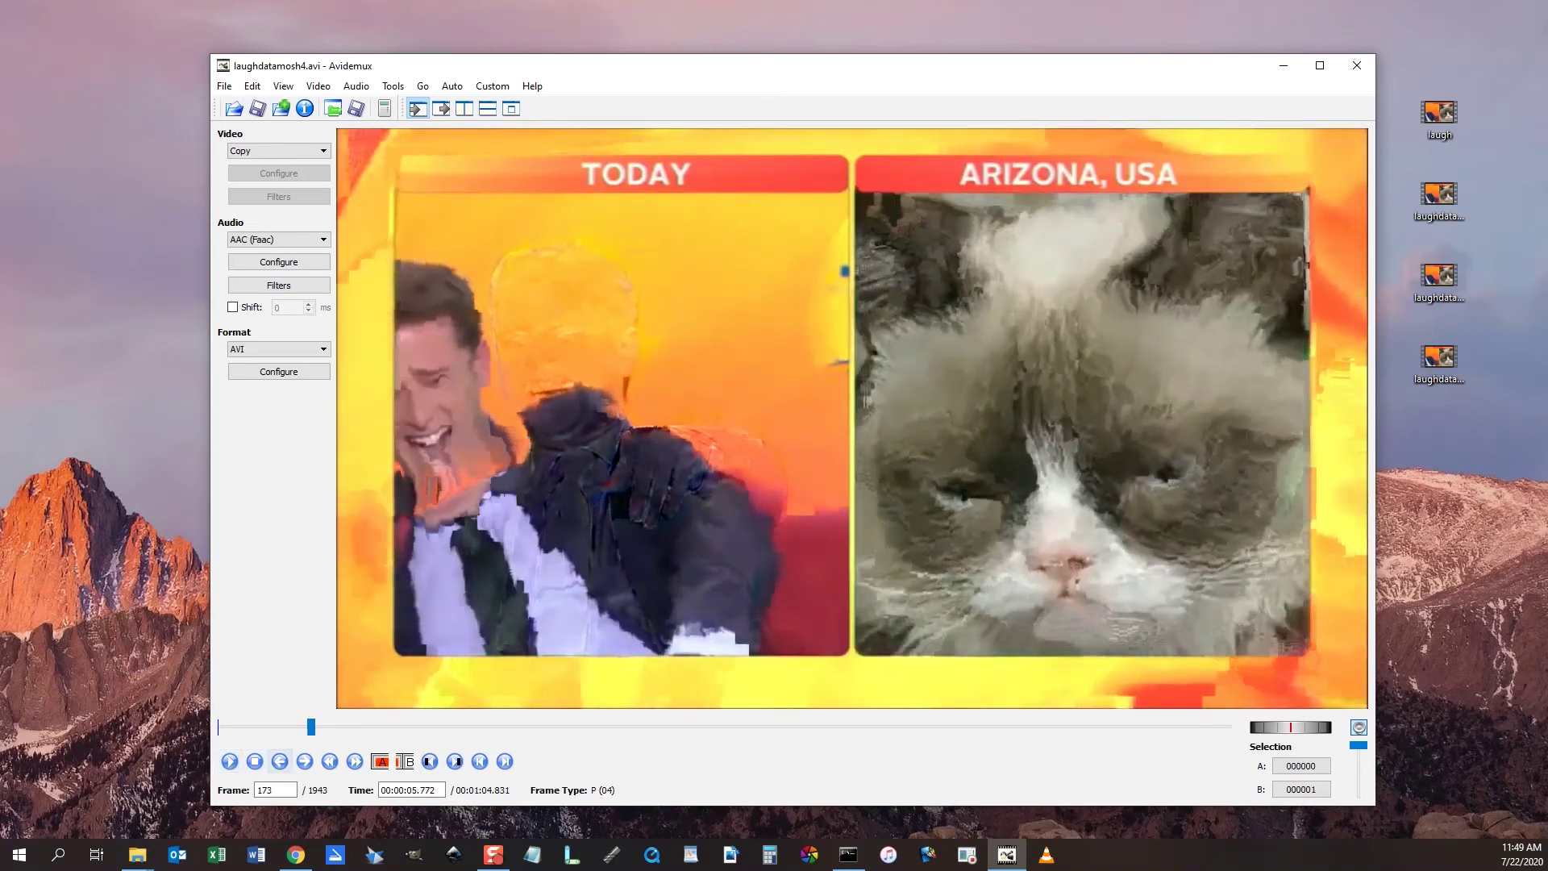
left_click(380, 761)
left_click(381, 761)
left_click(230, 761)
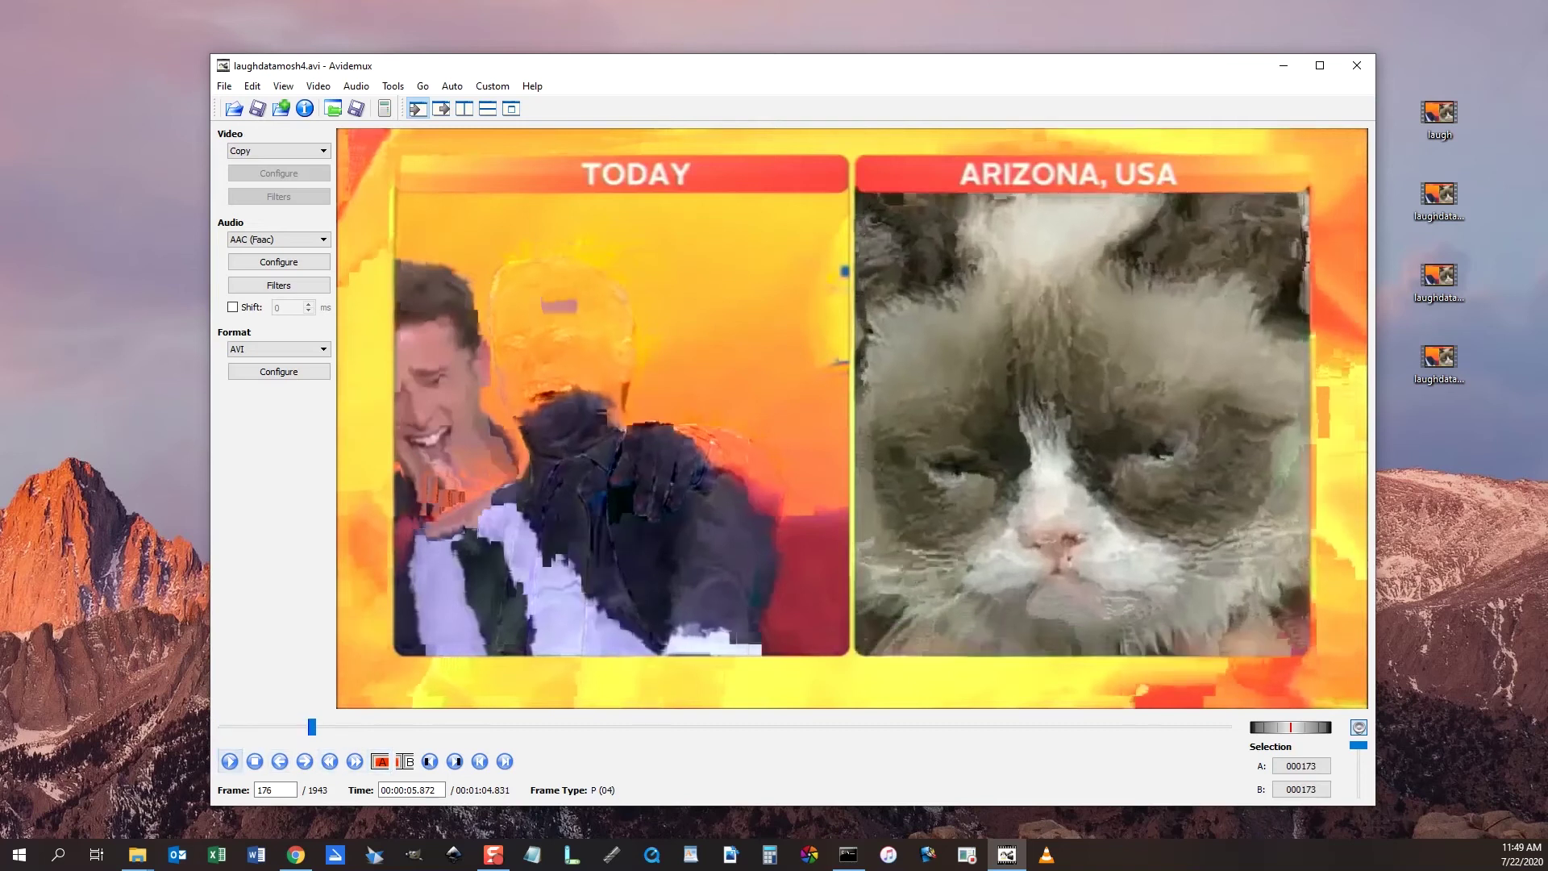
left_click(255, 761)
left_click(405, 761)
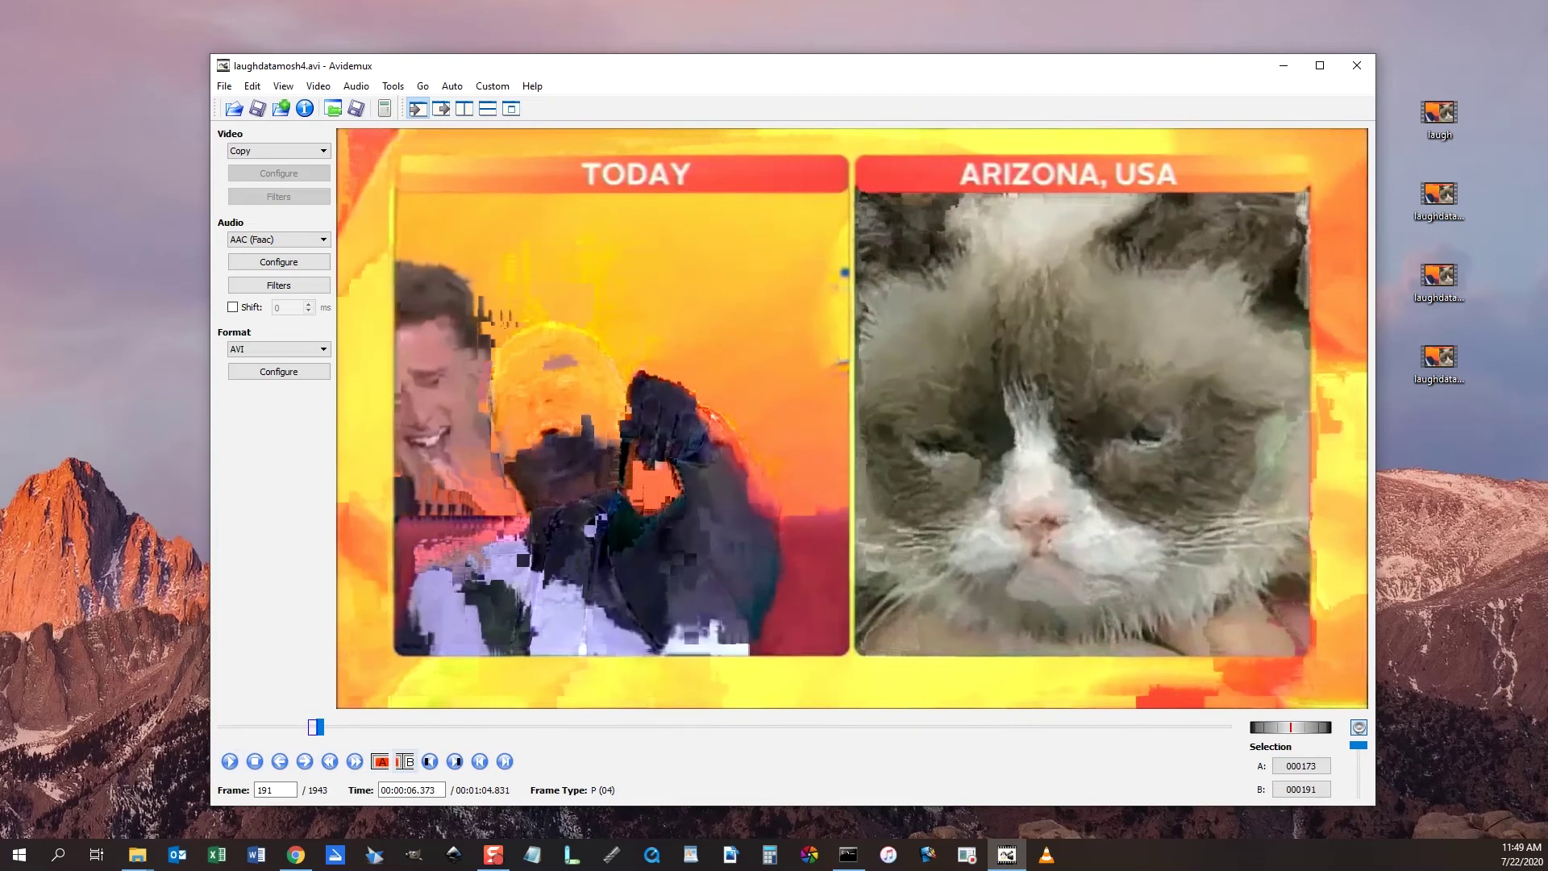
Step: Copy the selected frames and paste them repeatedly at frame 191
key("ctrl+v")
key("ctrl+v")
key("ctrl+v")
key("ctrl+v")
key("ctrl+v")
key("ctrl+v")
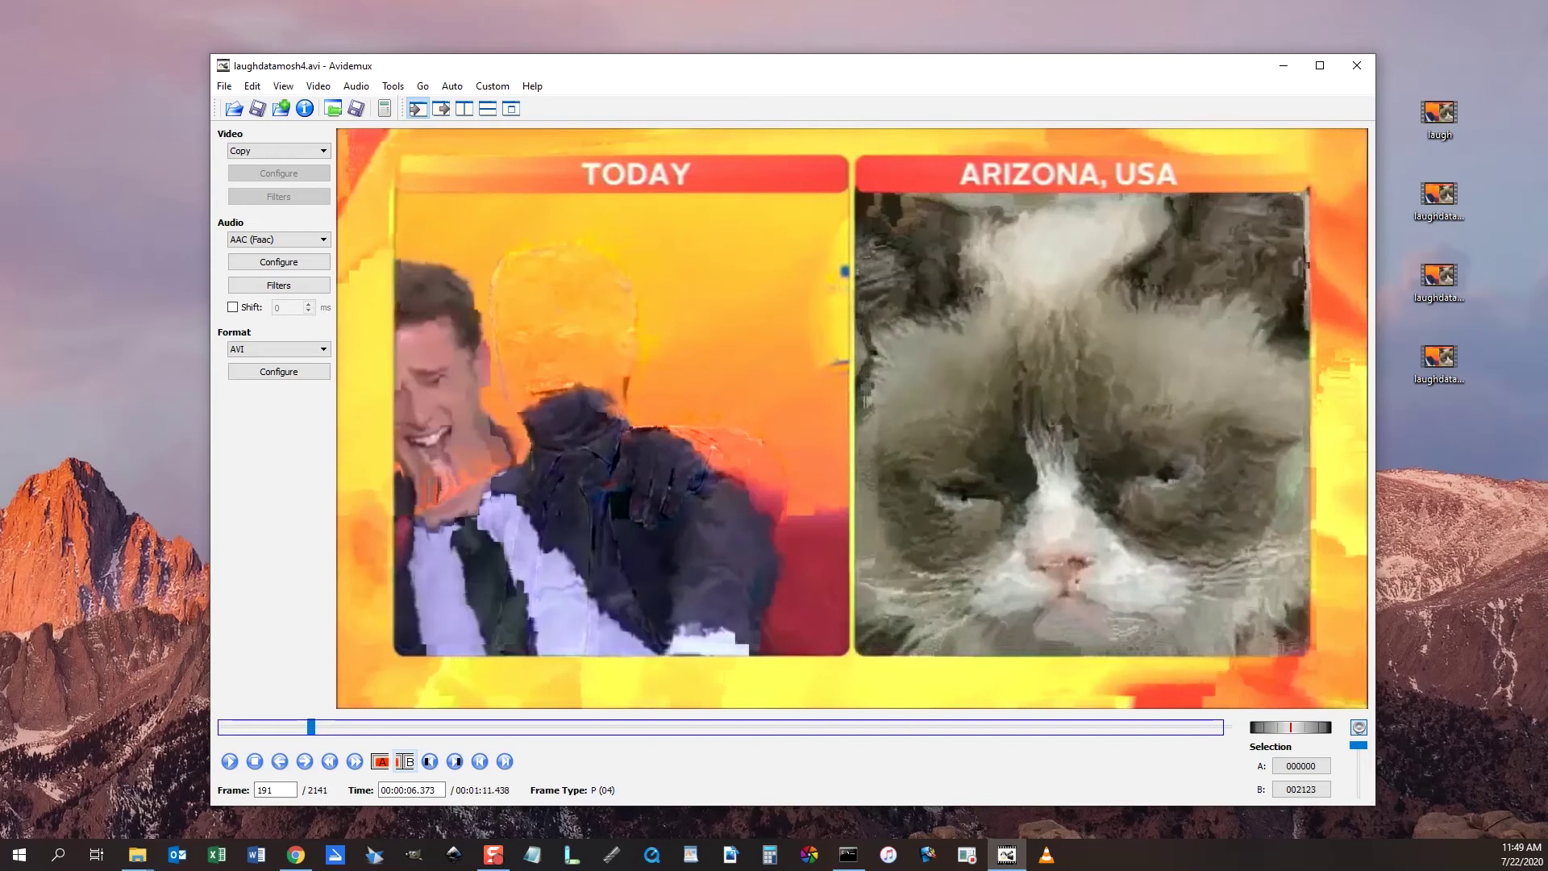
Step: Return to the beginning of the clip and paste the copied P-frame section once at frame 3
key("Home")
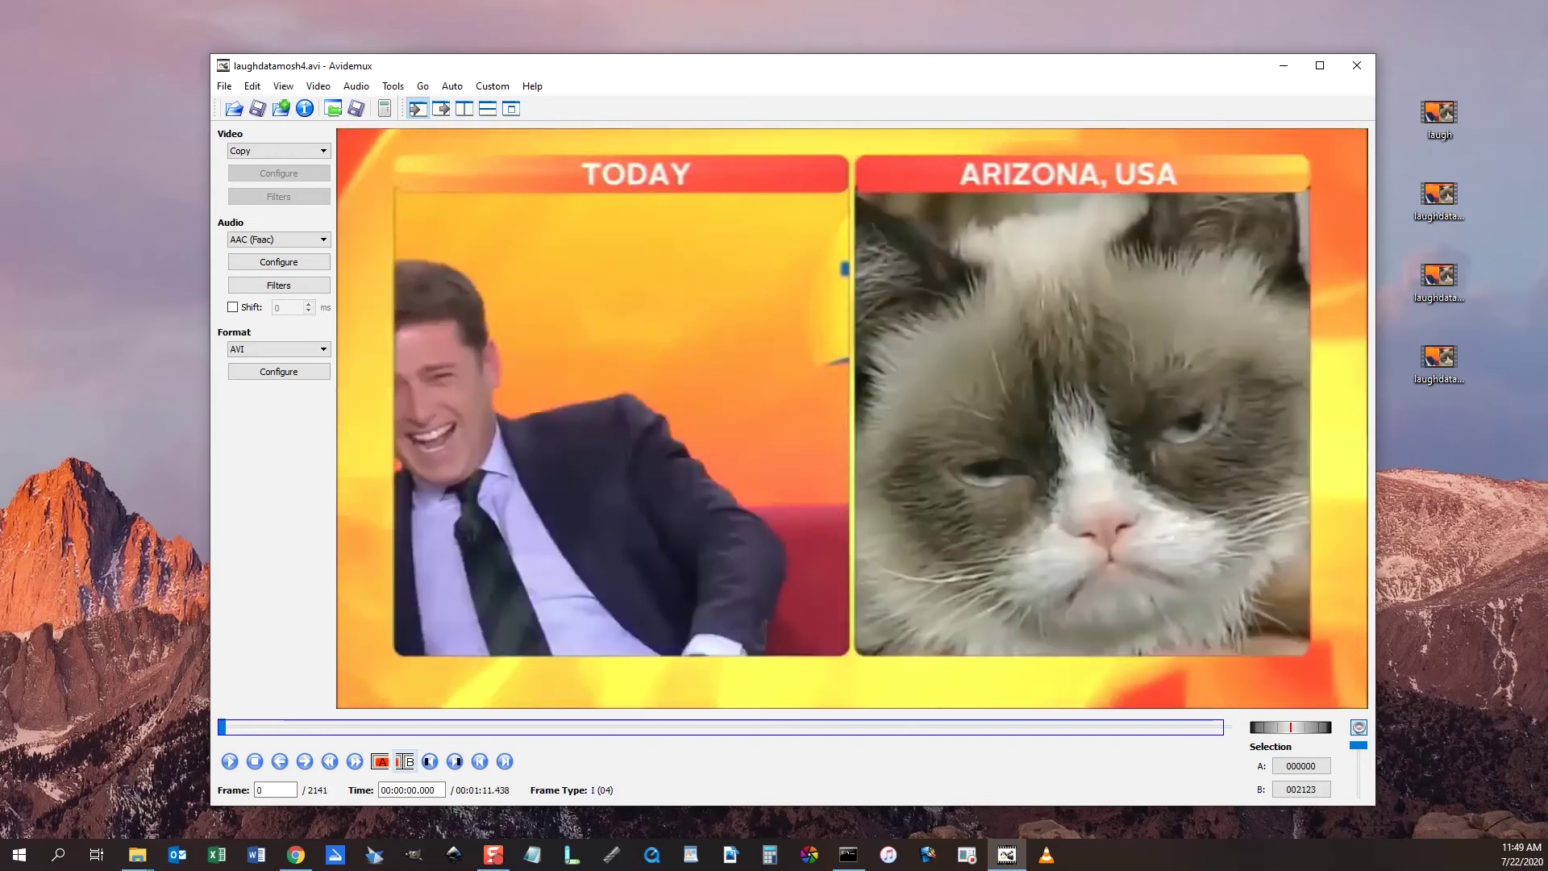
key("Right")
key("Right")
key("Right")
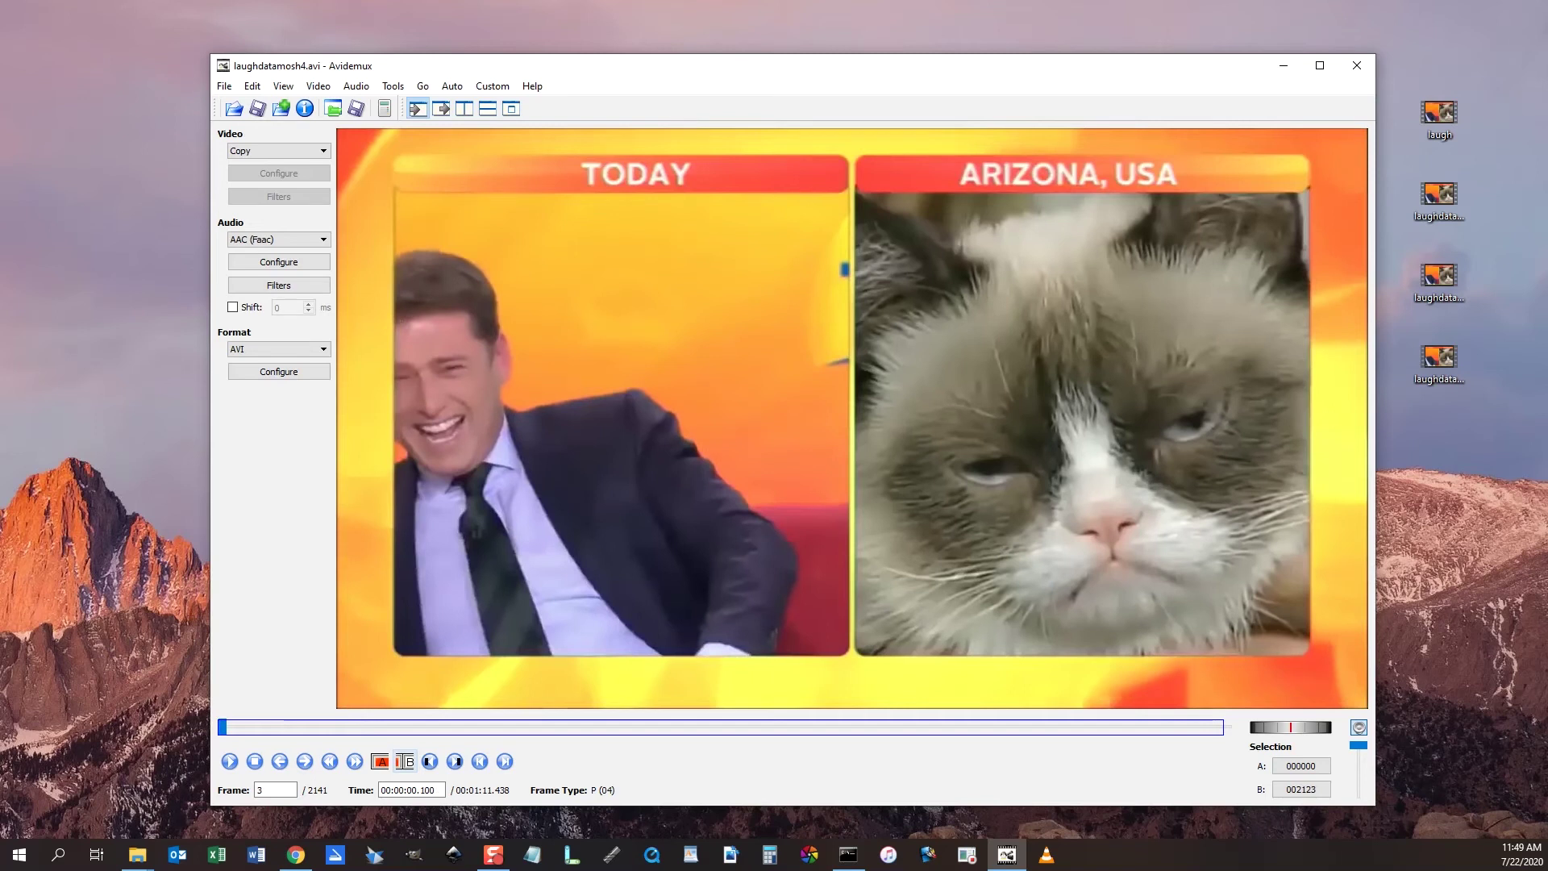
key("ctrl+v")
key("Right")
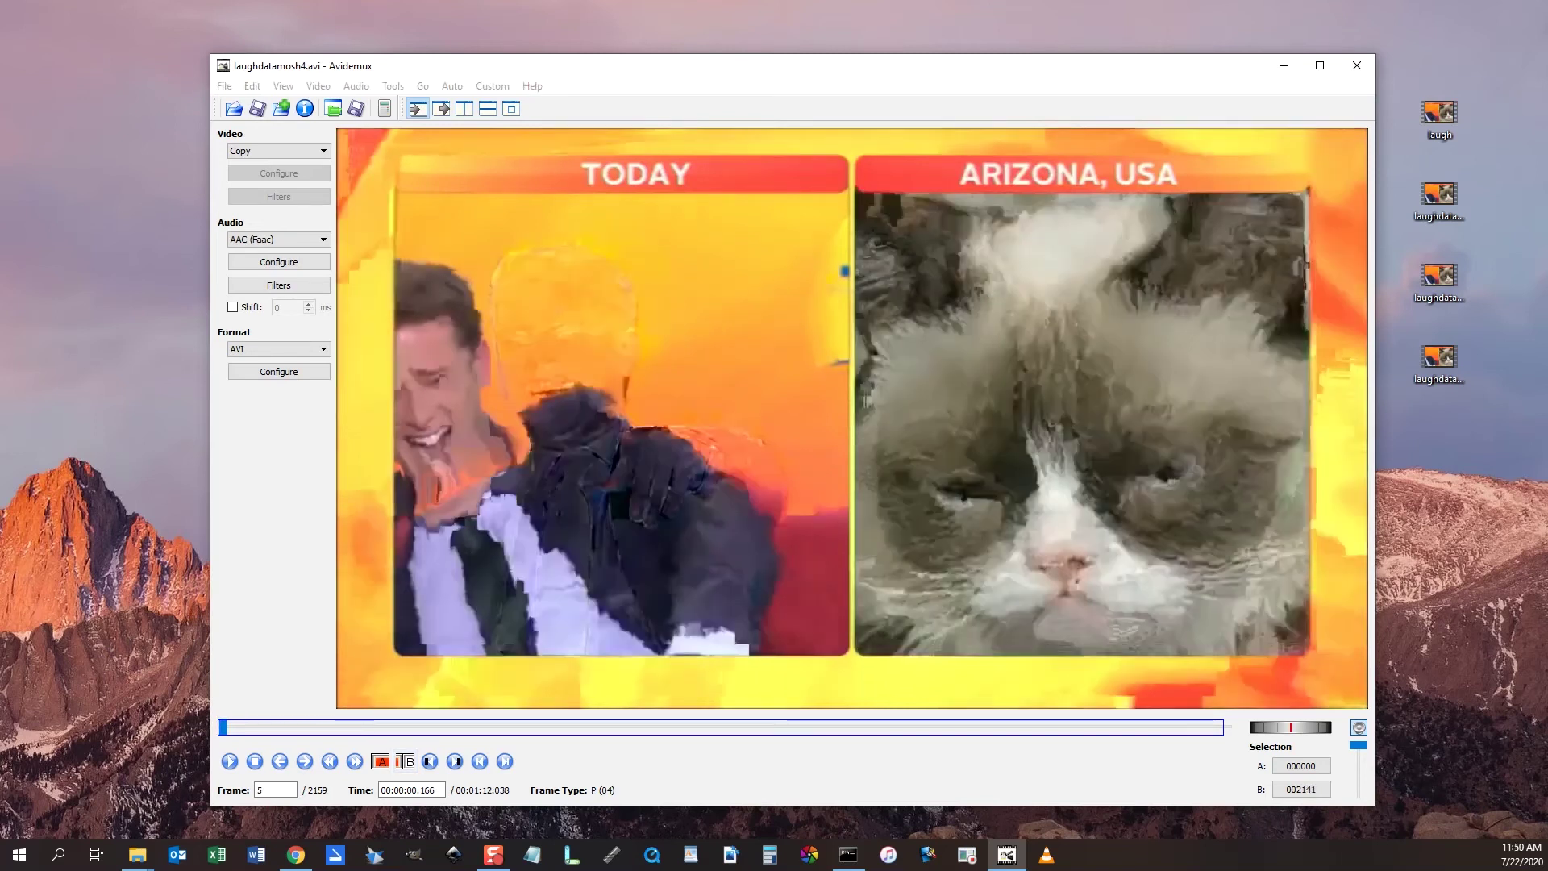
Step: Save the edited clip to the desktop as laughdatamosh5.avi without enabling smart copy
key("ctrl+s")
type("l")
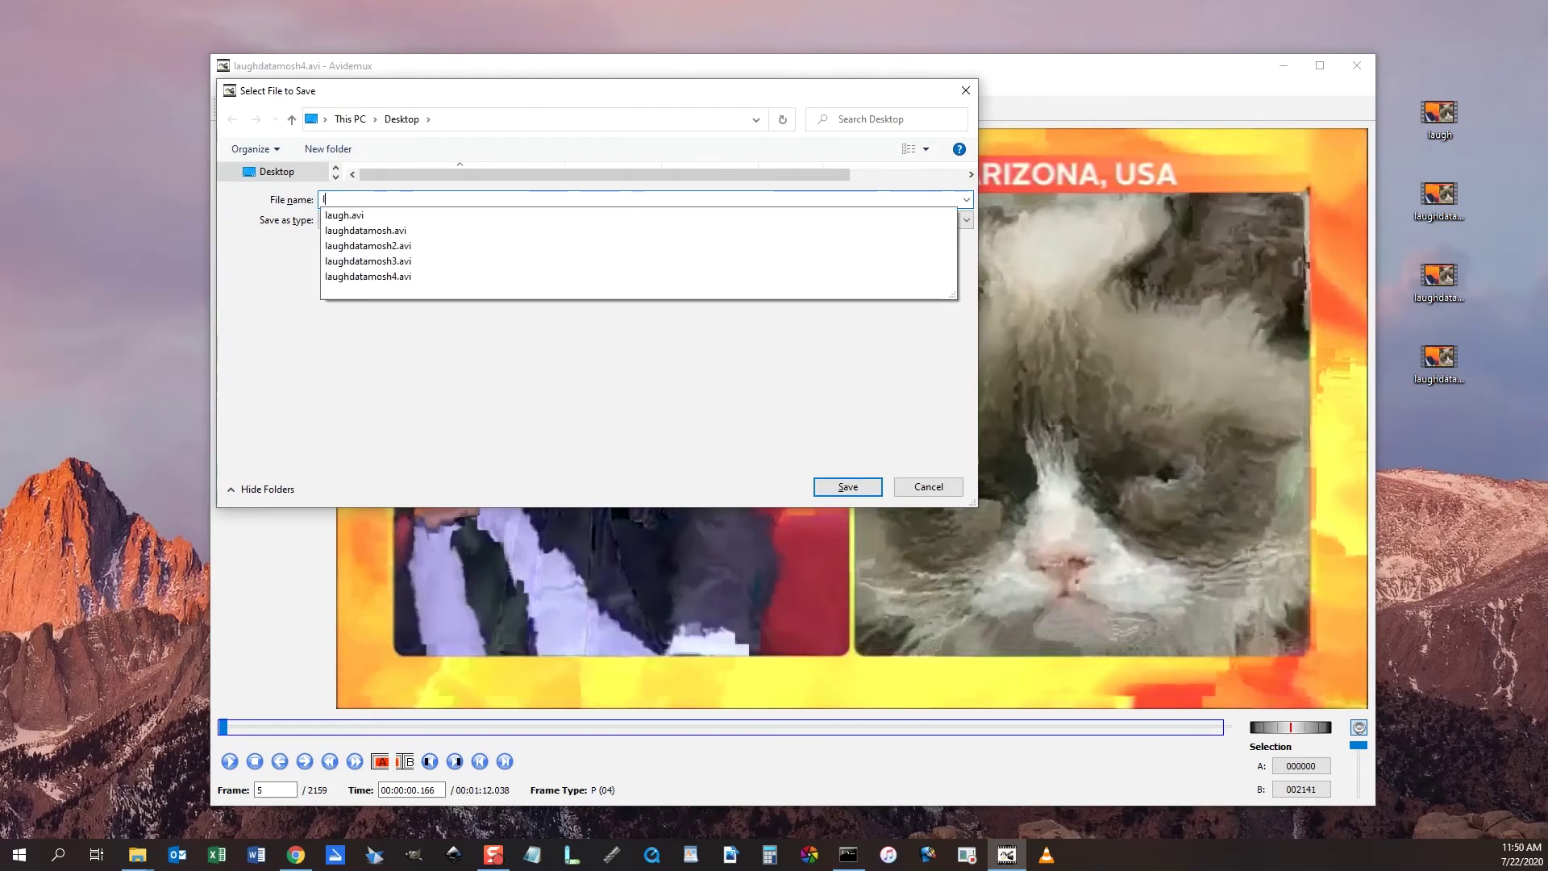
type("aughdatamosh")
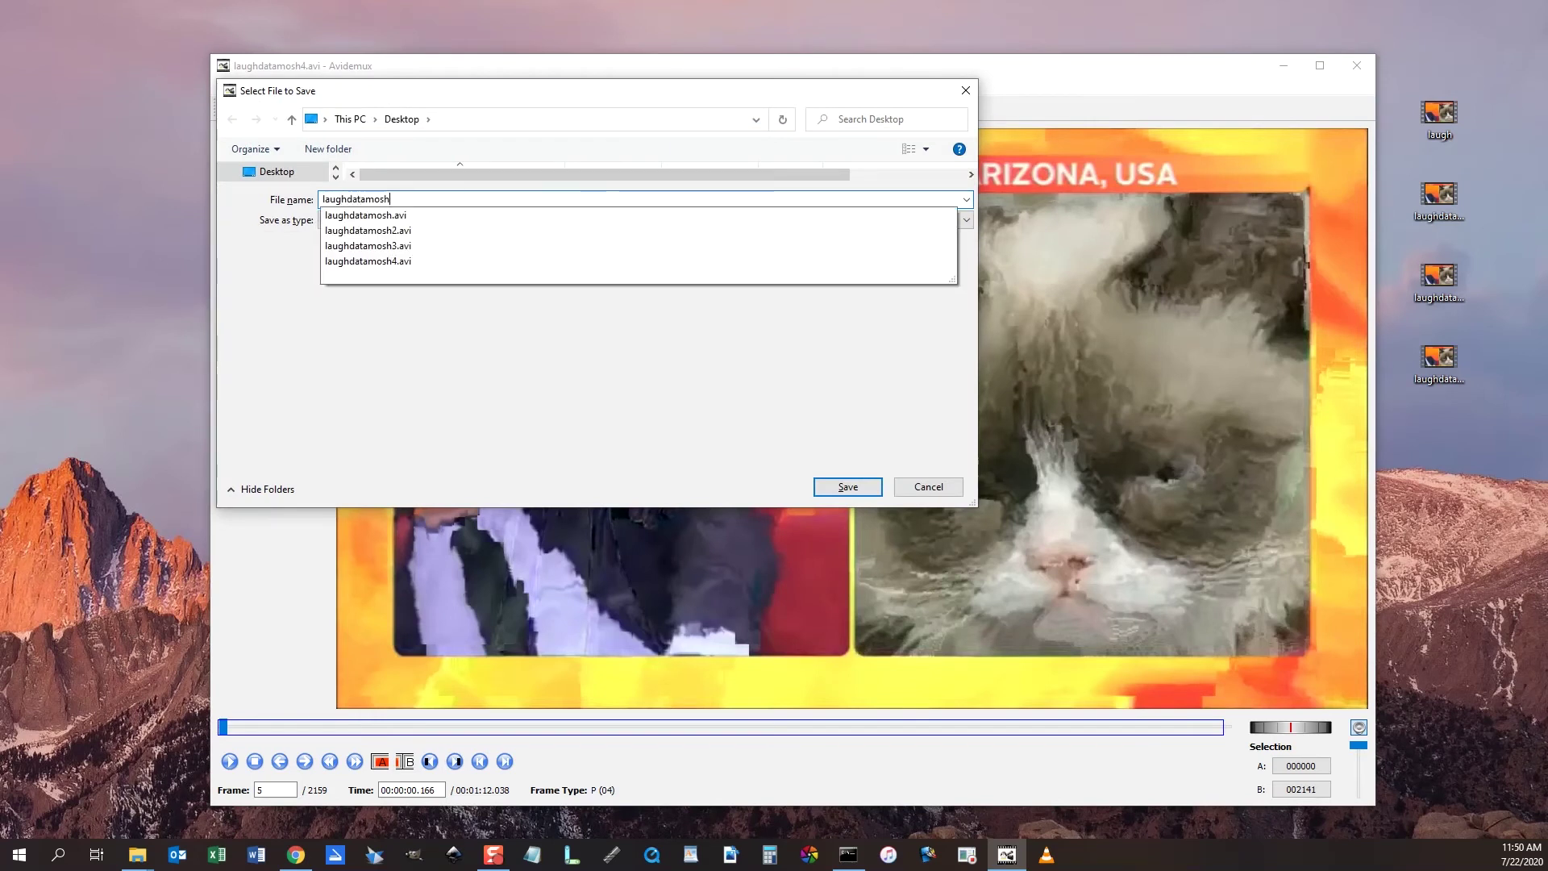
type("5.avi")
key("Return")
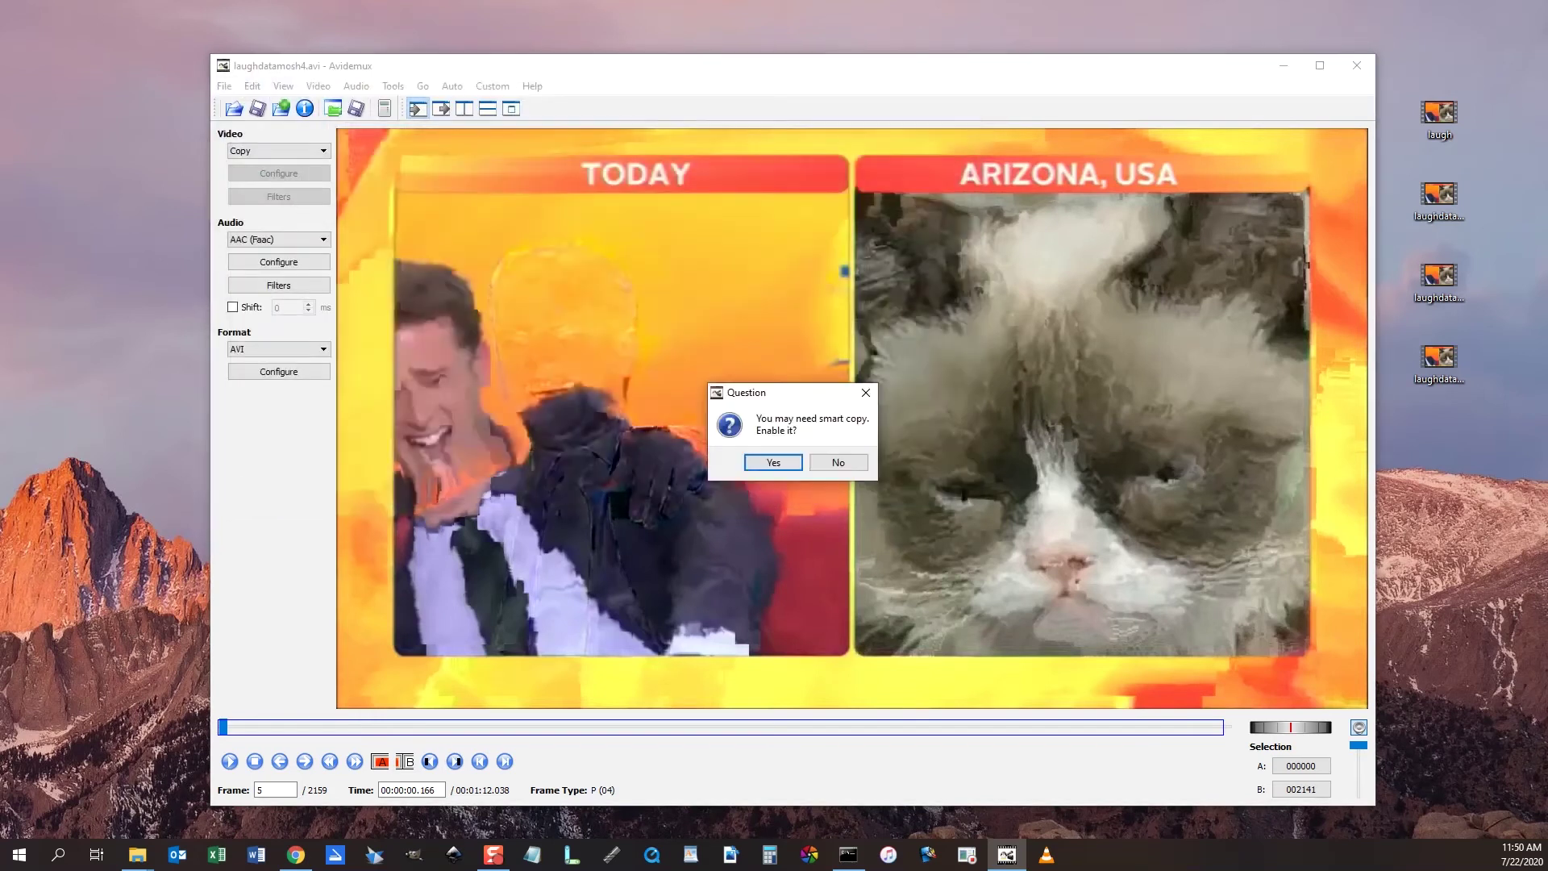
key("Tab")
key("Return")
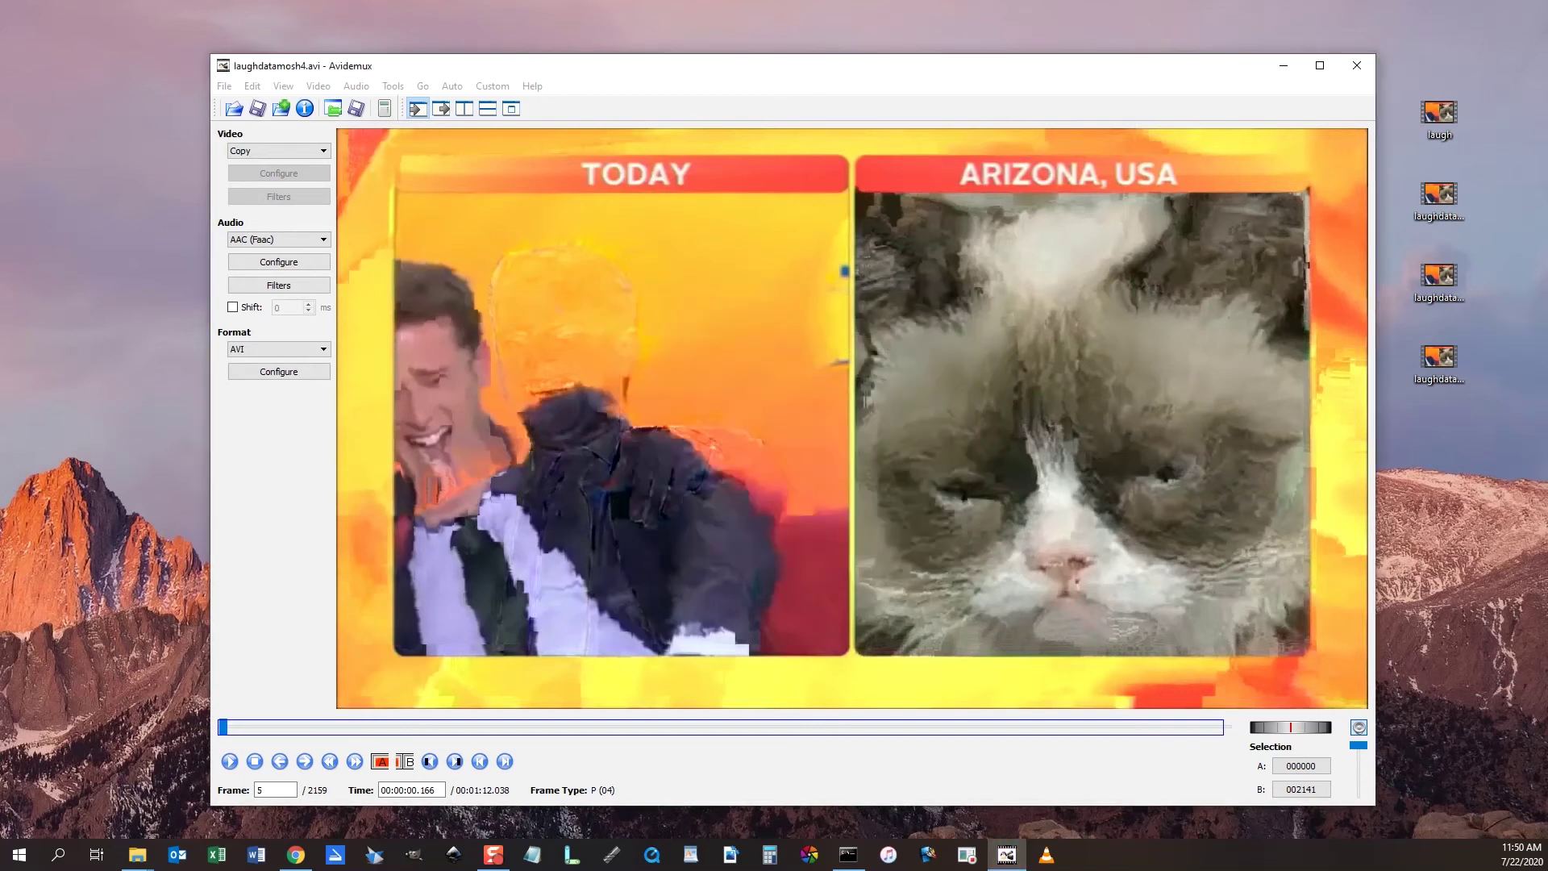
key("Return")
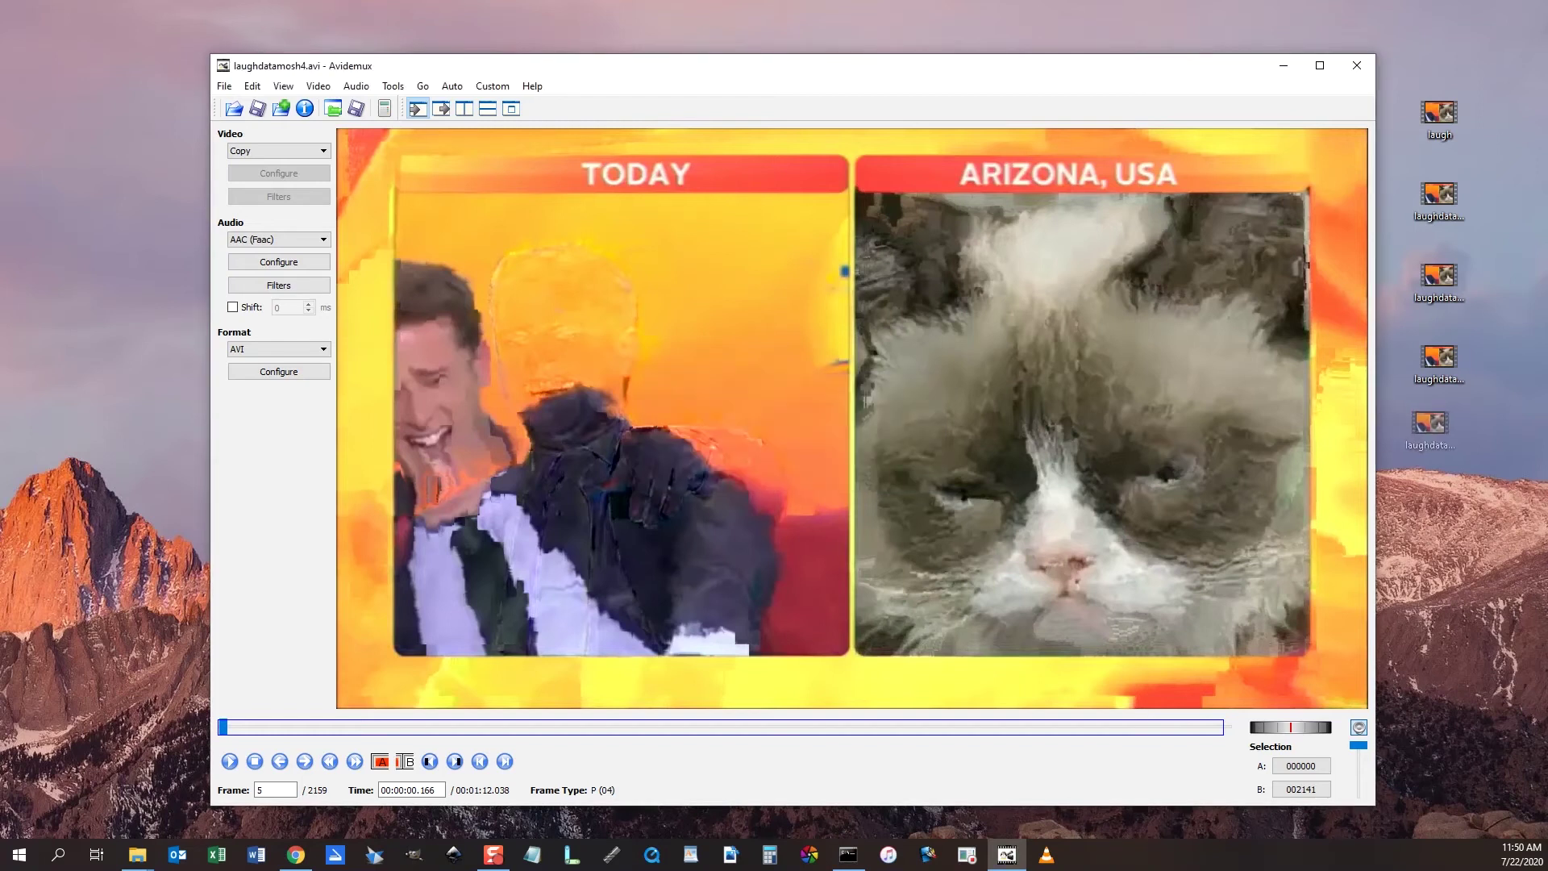
Step: Open laughdatamosh5 from the desktop in the media player to view the new version
left_click(1440, 442)
key("Return")
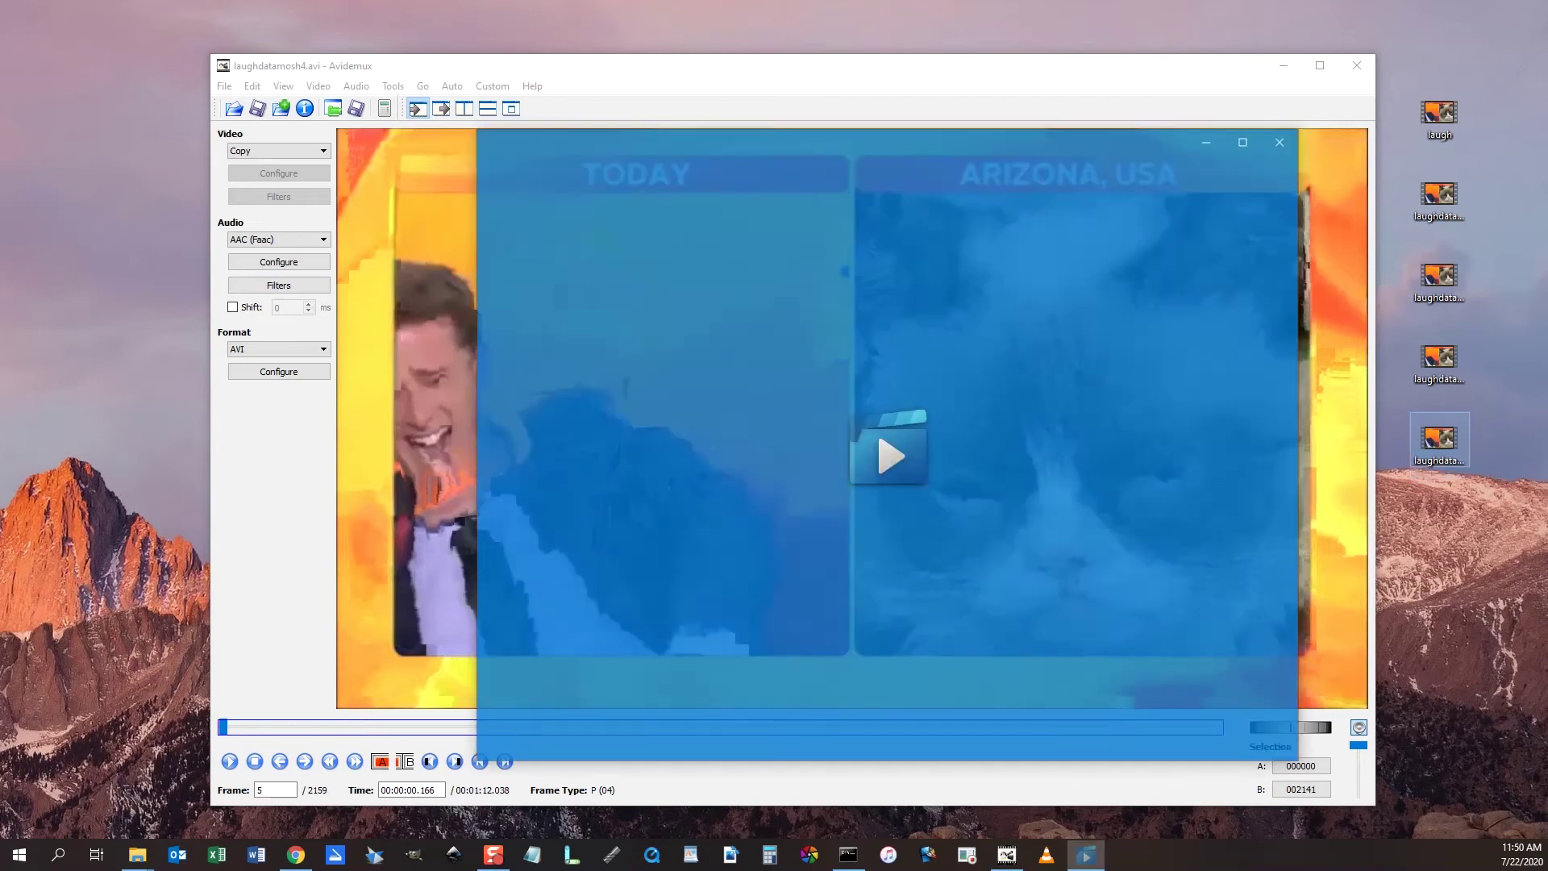